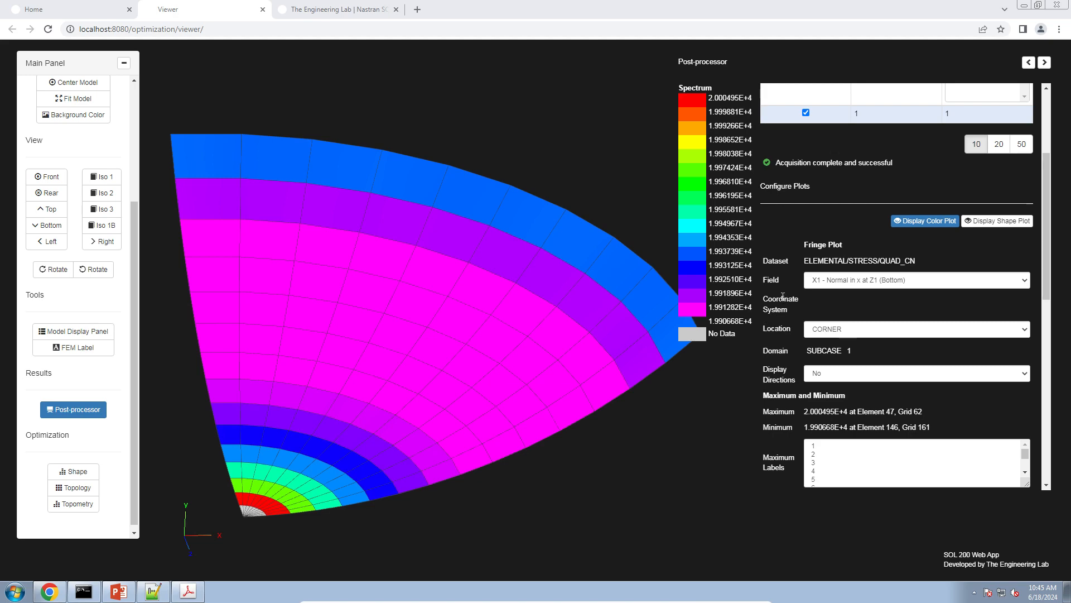
Switch to PowerPoint, present the Before Starting slide full screen with the red Pen tool active, and end the slide show
left_click(122, 594)
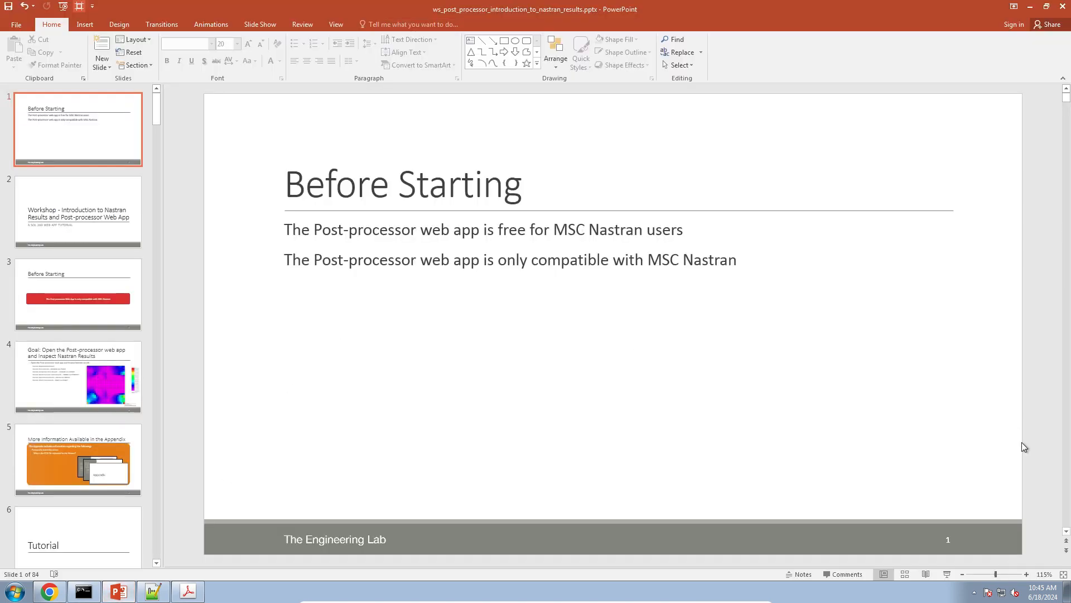
left_click(947, 574)
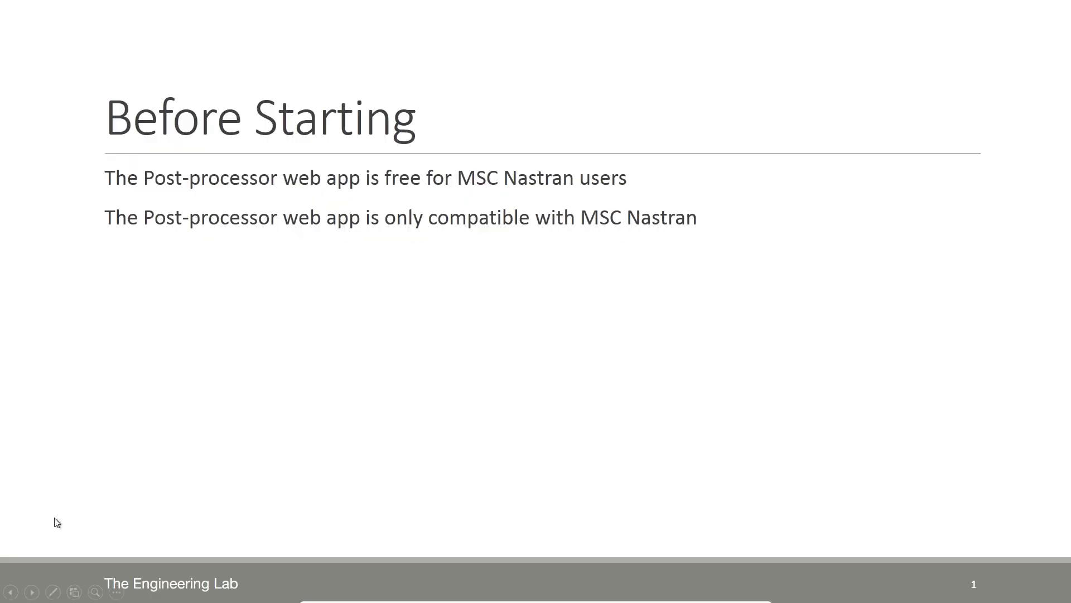
left_click(52, 591)
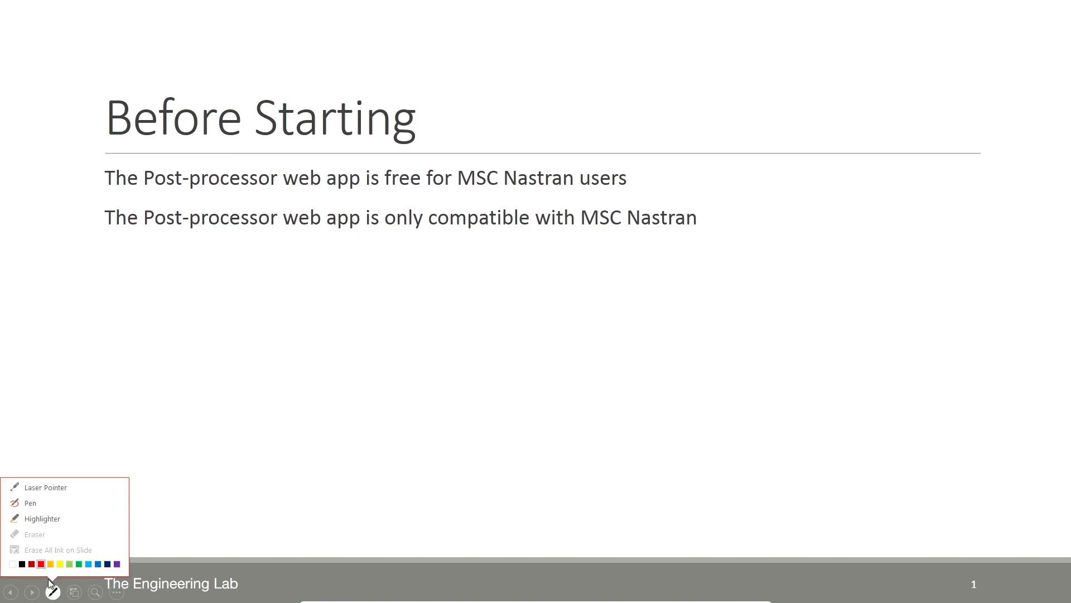
left_click(48, 507)
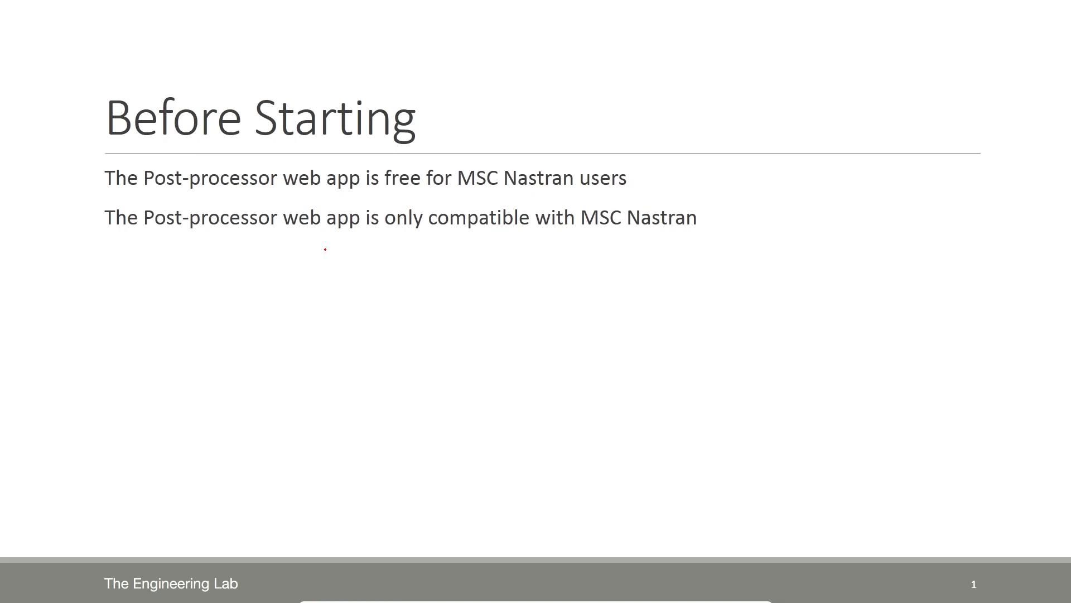
key("Escape")
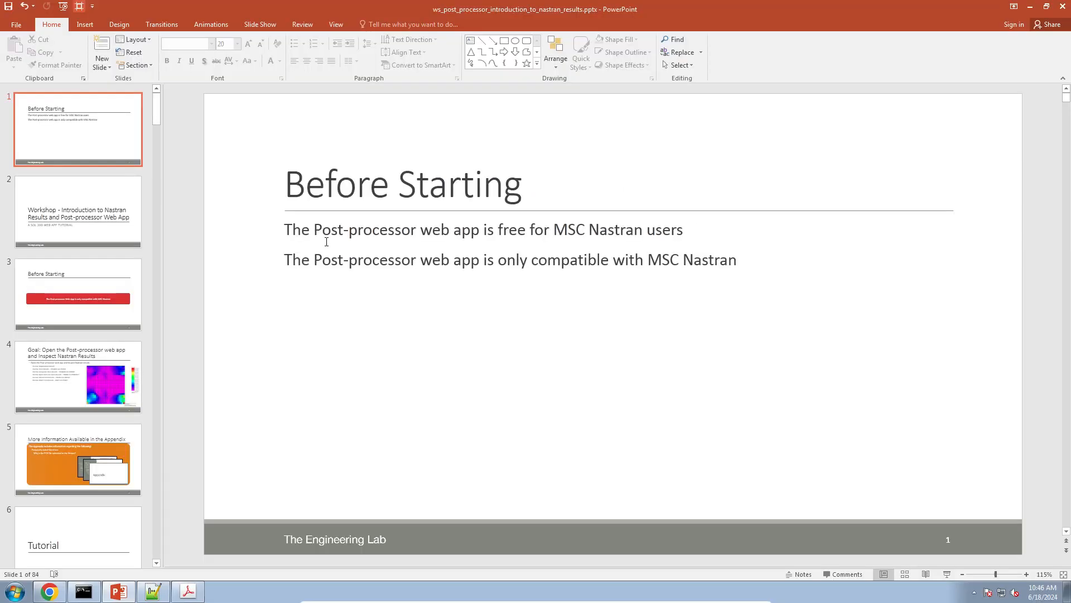
Switch to Chrome and view The Engineering Lab home page with the Post-processor Web App download
left_click(51, 595)
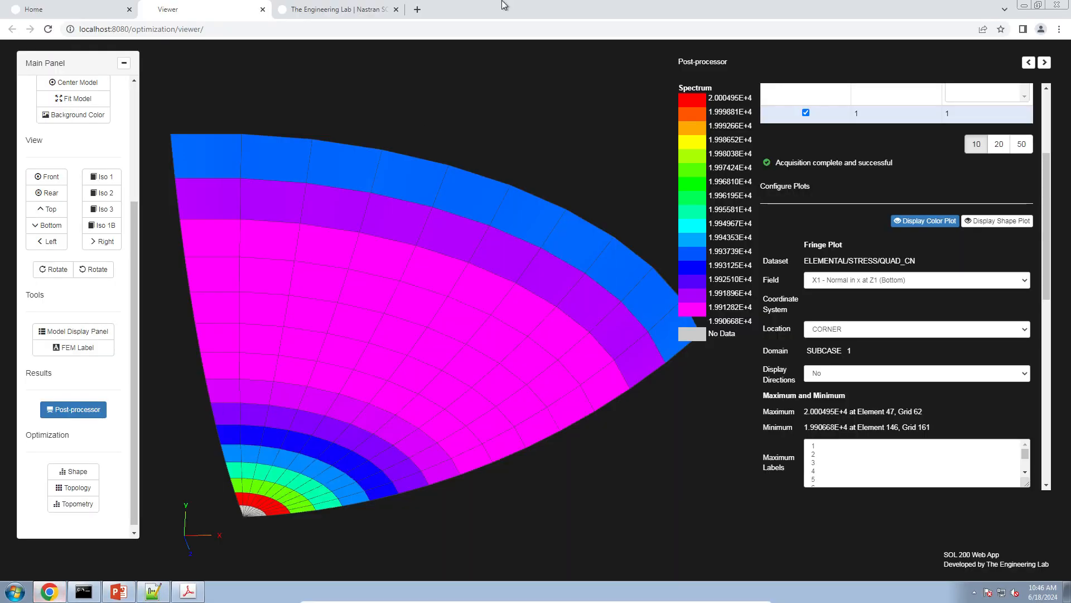
left_click(345, 8)
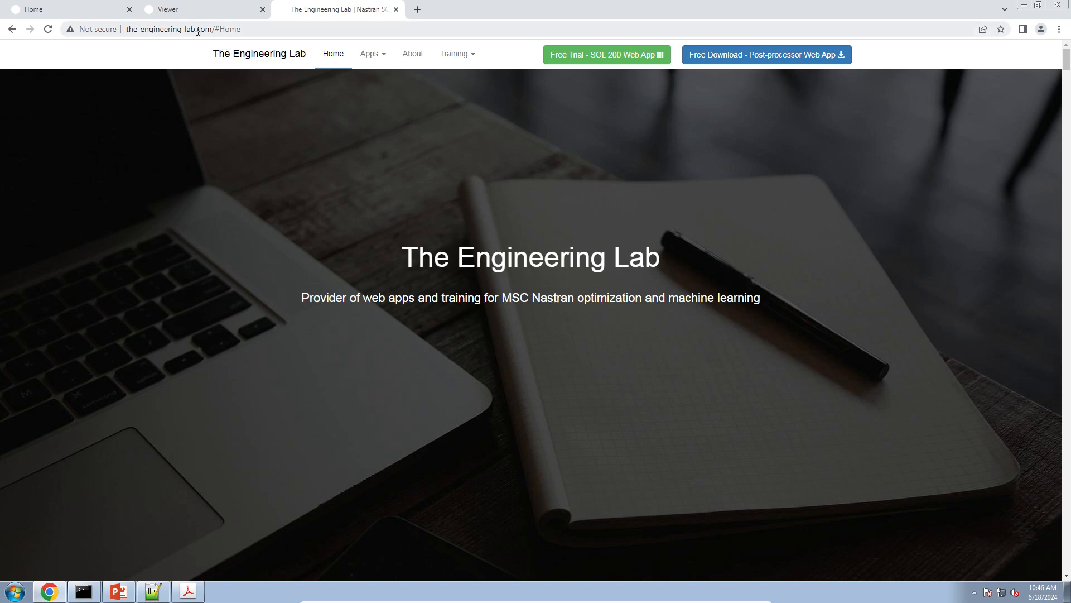
Switch to the Patran results postprocessing manual in Adobe Acrobat and go to Problem 5: Linear Statics, 2D Shells in Spherical Coordinates
left_click(178, 592)
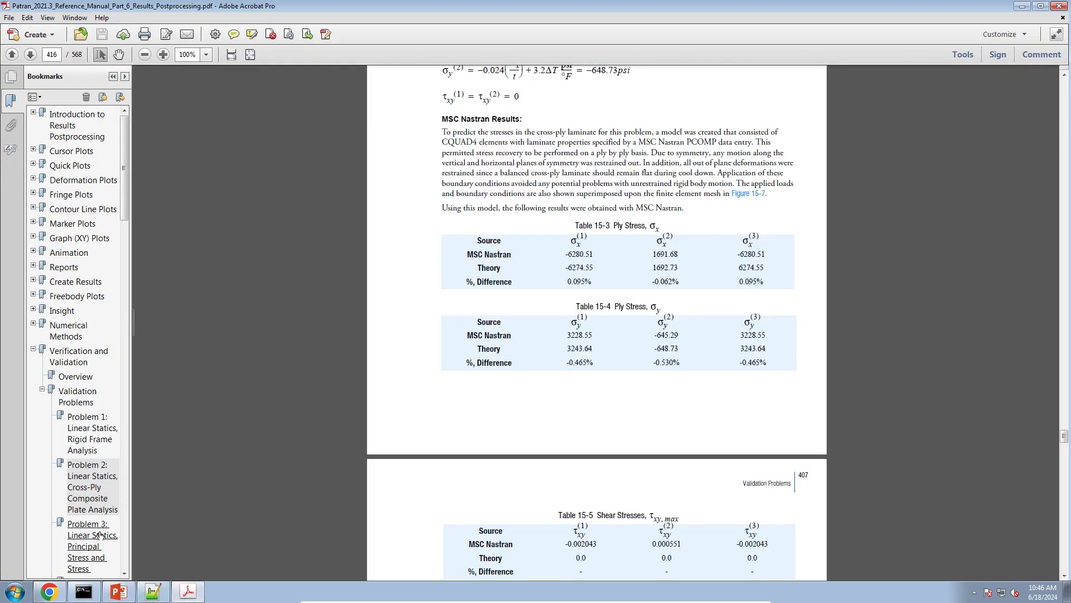
left_click(102, 530)
scroll(84, 491, "down", 3)
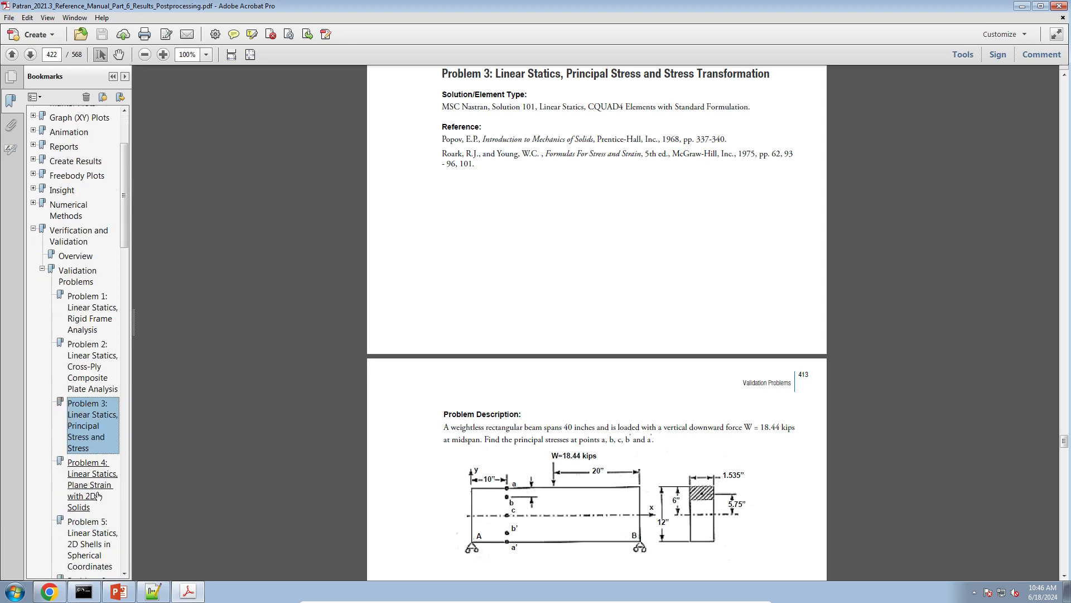
left_click(99, 491)
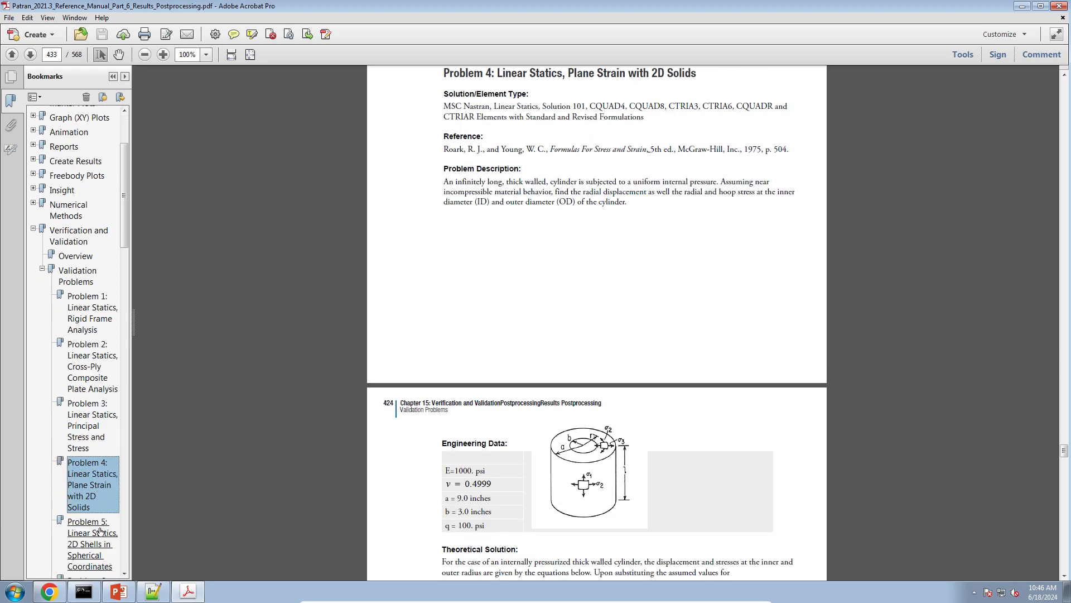
scroll(101, 535, "down", 3)
left_click(95, 477)
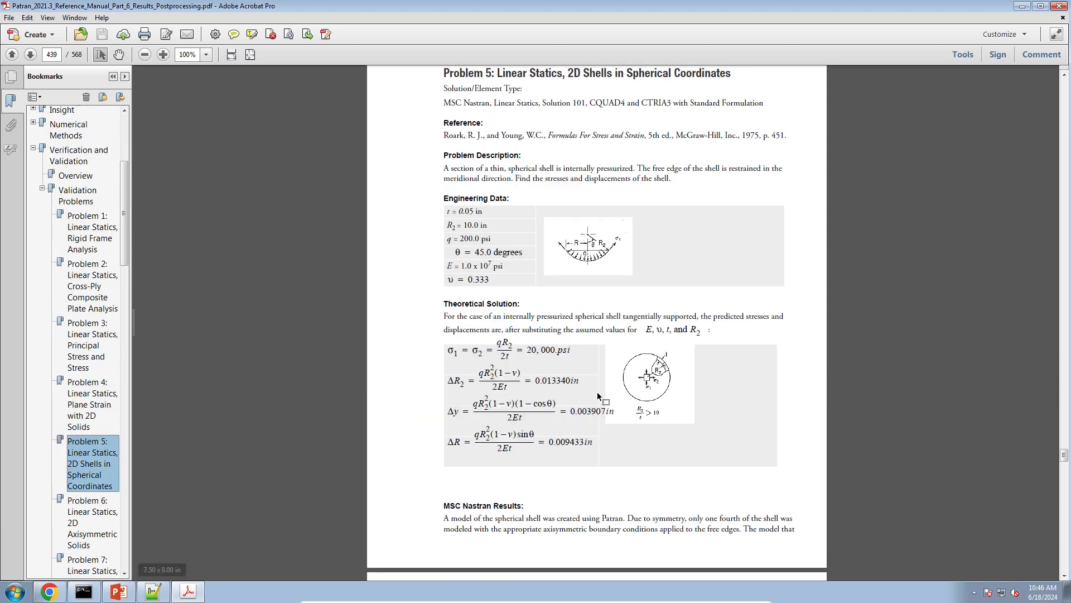
Examine Problem 5's engineering data, theoretical solution, and the 2D shell displacement and stress tables, enlarged for reading
scroll(598, 397, "up", 1)
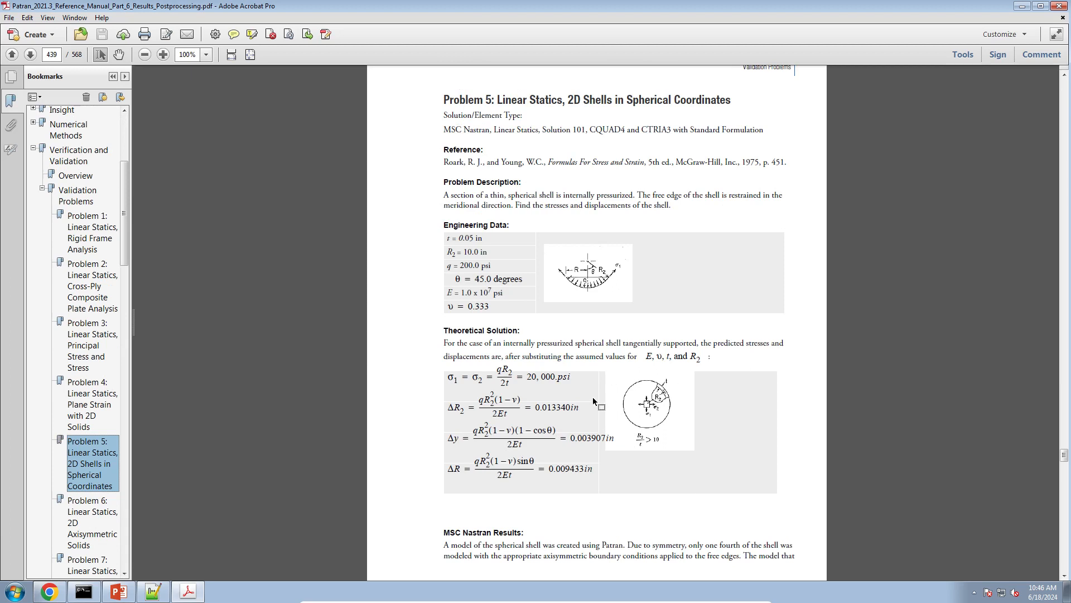
scroll(595, 401, "up", 1)
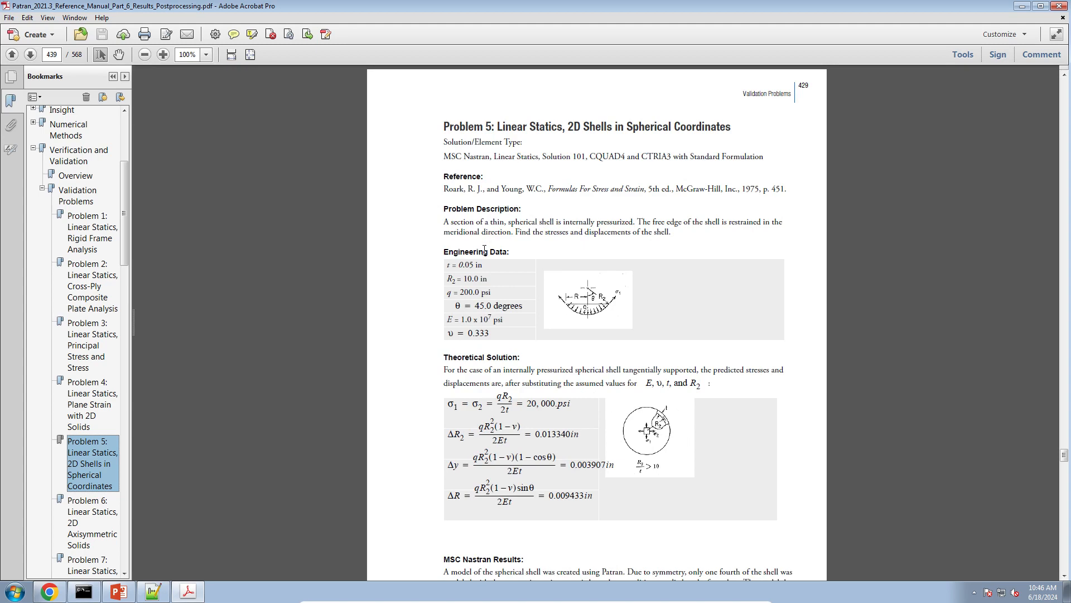
scroll(478, 275, "down", 10)
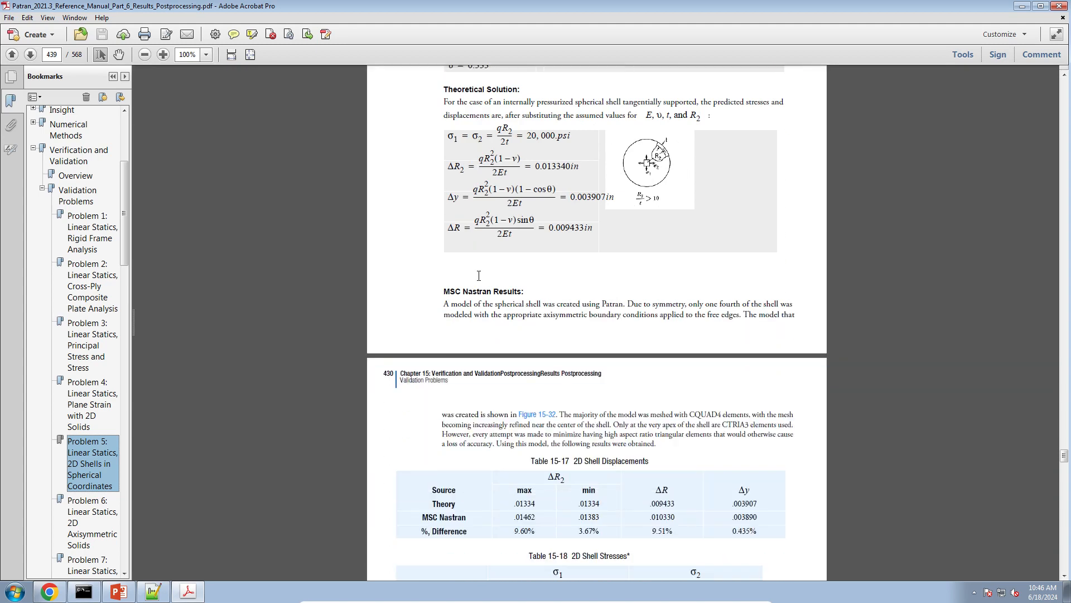
scroll(479, 275, "down", 10)
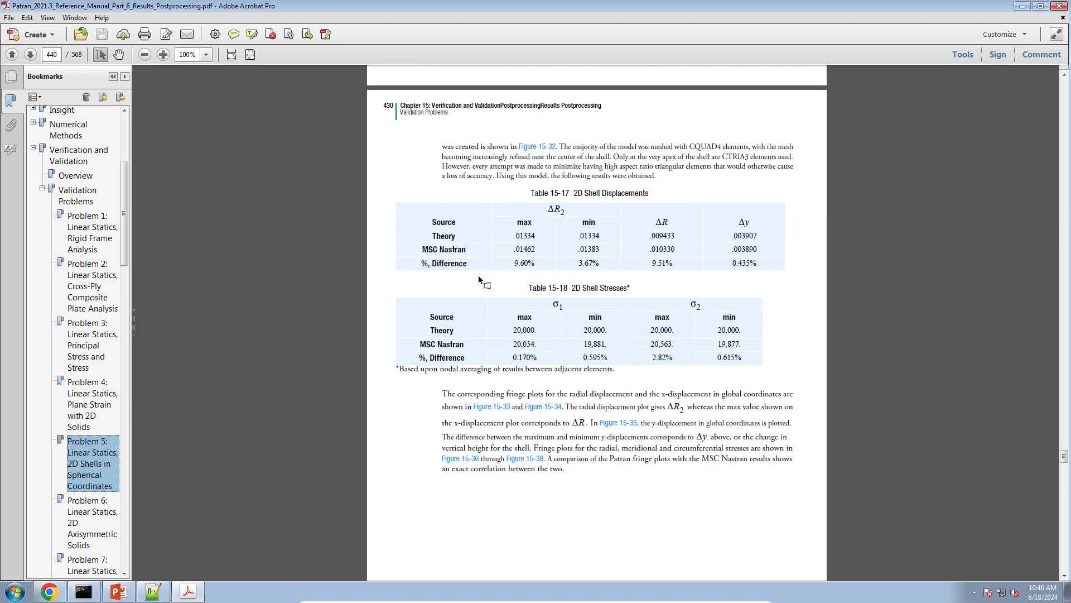
scroll(550, 337, "up", 4, "ctrl")
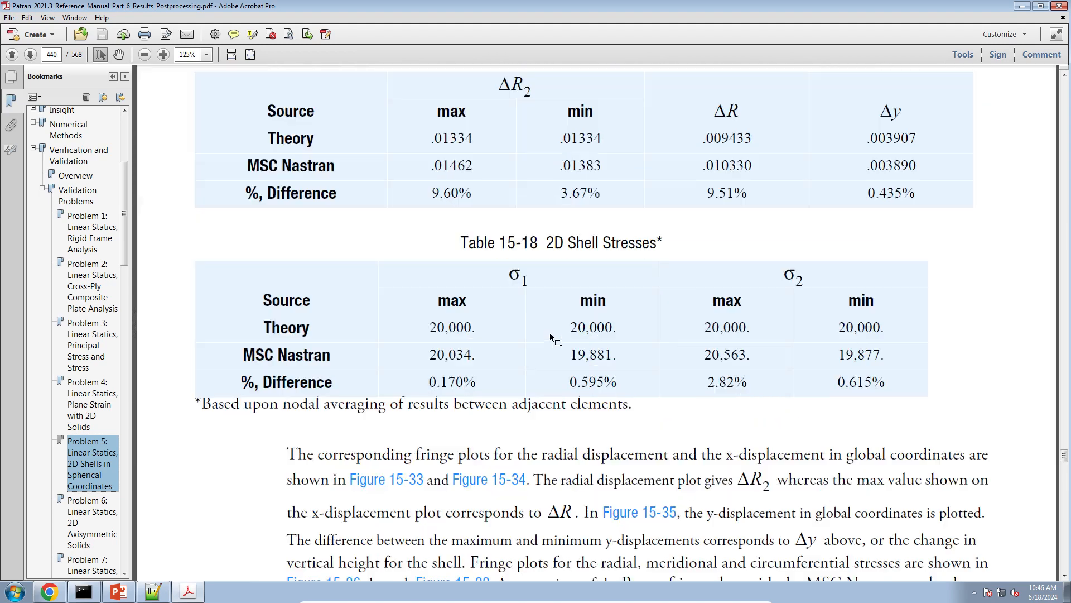
scroll(550, 337, "down", 2, "ctrl")
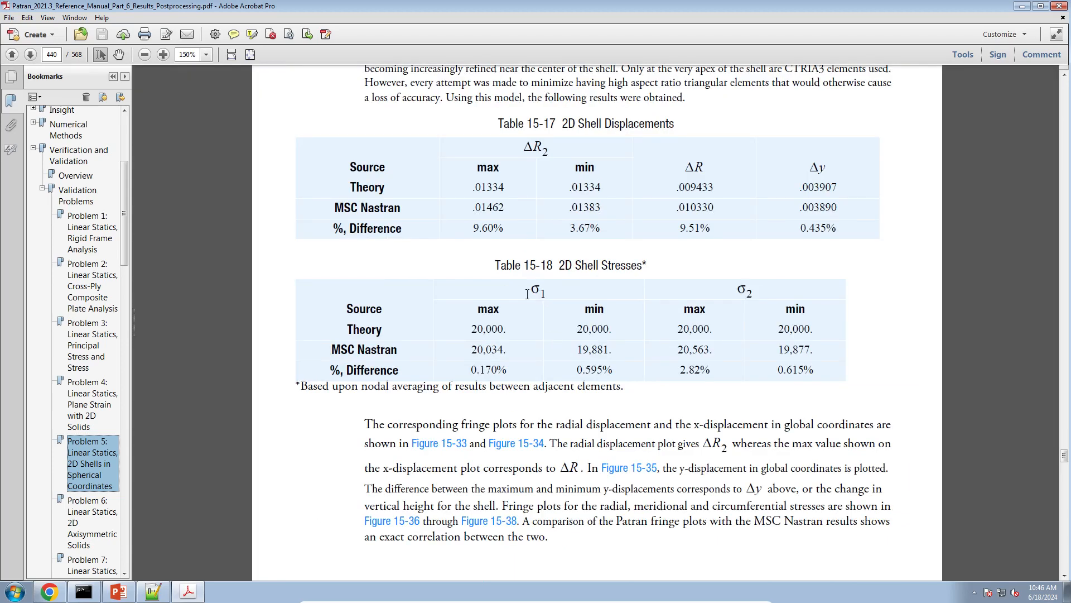
Switch back to Chrome and open the Post-processor Tutorials section of the SOL 200 Web App user's guide
left_click(46, 588)
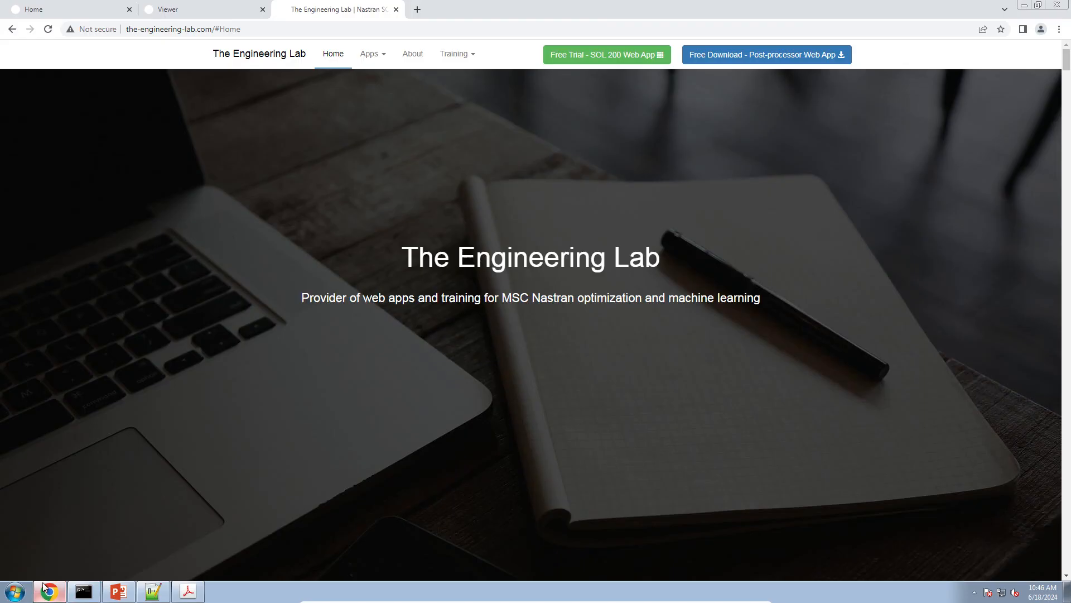
left_click(88, 17)
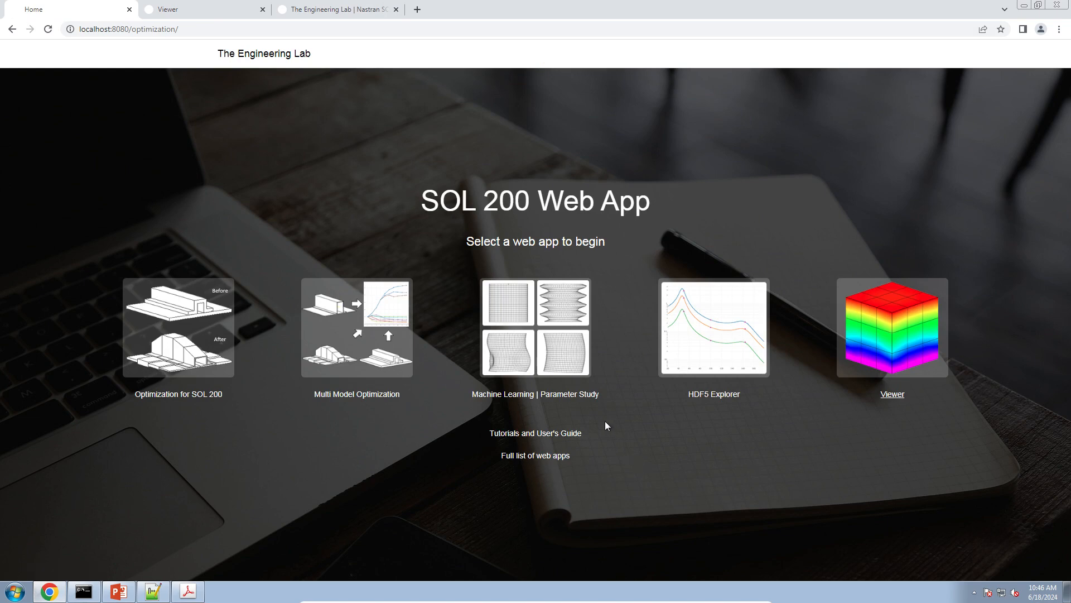
left_click(569, 433)
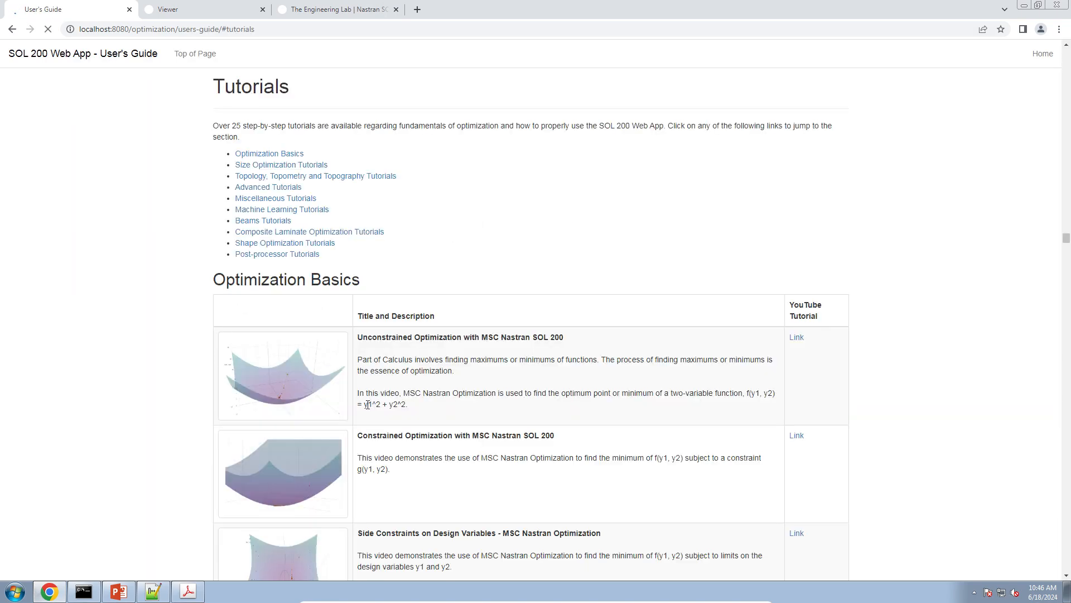
left_click(261, 254)
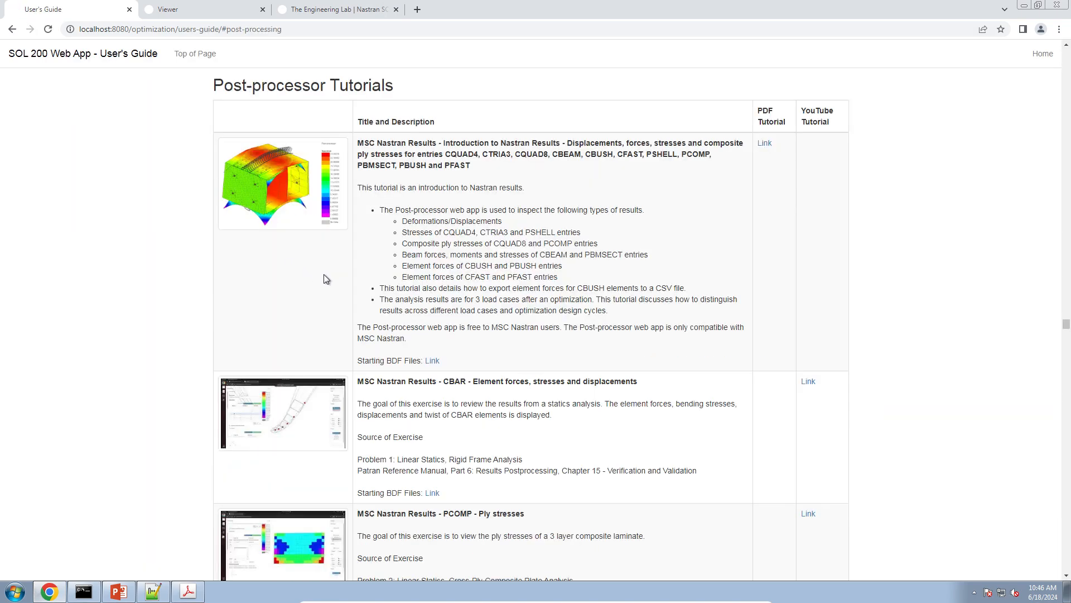
scroll(330, 293, "down", 7)
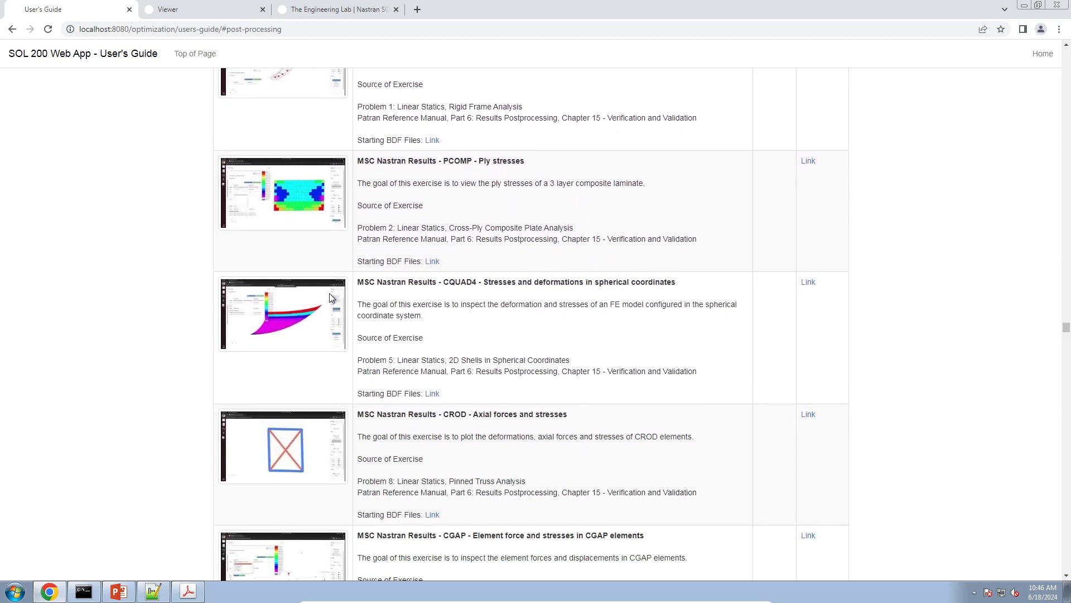
Download the starting BDF files for the CQUAD4 tutorial on stresses and deformations in spherical coordinates
left_click_drag(451, 244, 663, 243)
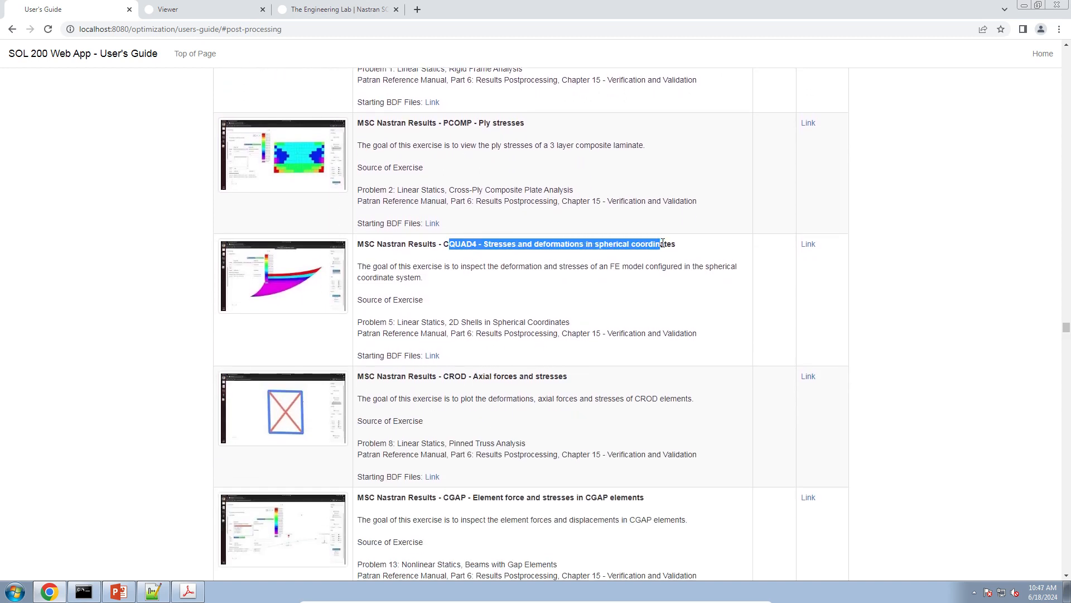
left_click(625, 298)
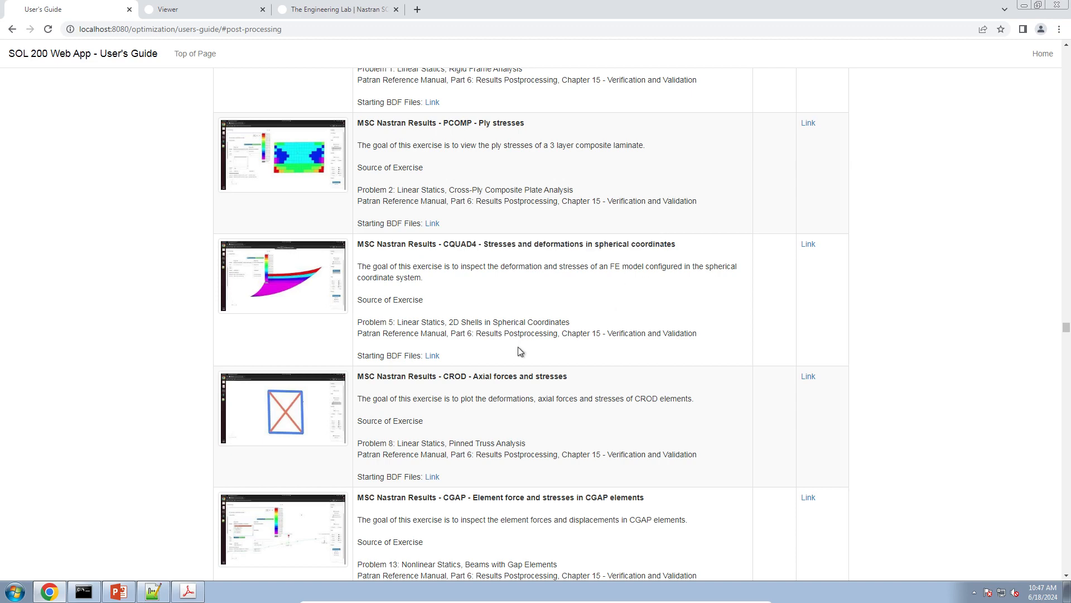
left_click(439, 359)
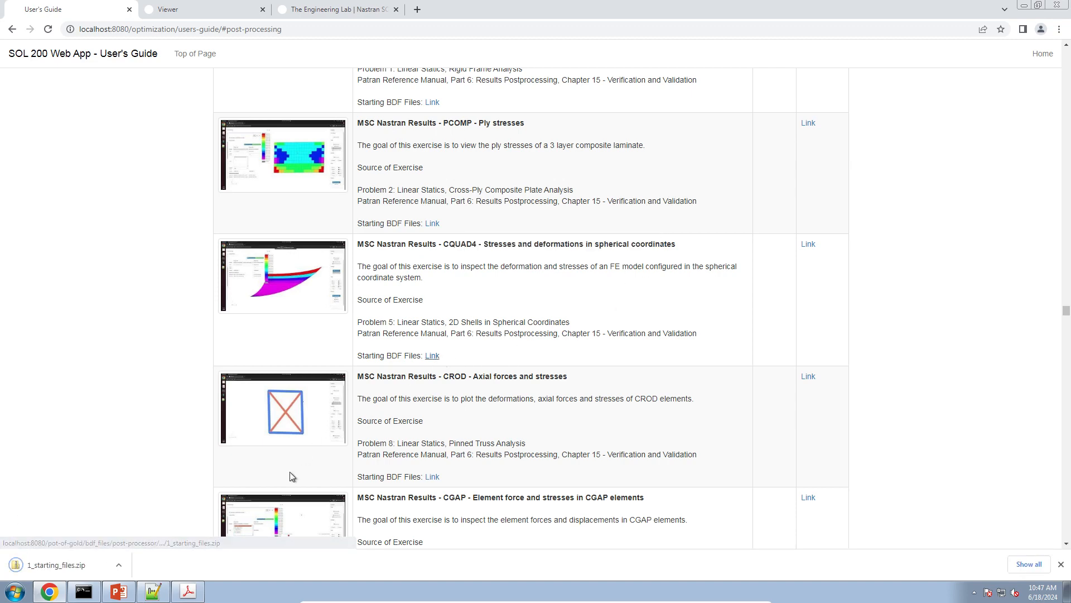
Extract 1_starting_files.zip in the Downloads folder to the default 1_starting_files folder
left_click(15, 591)
left_click(170, 438)
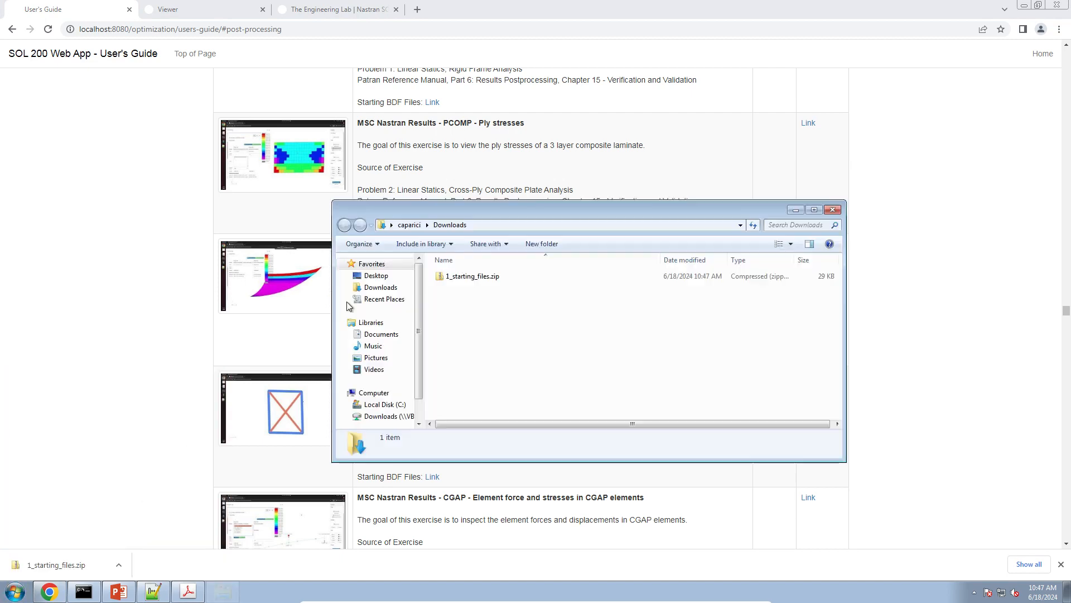
left_click(479, 281)
right_click(478, 282)
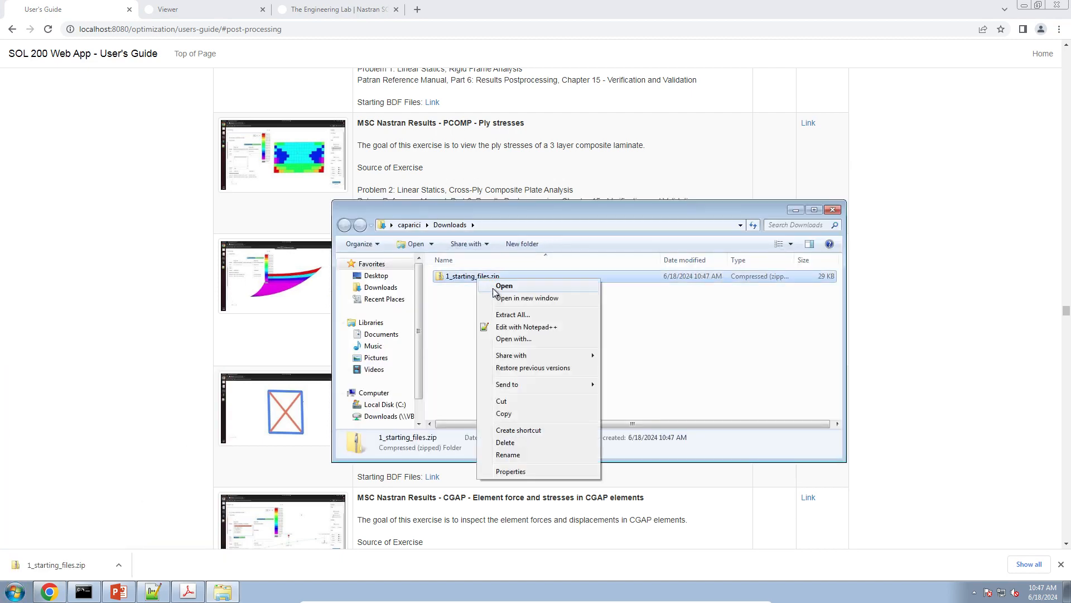
left_click(507, 315)
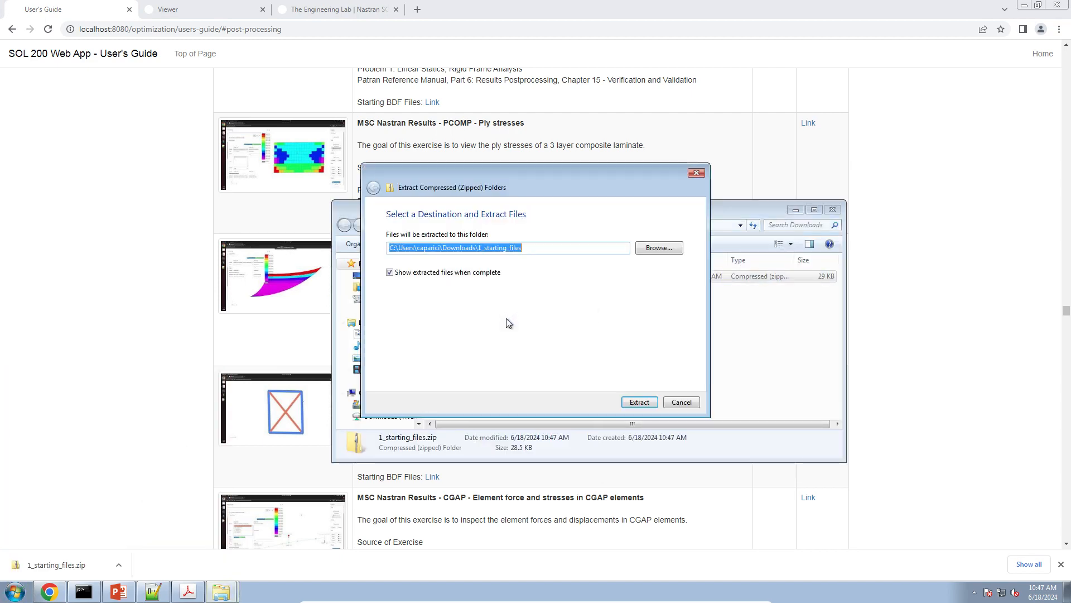
left_click(638, 402)
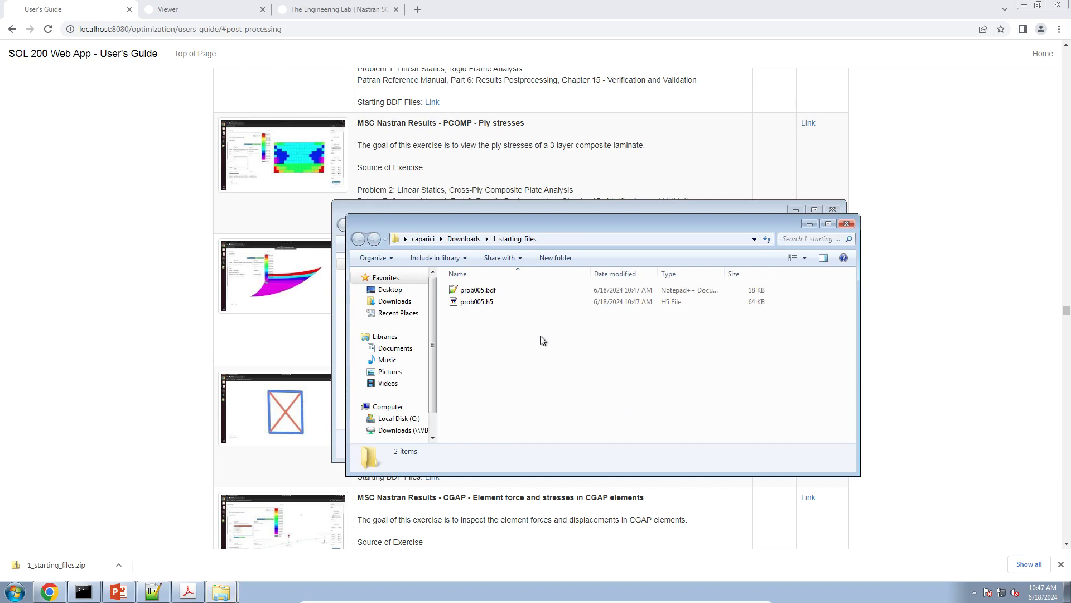
Point out prob005.h5 among the extracted files, and close all Explorer windows and the browser's download bar
left_click(508, 306)
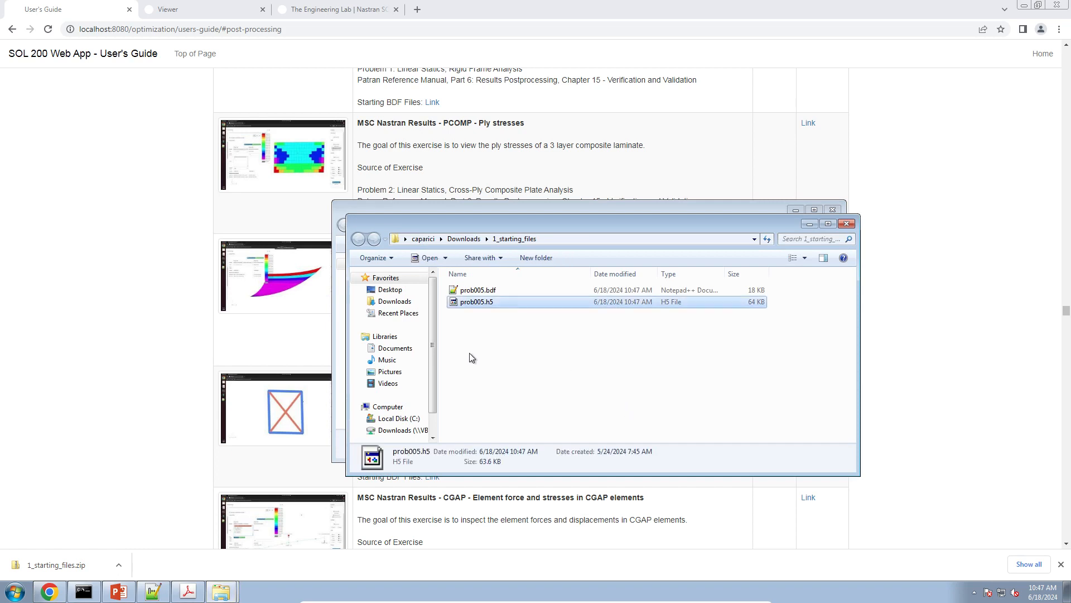
right_click(235, 593)
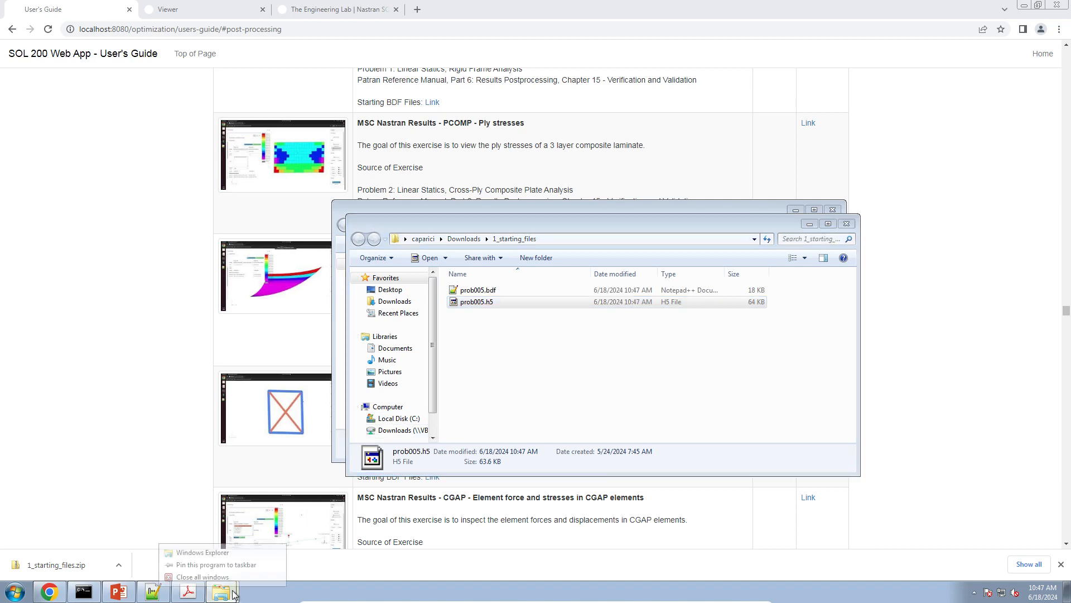
left_click(218, 577)
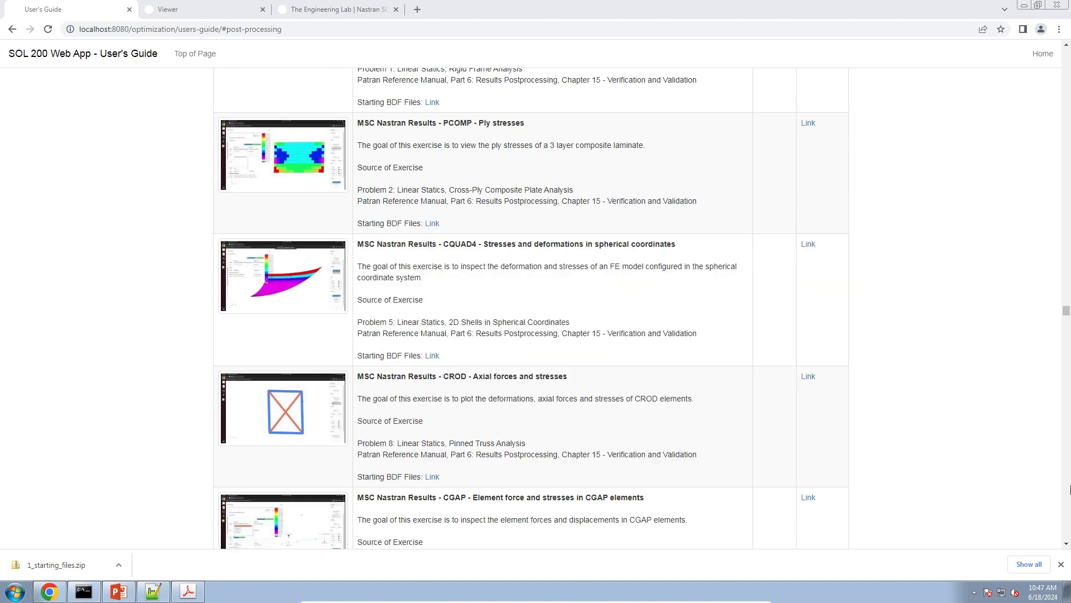
left_click(1061, 564)
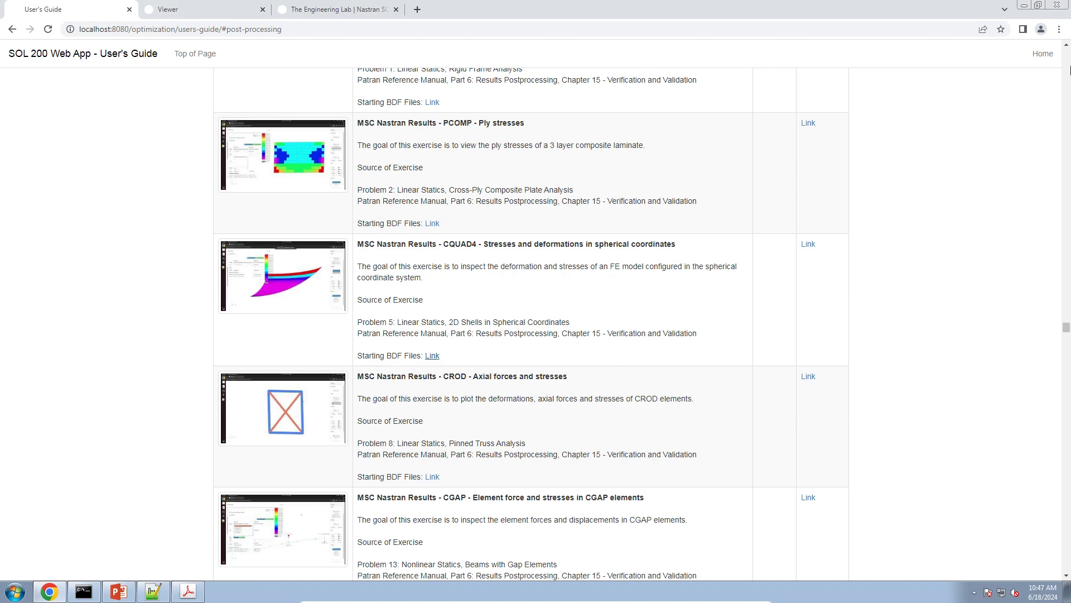
Return to the SOL 200 Web App home page and open the Viewer web app
left_click(1042, 54)
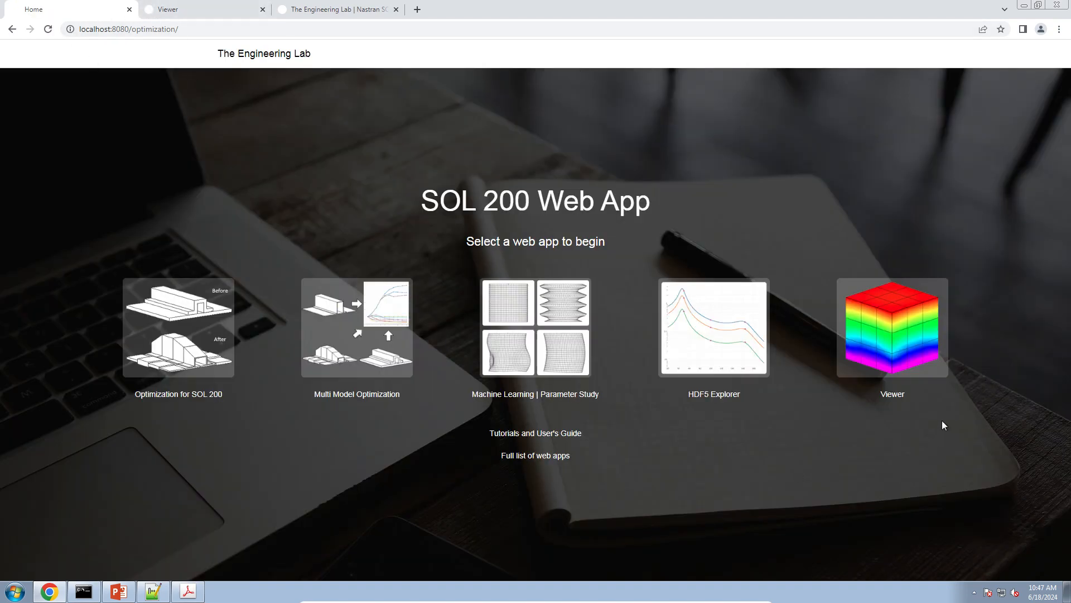
left_click(889, 377)
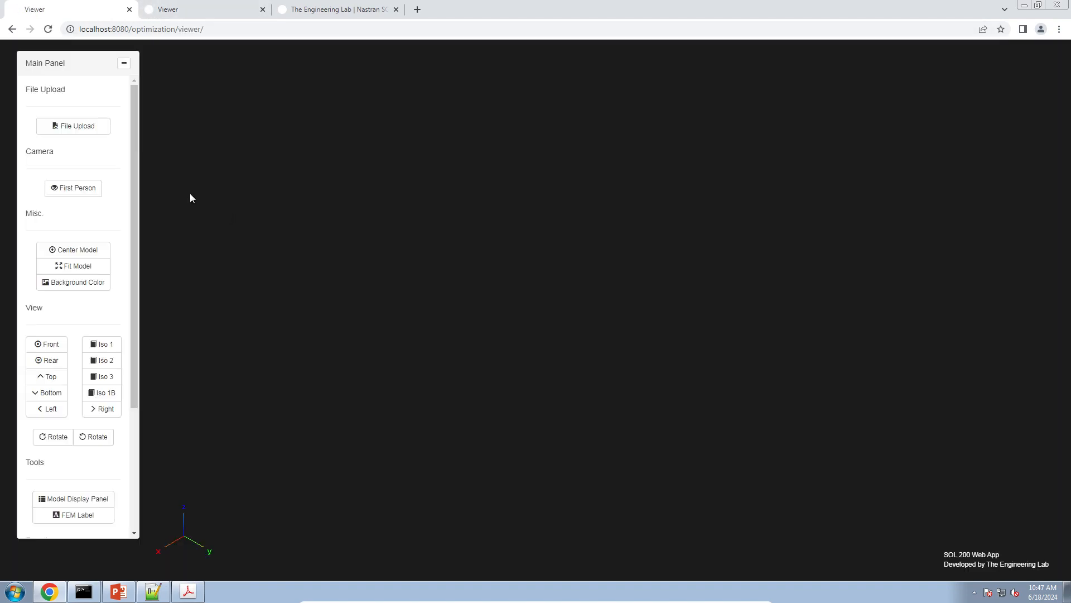
Upload the BDF file prob005.bdf to load the spherical shell model
left_click(100, 130)
left_click(606, 200)
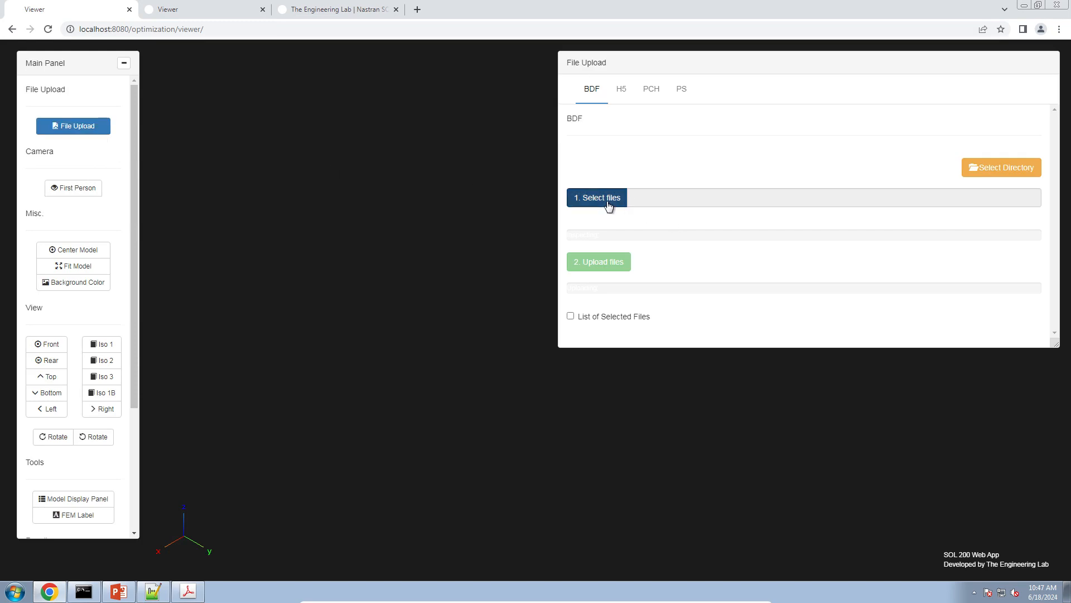
double_click(512, 255)
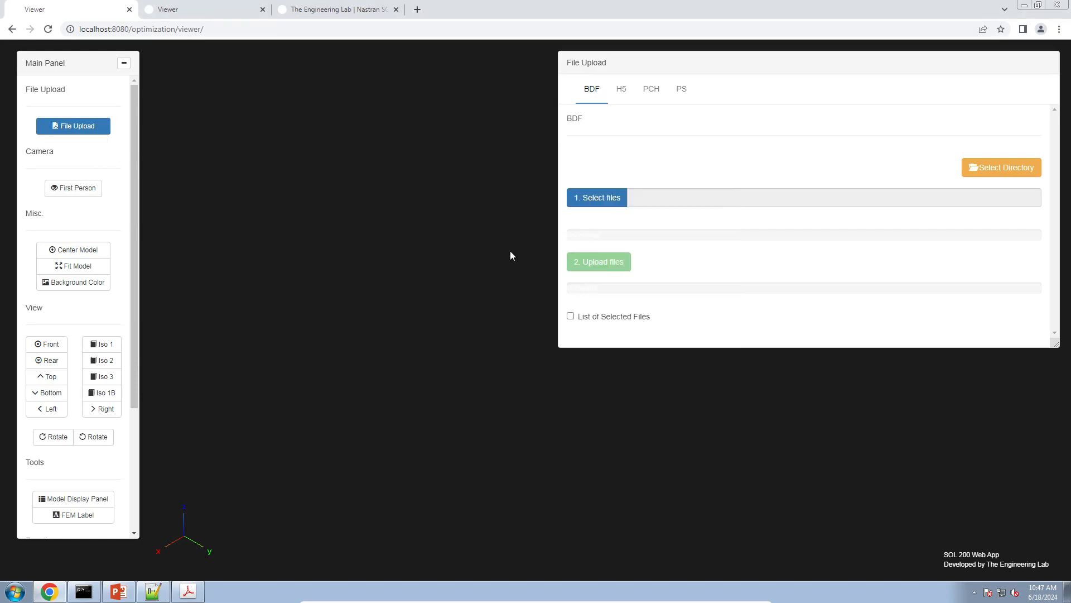
left_click(590, 265)
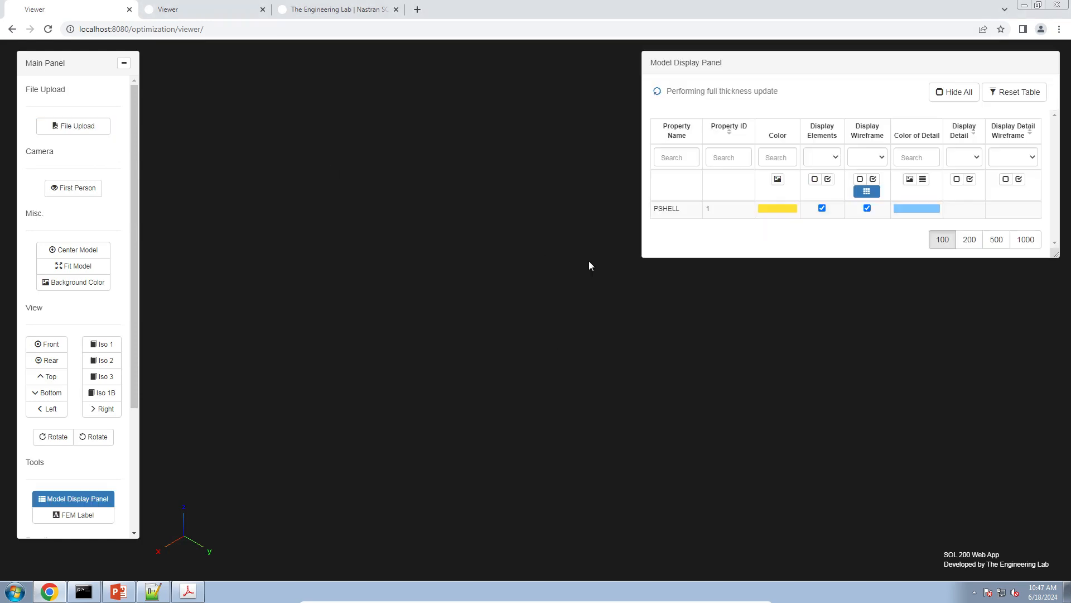
Upload the H5 results file prob005.h5 by direct upload
left_click(109, 125)
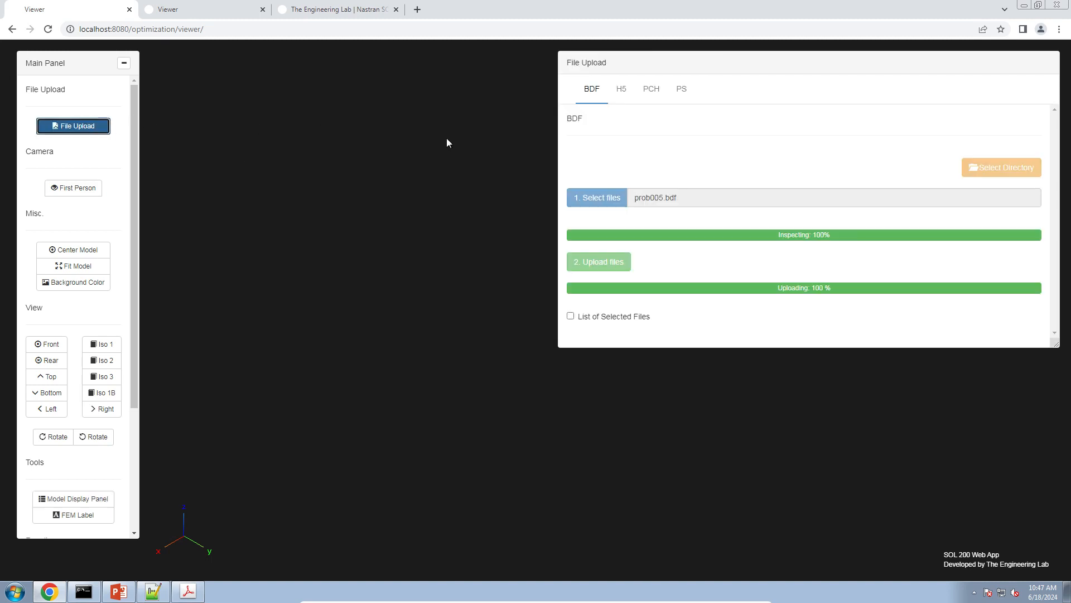
left_click(620, 90)
left_click(669, 240)
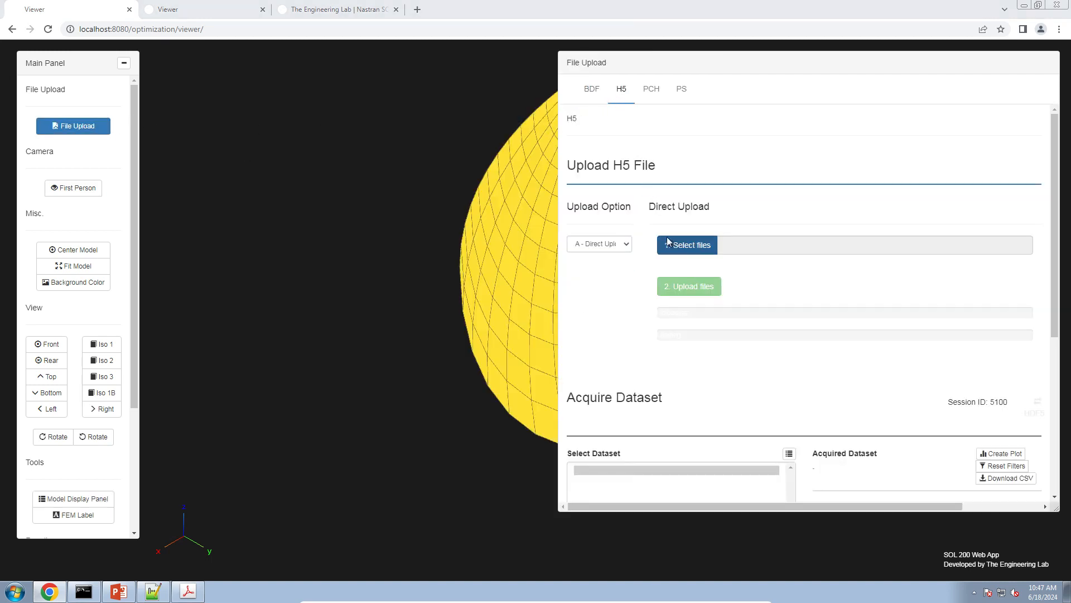
double_click(513, 255)
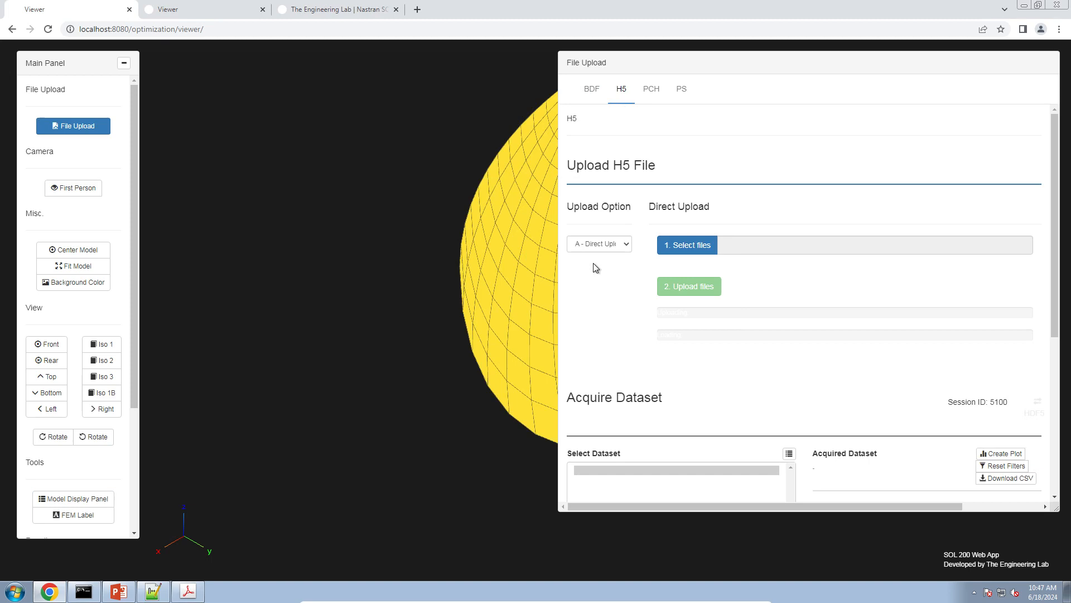
left_click(701, 287)
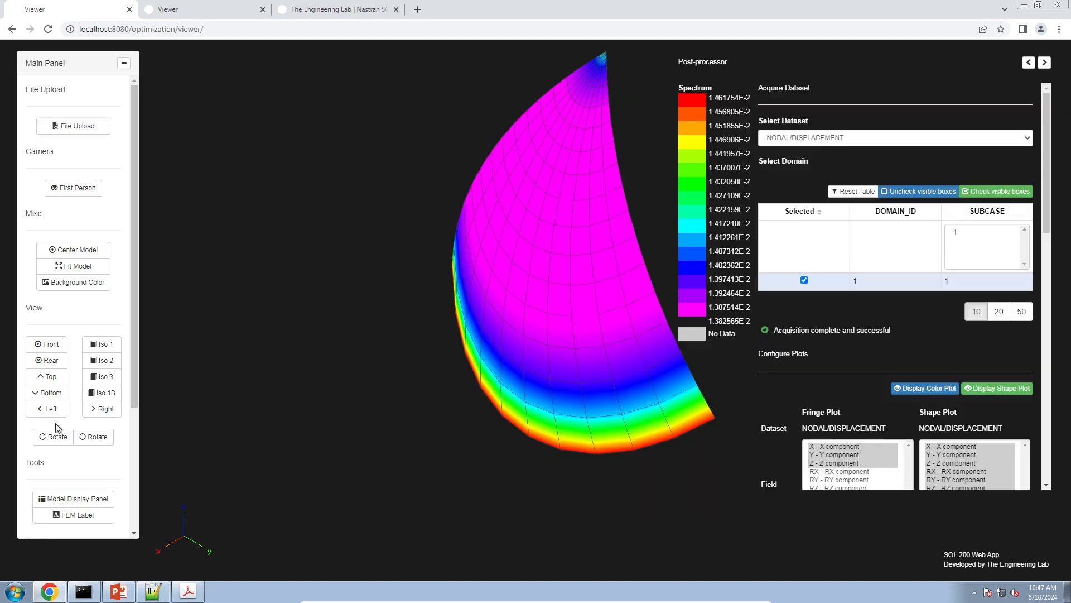
Turn off the element display of PSHELL 1 so that only its wireframe is drawn, keeping the dark background
left_click_drag(380, 368, 227, 148)
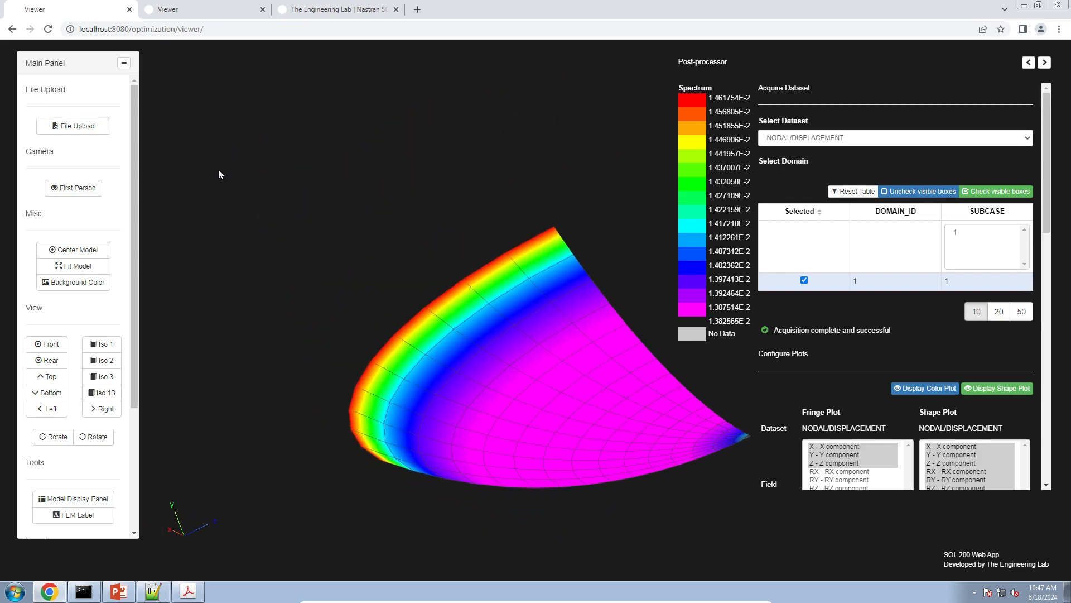
left_click(103, 515)
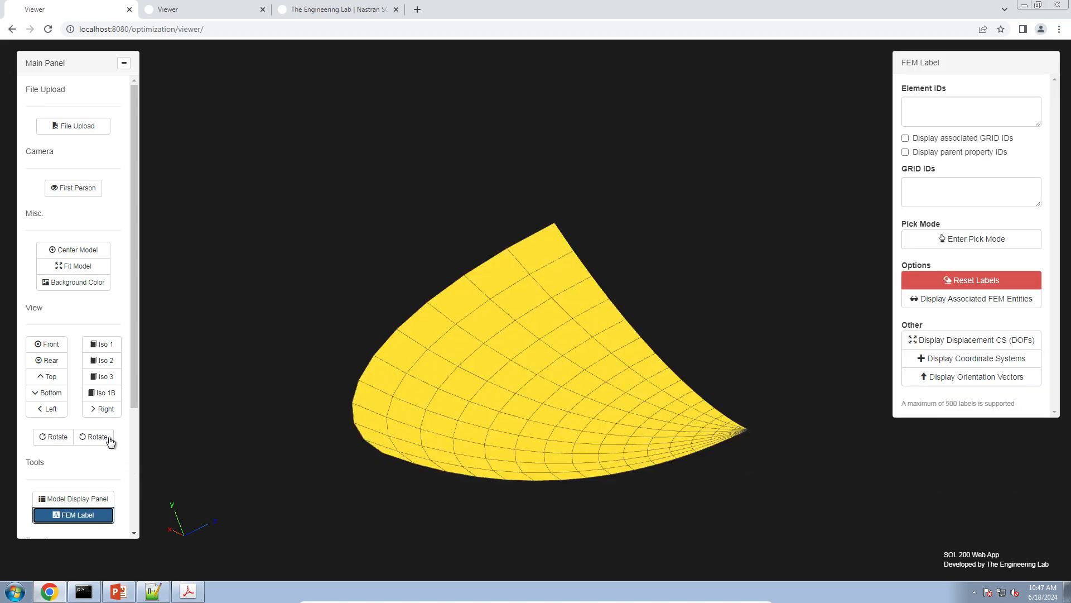
left_click(79, 499)
left_click(828, 211)
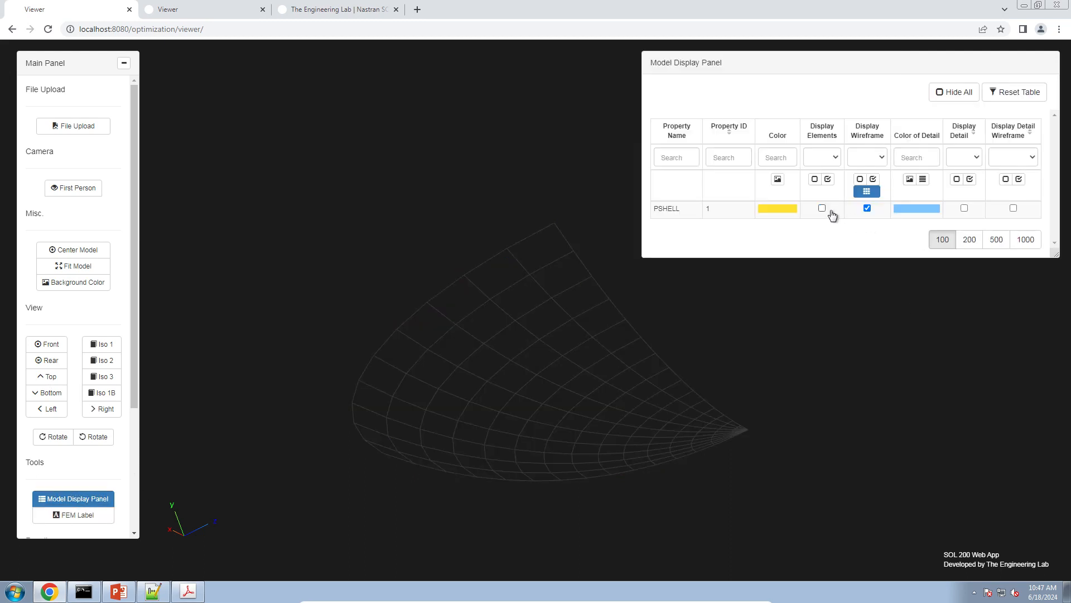
left_click_drag(383, 329, 671, 301)
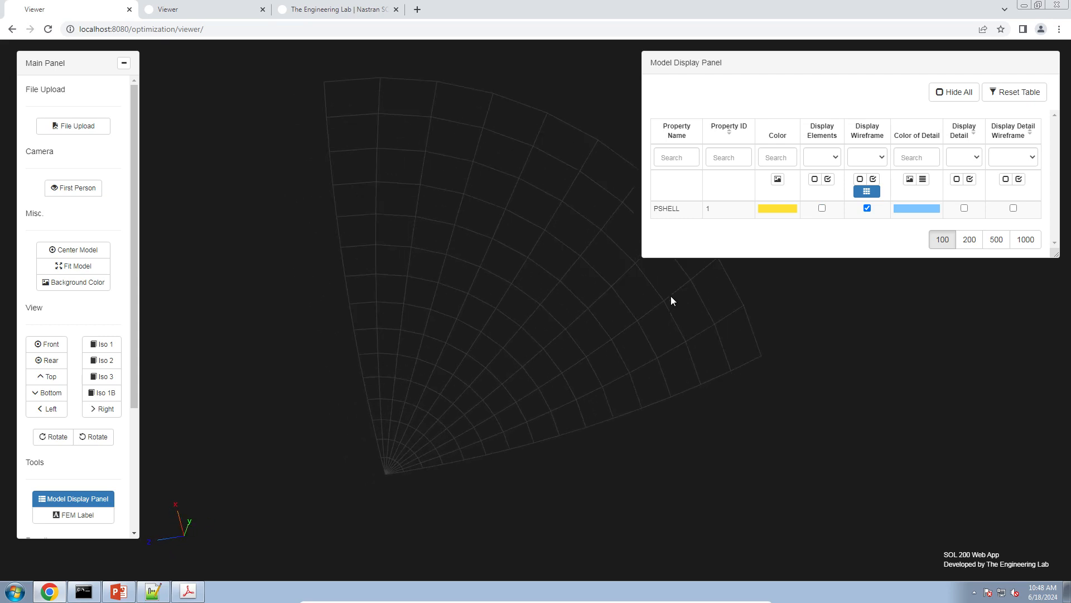
left_click(78, 284)
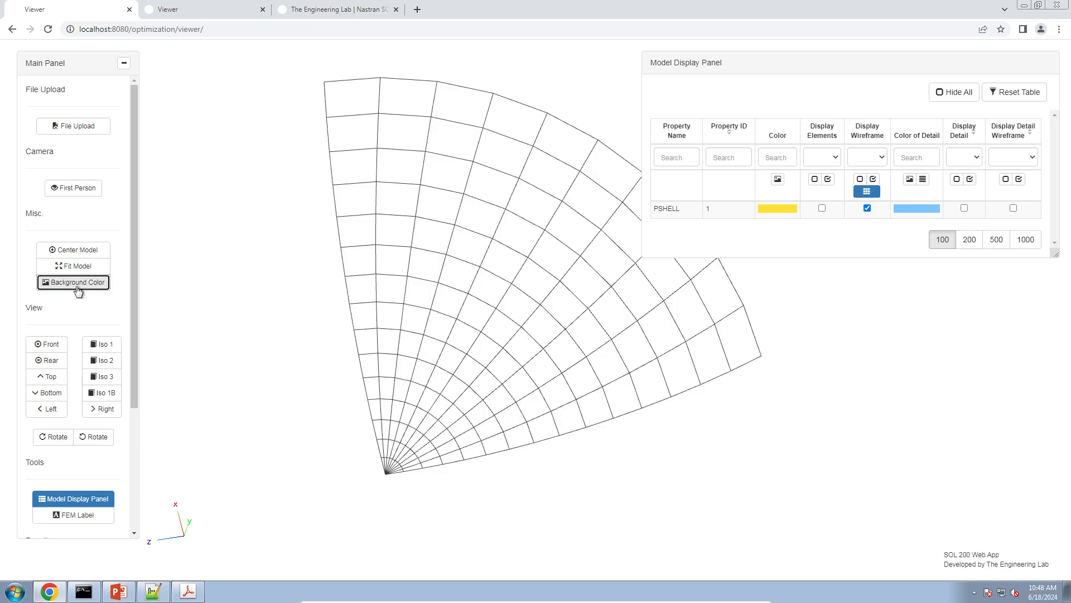
left_click(77, 284)
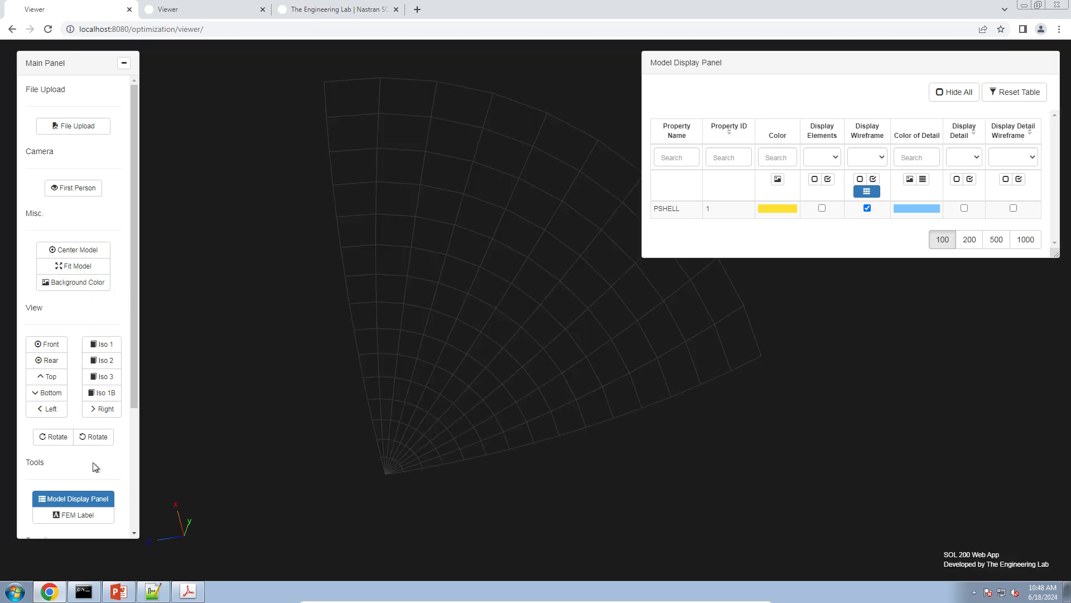
Display the model's coordinate systems and the displacement coordinate systems (DOFs) at the grid points
left_click(95, 516)
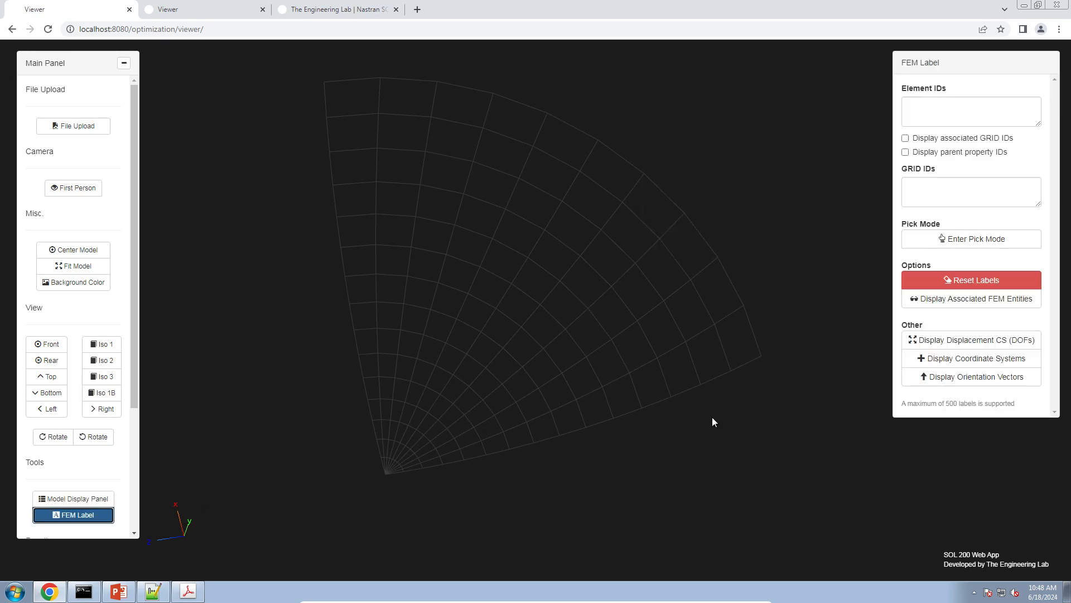
left_click(977, 358)
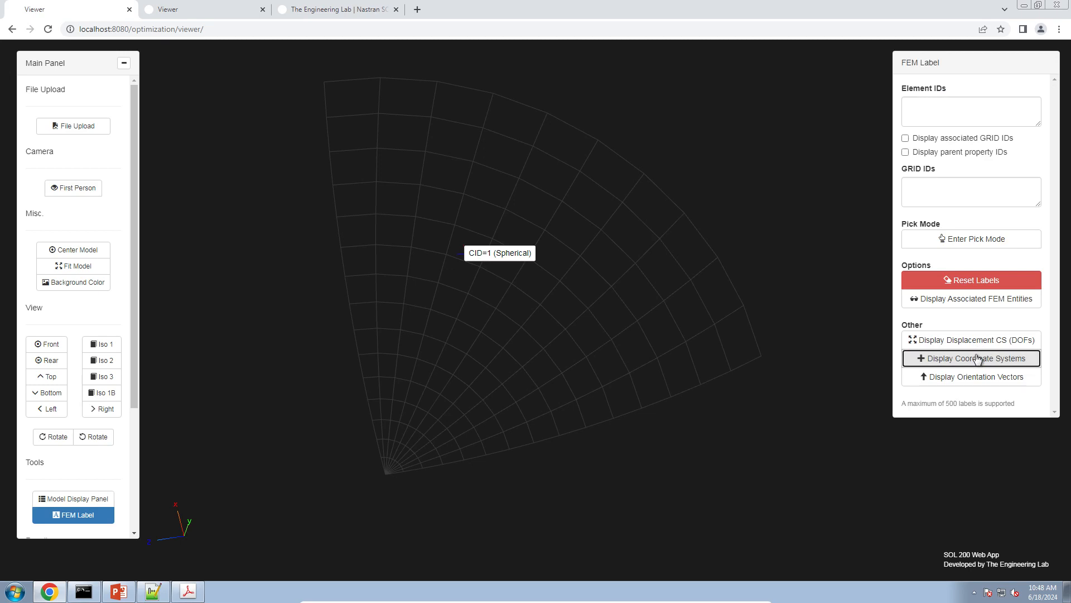
left_click(973, 345)
Examine from several angles how the grid points' displacement axes are oriented relative to the spherical coordinate system CID=1
left_click_drag(693, 380, 384, 331)
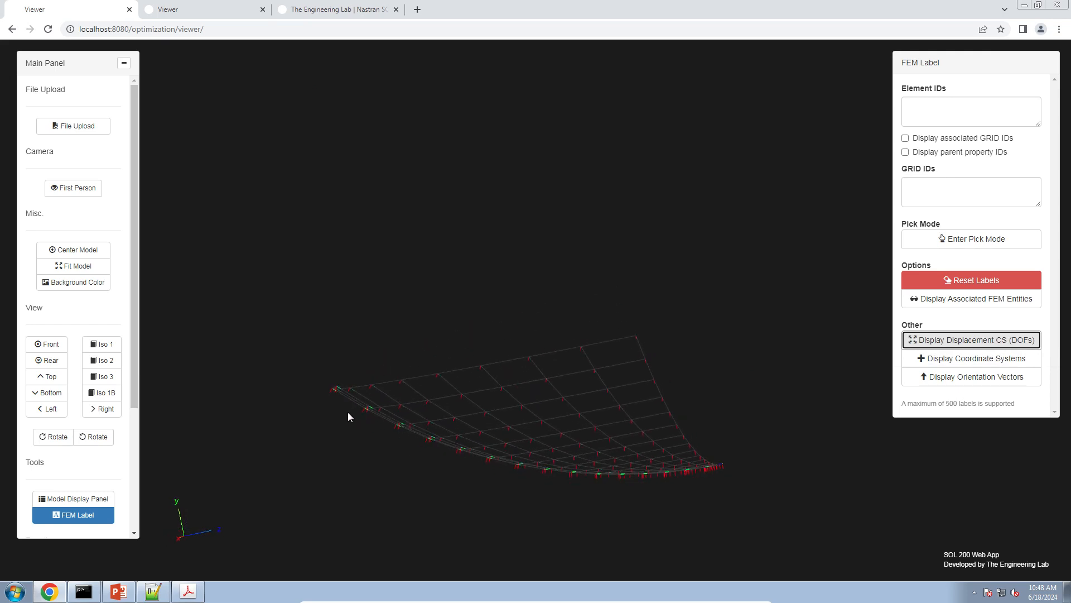
left_click_drag(390, 423, 431, 417)
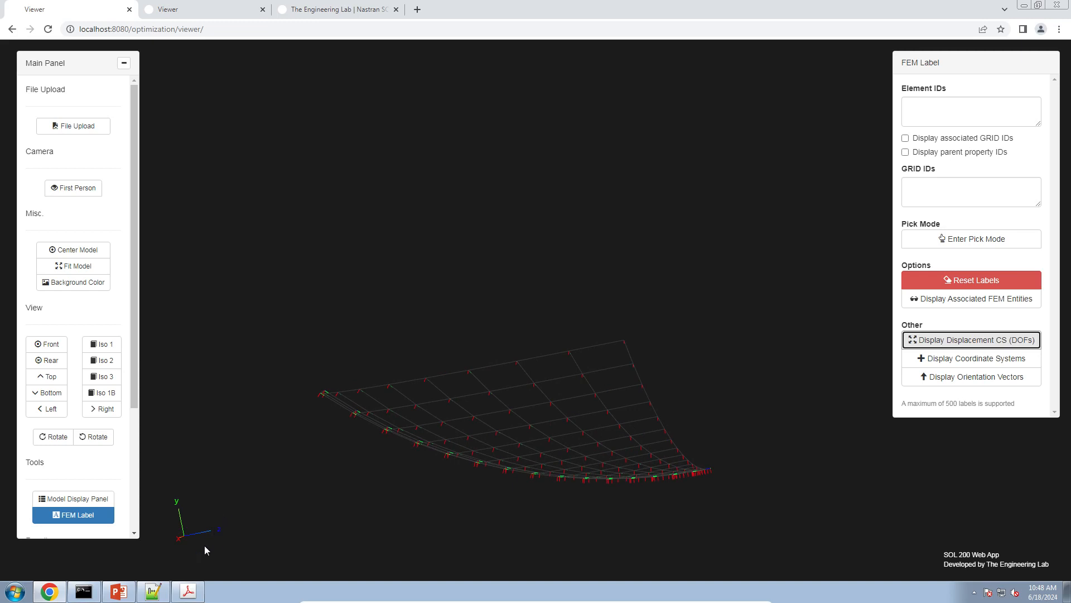
left_click(229, 524)
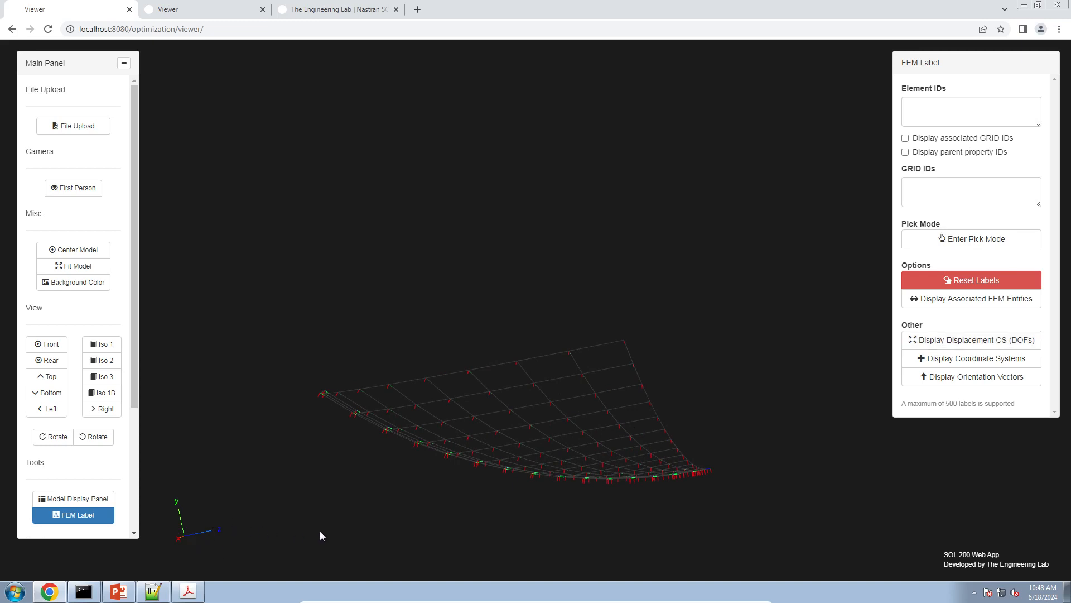
left_click_drag(320, 536, 454, 488)
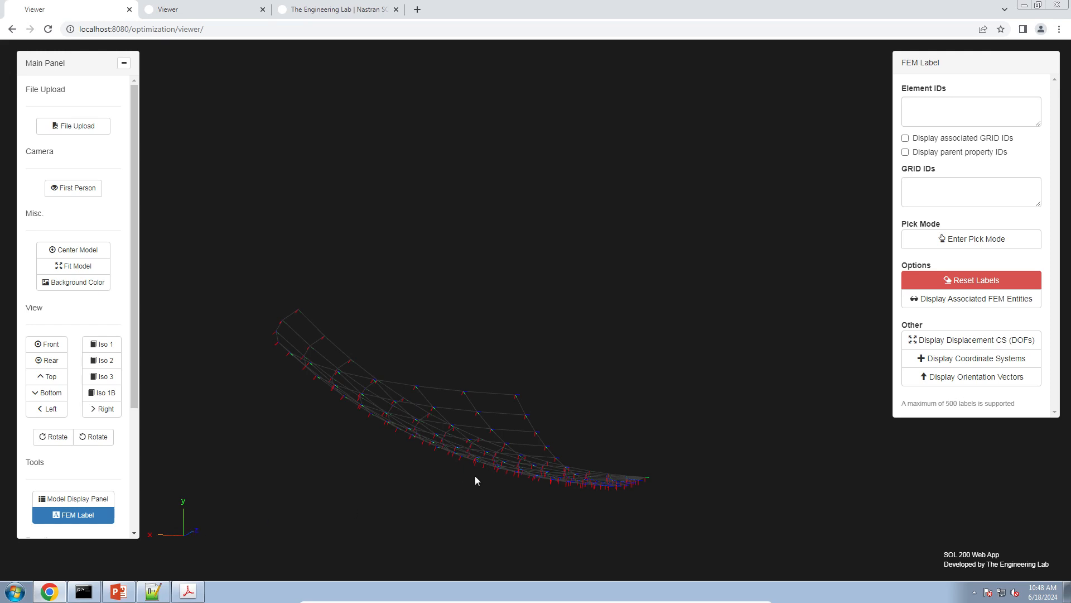
scroll(451, 465, "down", 3)
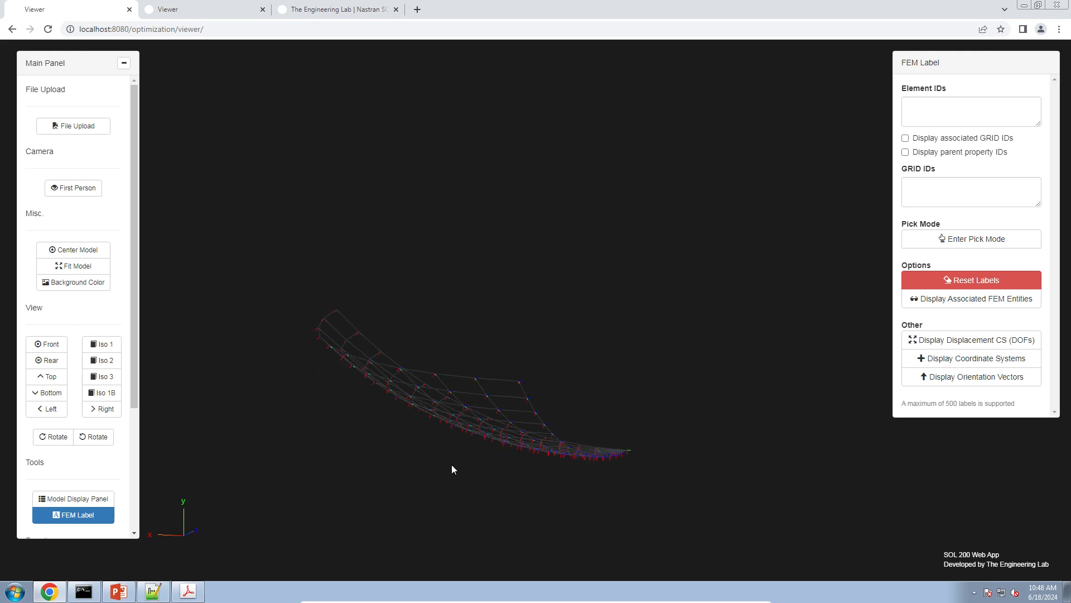
left_click(89, 268)
mouse_move(626, 408)
left_mouse_down()
mouse_move(590, 441)
mouse_move(605, 413)
left_mouse_up()
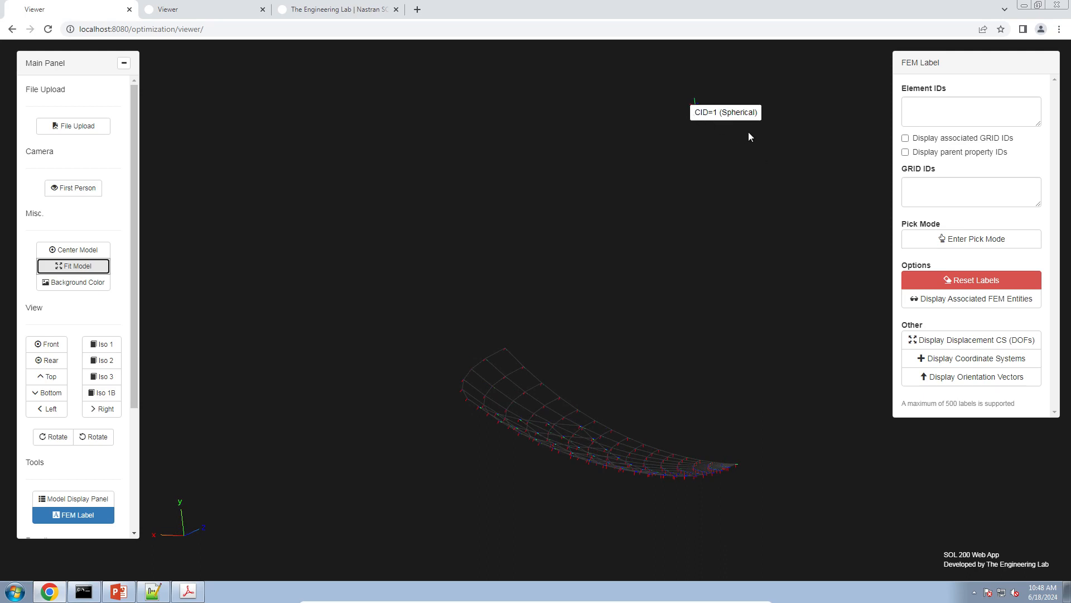
right_click_drag(616, 329, 555, 233)
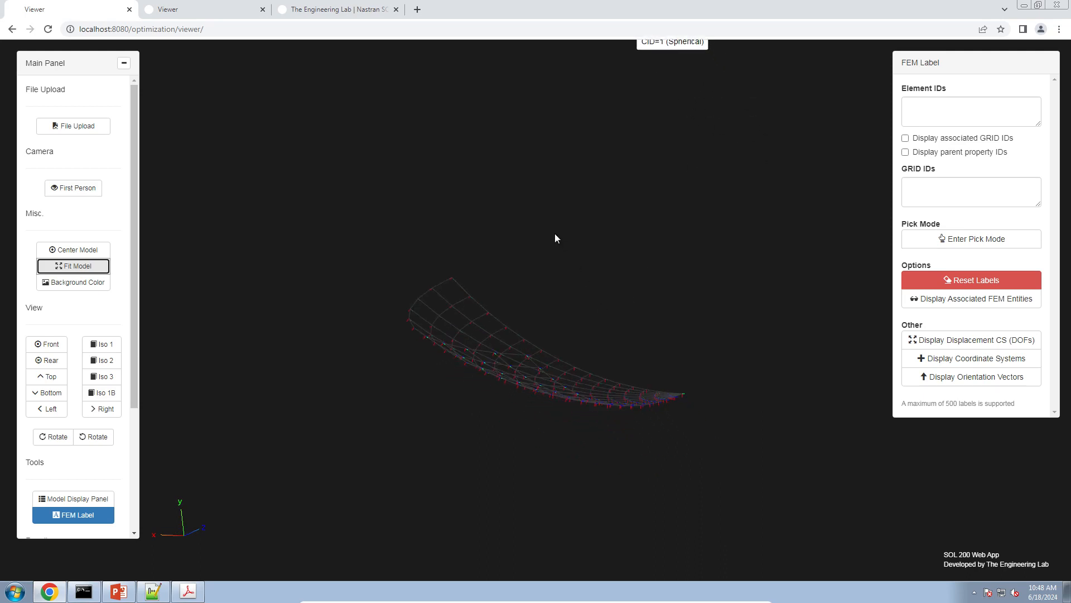
scroll(440, 389, "up", 5)
left_click_drag(375, 397, 346, 386)
scroll(368, 393, "down", 5)
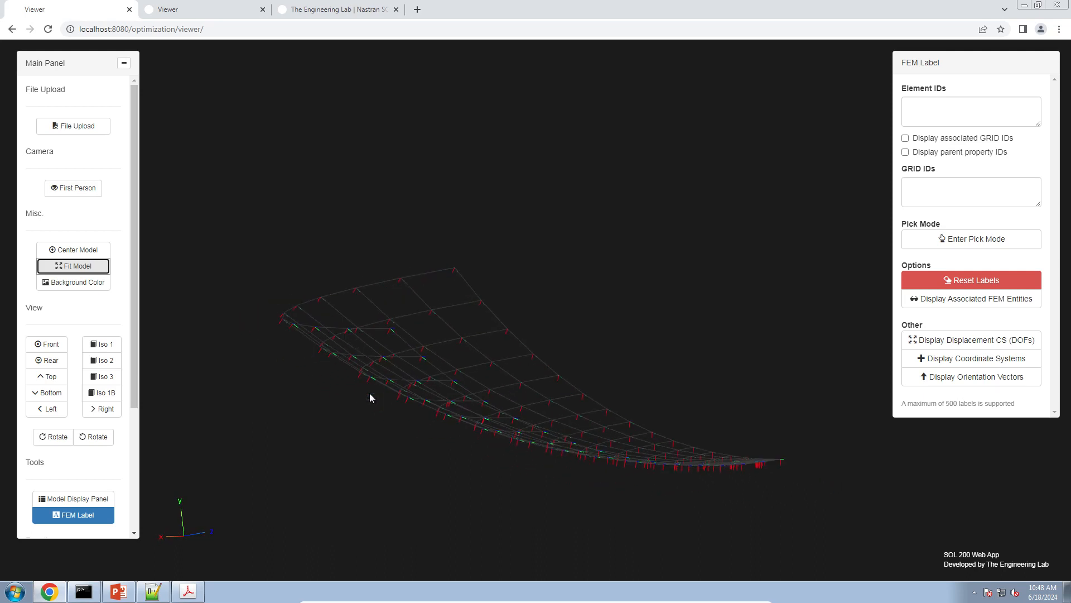
right_click_drag(383, 381, 363, 426)
scroll(366, 417, "down", 1)
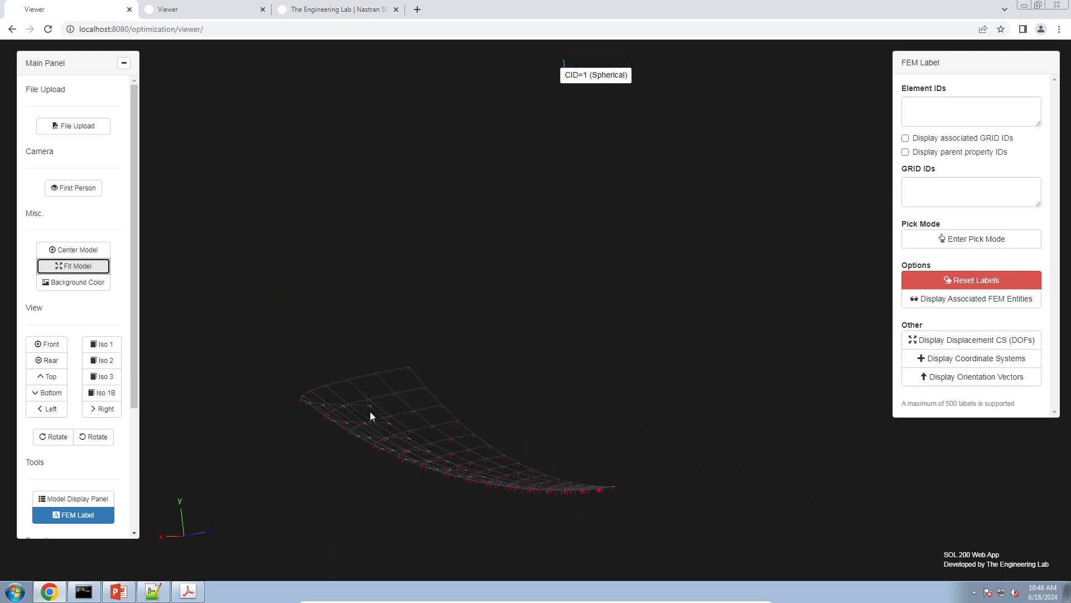
left_click_drag(372, 429, 345, 416)
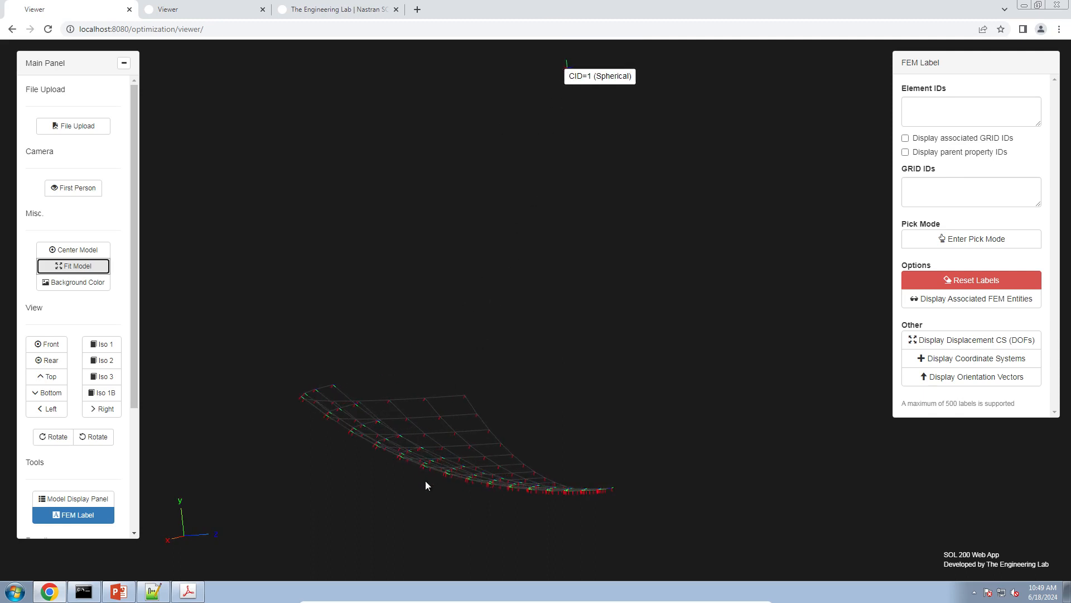
scroll(515, 396, "up", 5)
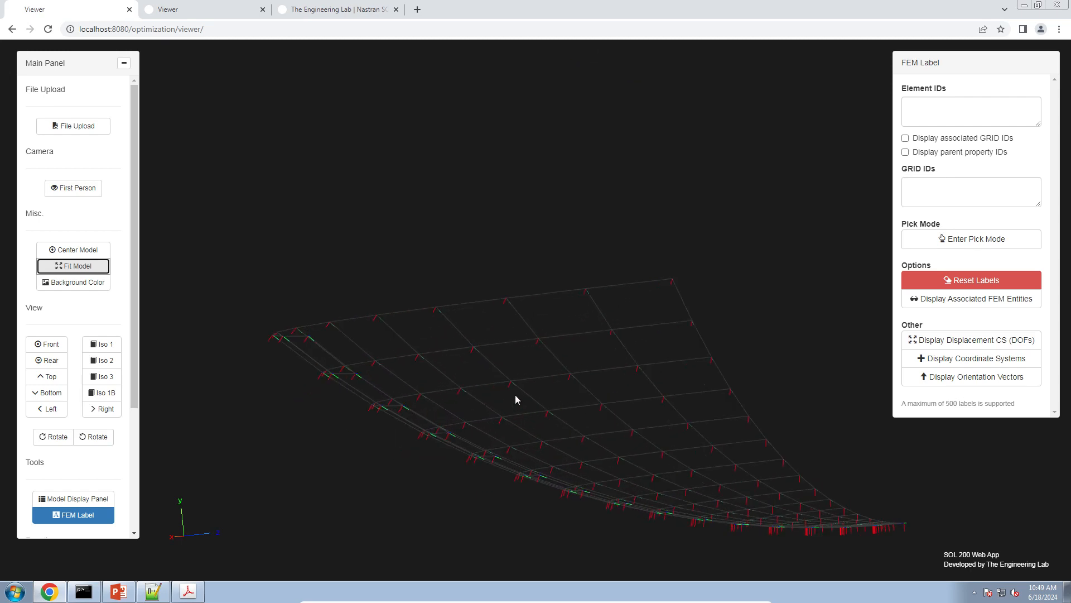
scroll(450, 437, "up", 3)
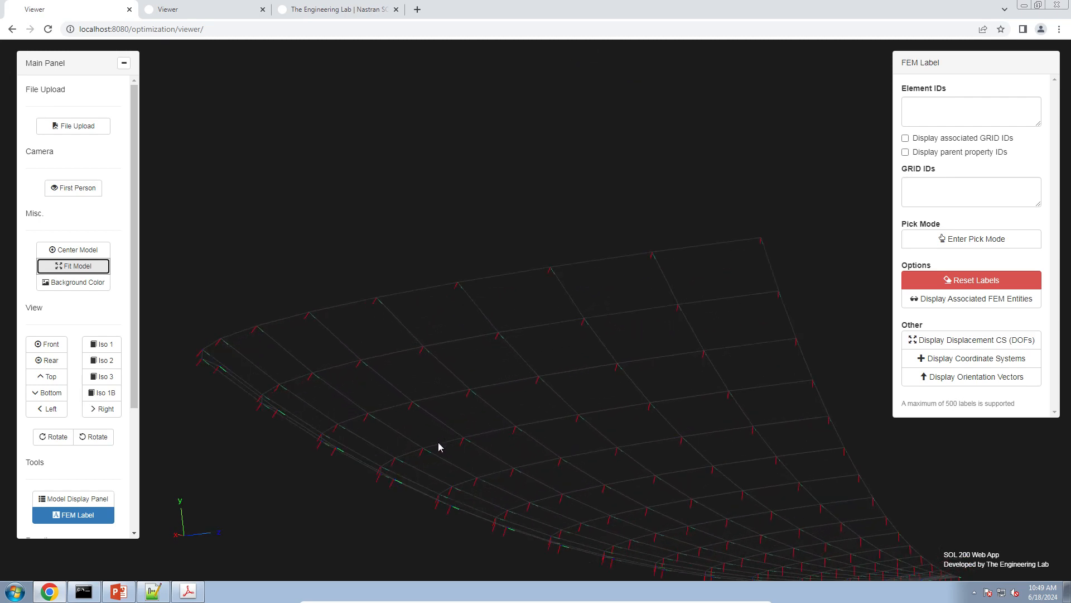
scroll(438, 446, "down", 5)
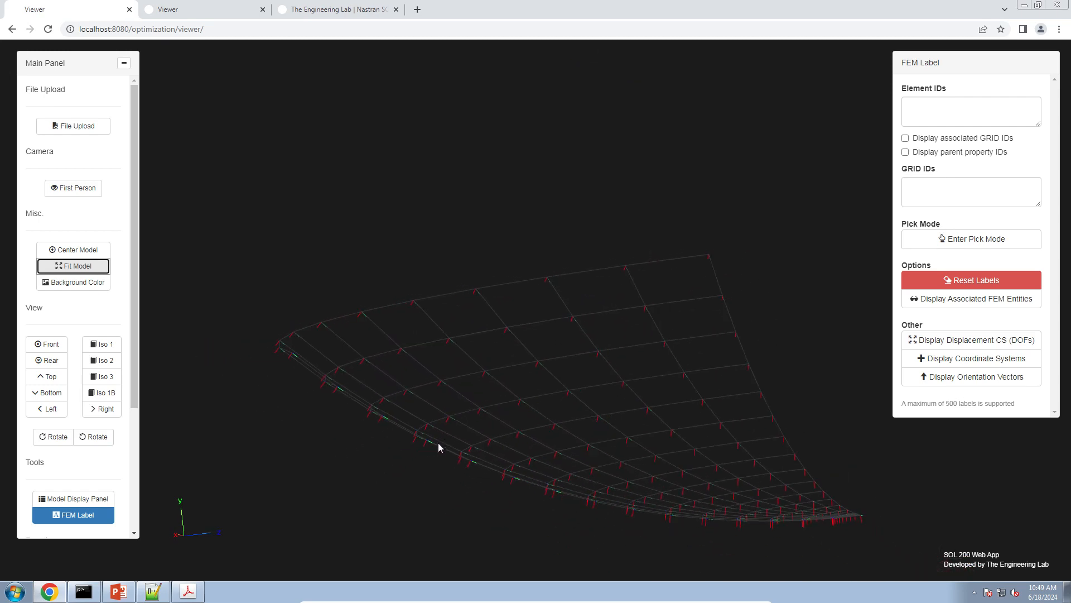
right_click_drag(522, 408, 451, 462)
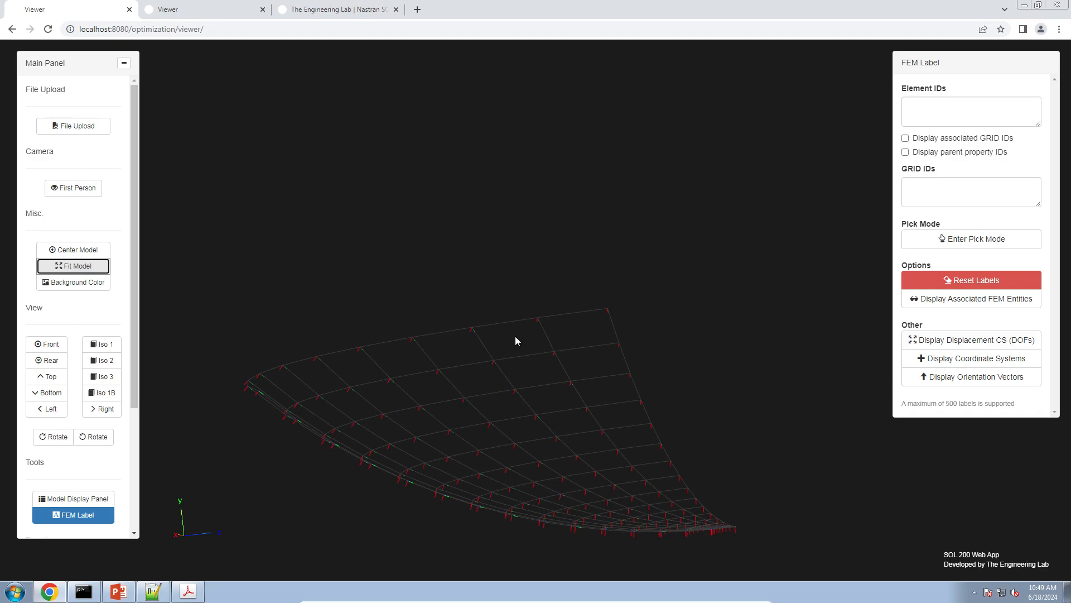
Open prob005.bdf from the desktop folder 1_starting_files in Notepad++, and discard the missing prob002.bdf from the editor
left_click(1066, 591)
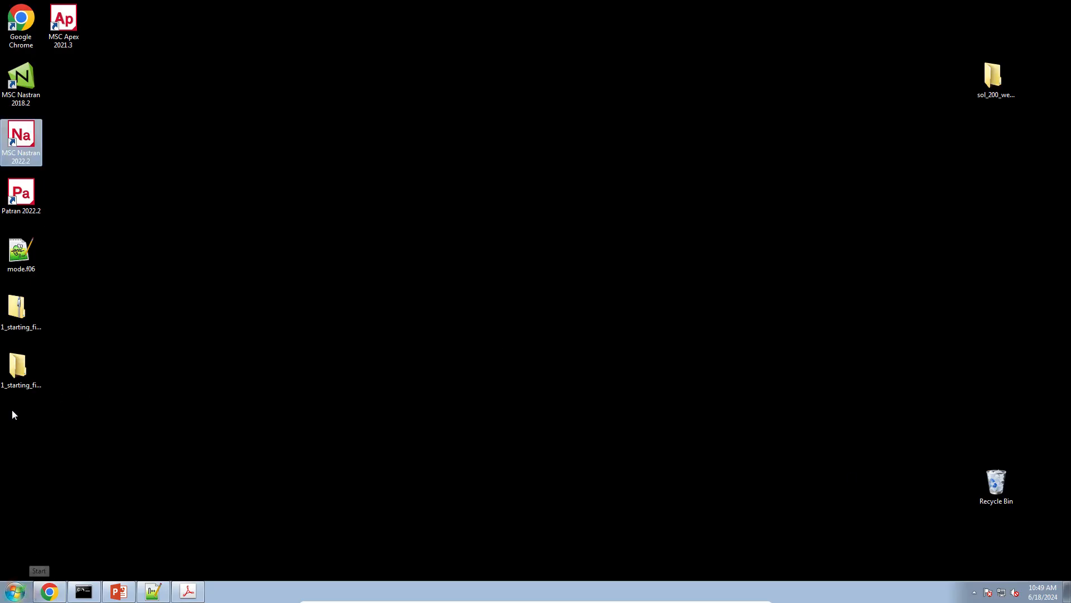
double_click(22, 362)
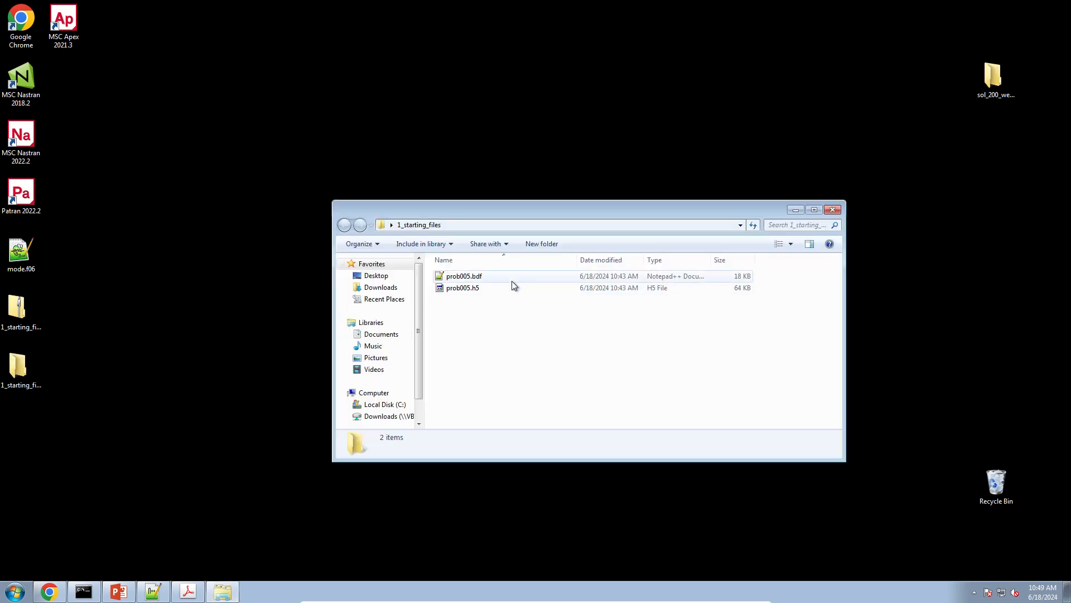
left_click(511, 277)
double_click(510, 277)
left_click(558, 306)
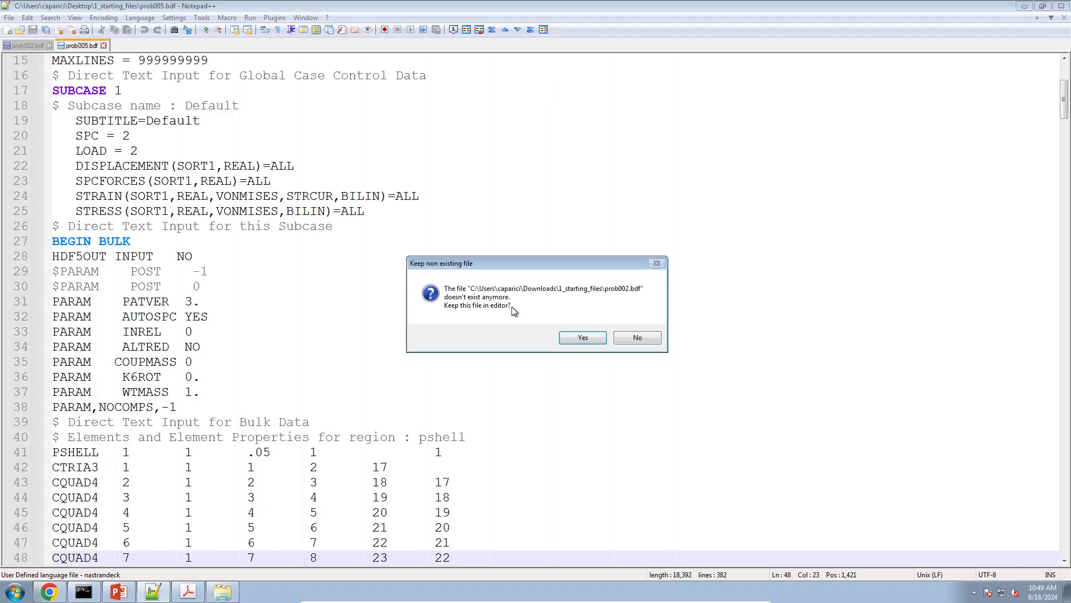
left_click(620, 337)
Review the bulk data in prob005.bdf, from the PSHELL and GRID entries down to the SPC1 constraints and the CORD2S entry
scroll(223, 354, "down", 11)
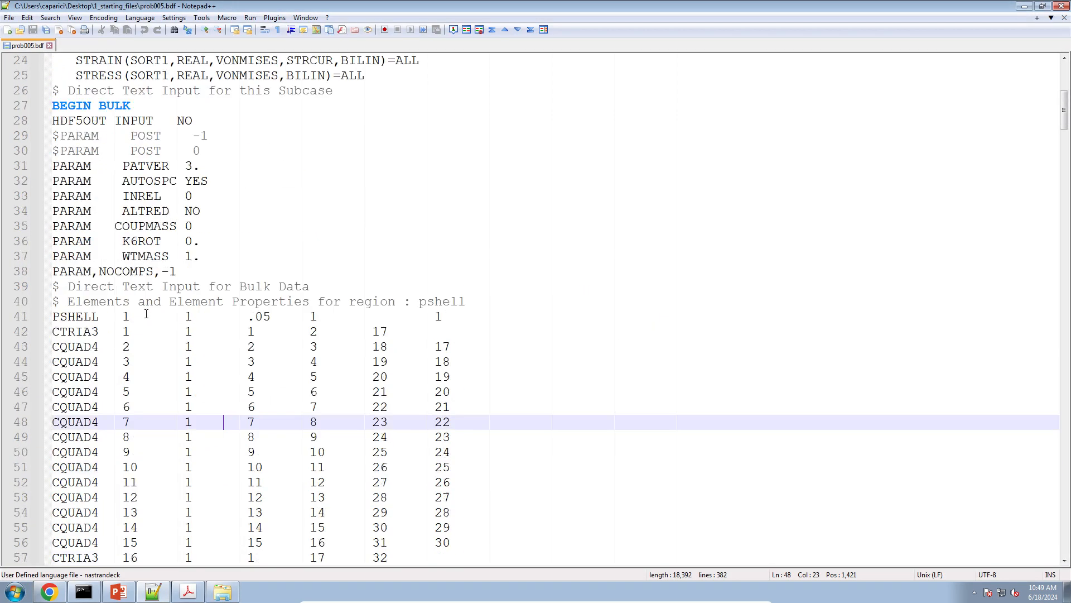
scroll(147, 314, "down", 20)
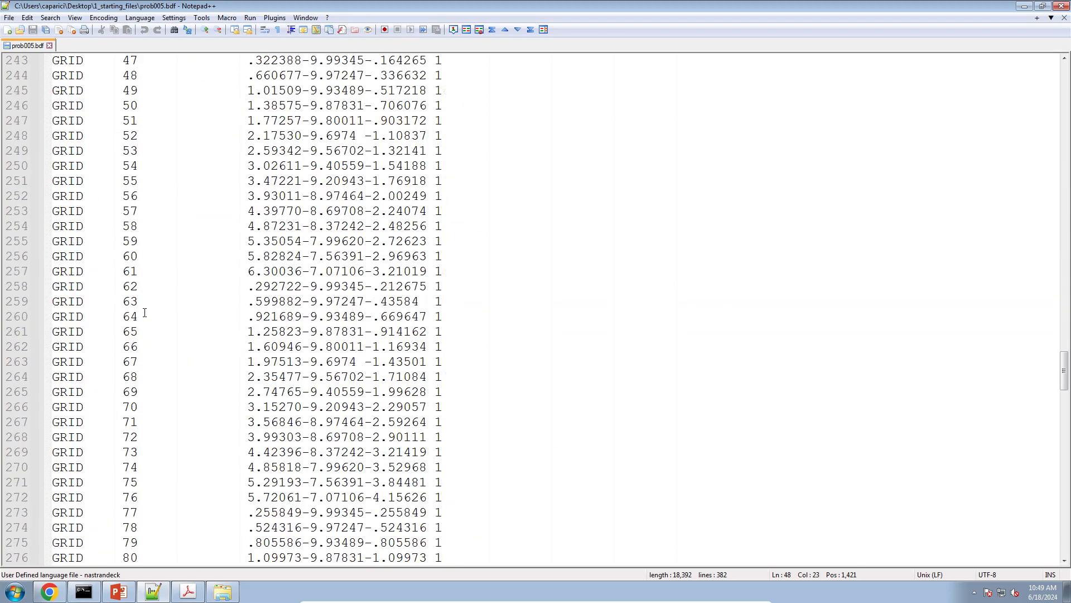
scroll(145, 306, "down", 20)
scroll(425, 299, "up", 2)
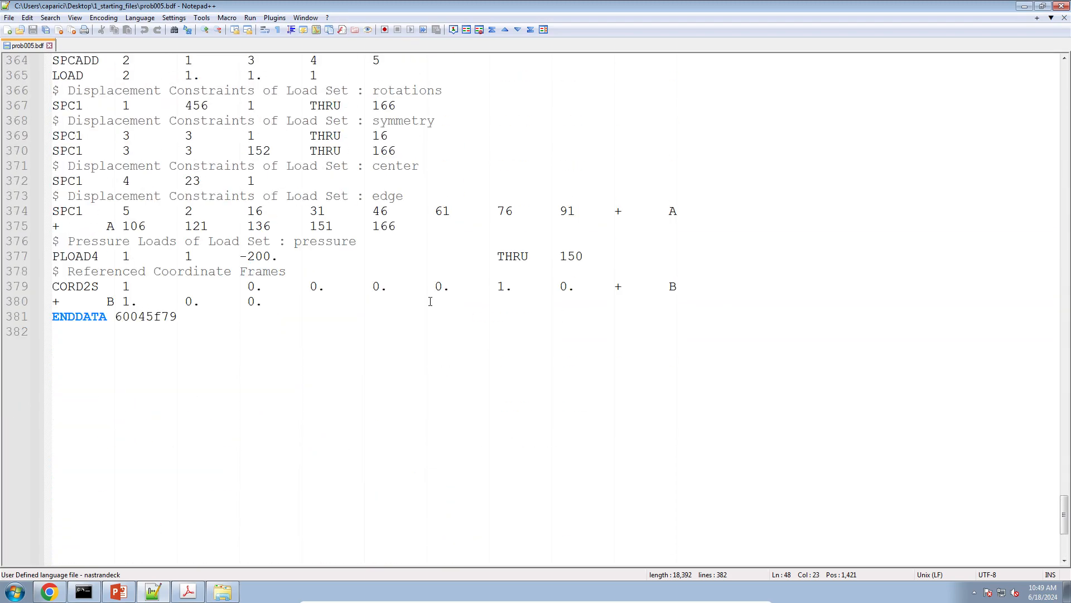
Highlight both lines of the CORD2S entry in prob005.bdf and enlarge the text for reading
left_click(372, 302)
left_click_drag(372, 302, 2, 286)
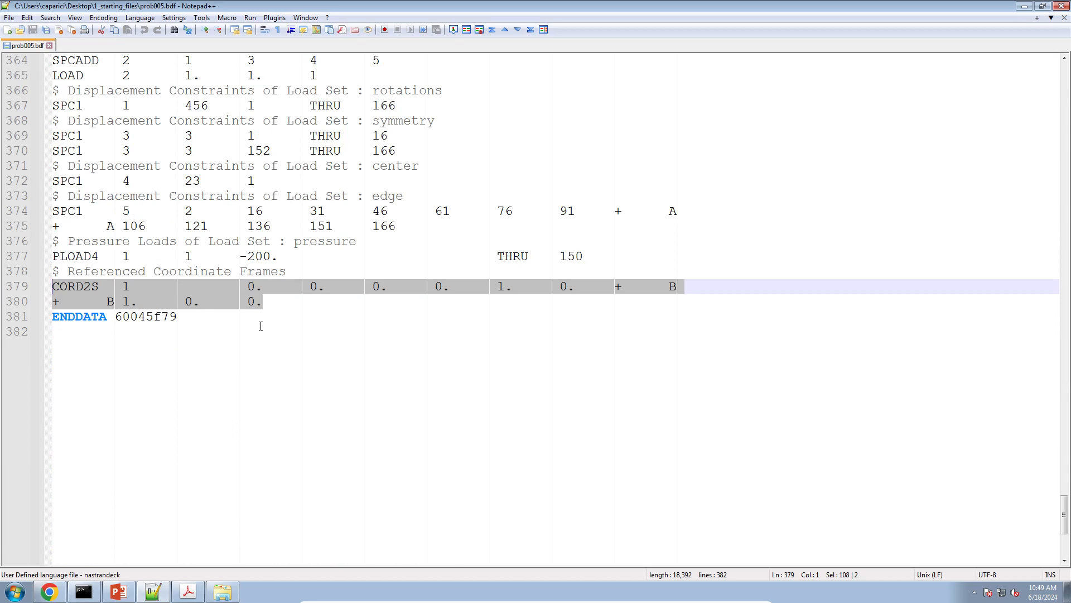
scroll(260, 325, "up", 2, "ctrl")
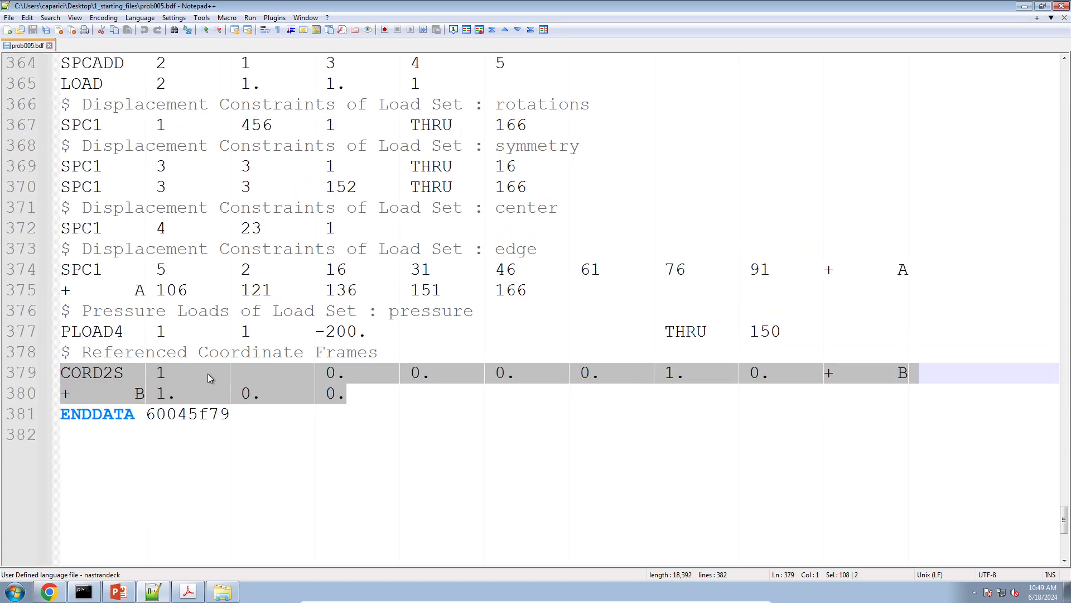
Switch to the Viewer, fit the model in view, and inspect the spherical coordinate system CID=1 up close
left_click(52, 592)
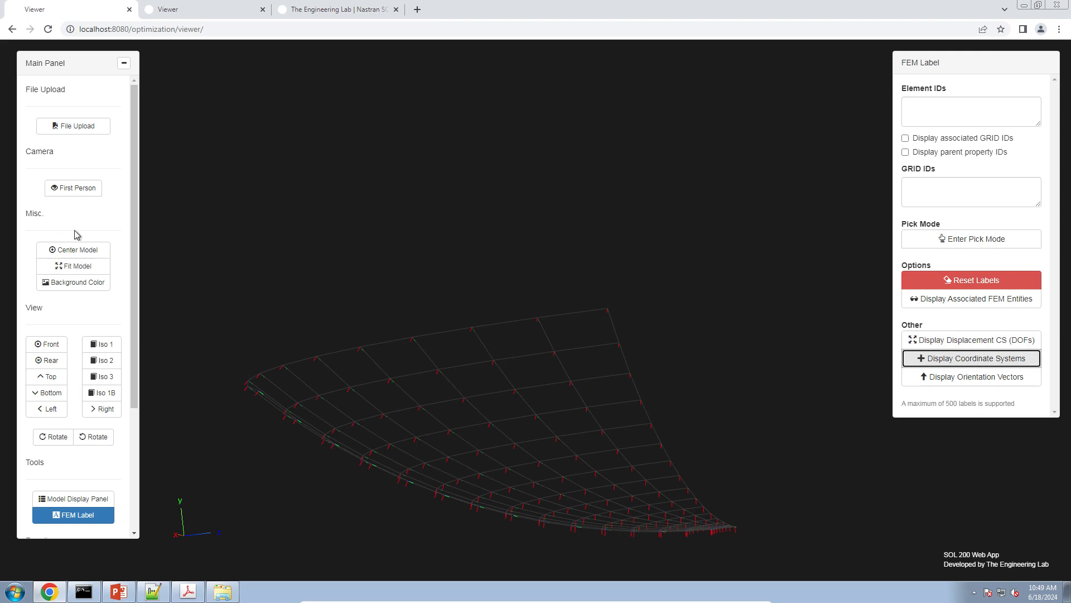
left_click(81, 264)
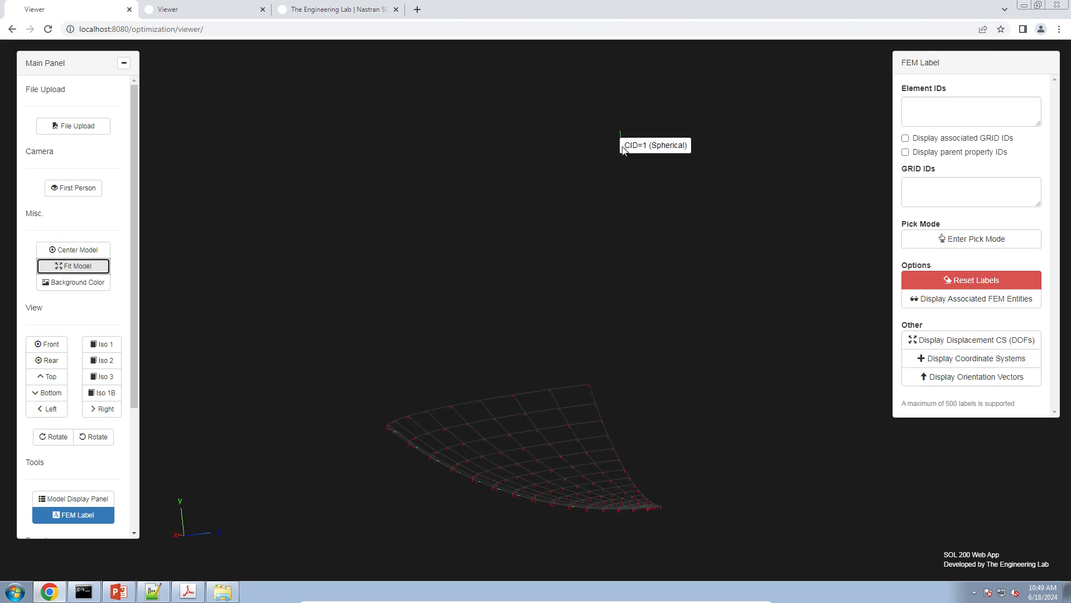
left_click_drag(624, 146, 526, 534)
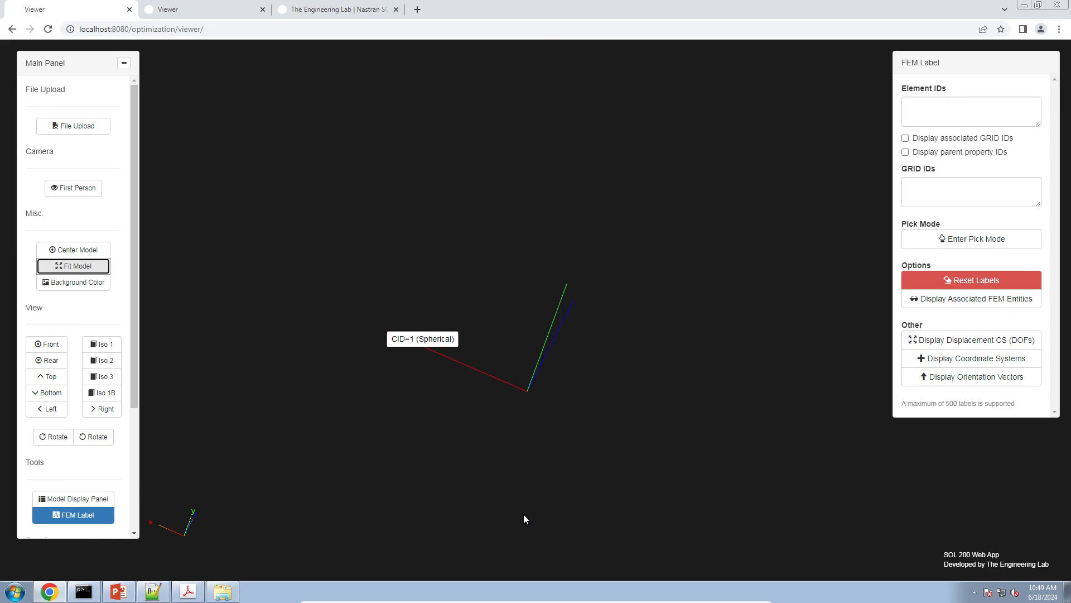
Return to prob005.bdf in Notepad++ and highlight the displacement coordinate system column of GRID entries 45 to 57
left_click(164, 594)
key("Right")
scroll(329, 419, "up", 17)
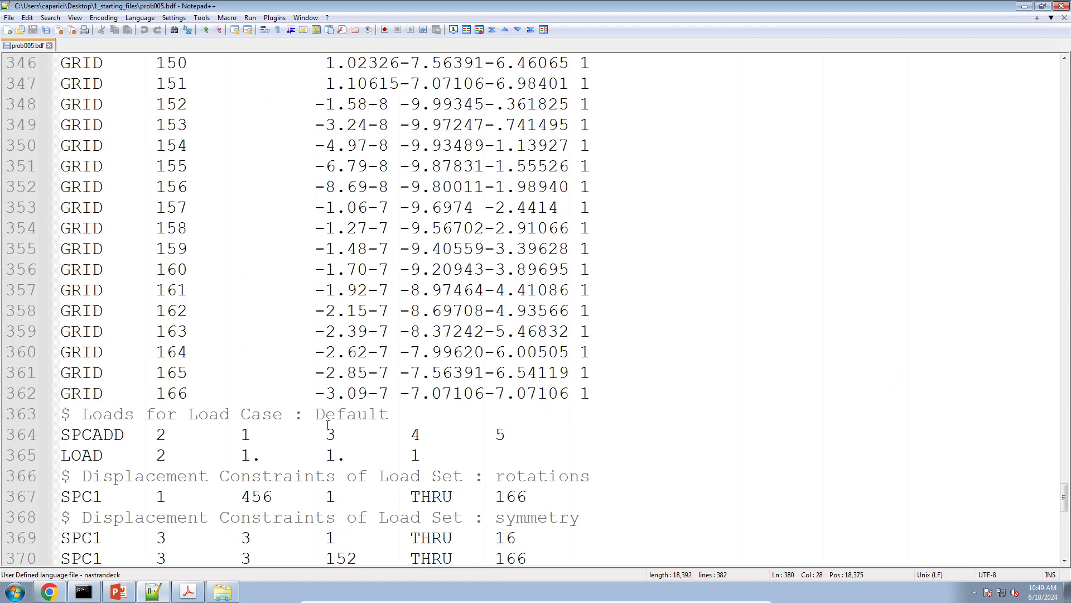
scroll(328, 426, "up", 20)
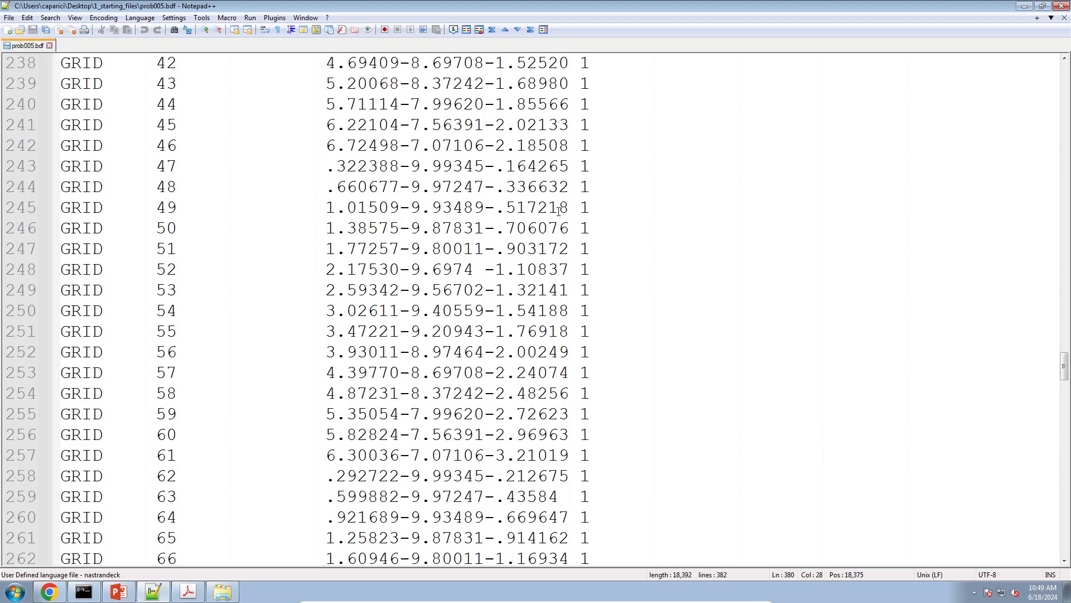
left_click(577, 124)
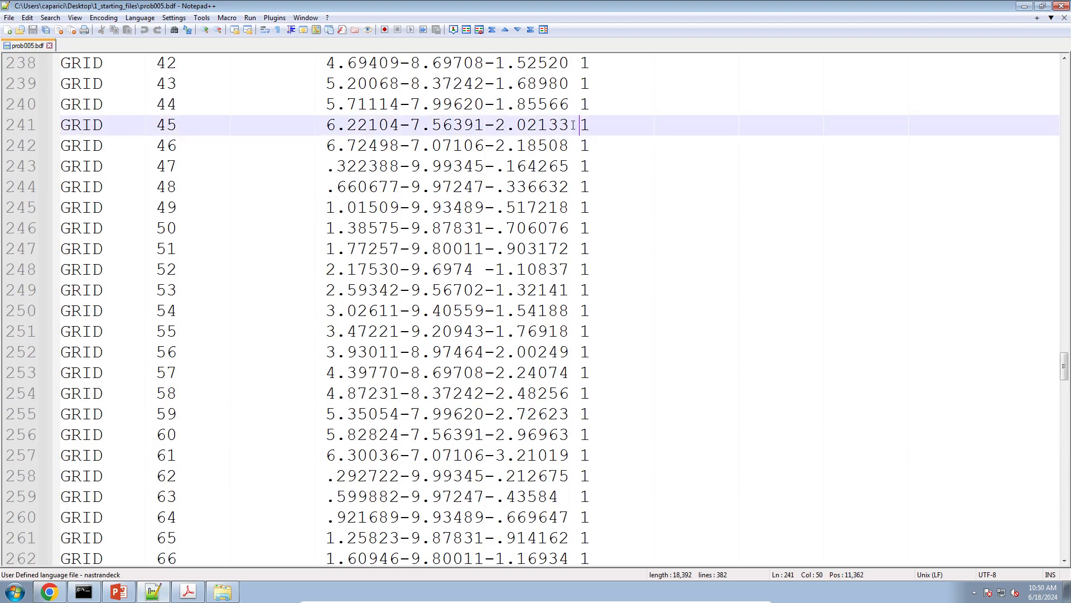
left_click_drag(571, 132, 640, 369, "alt")
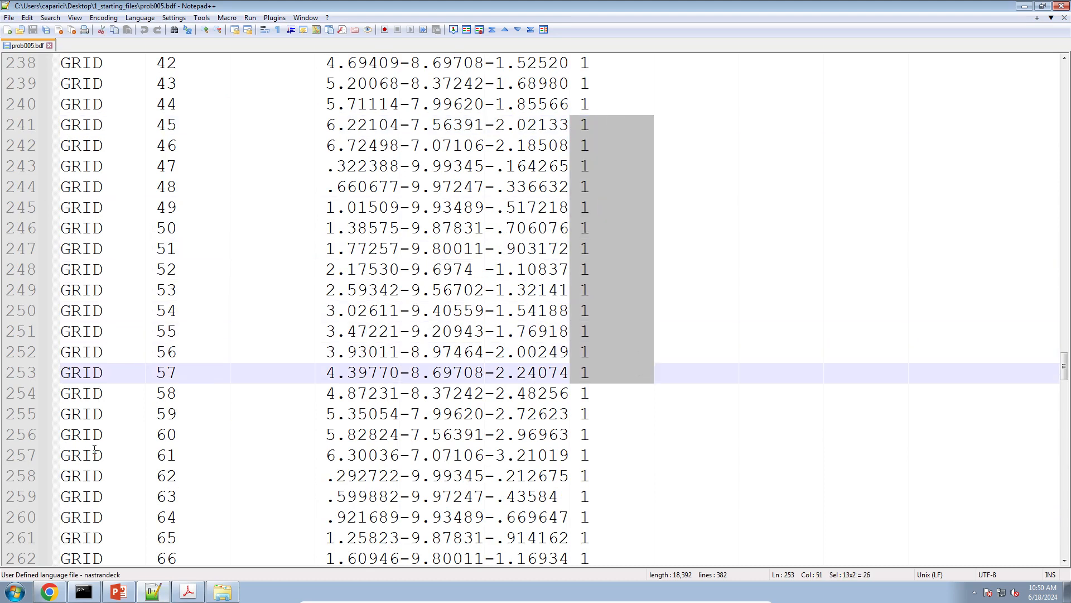
Highlight in turn the GRID entries' ID column, blank coordinate system column, first coordinate column, and third coordinate column
left_click(164, 146)
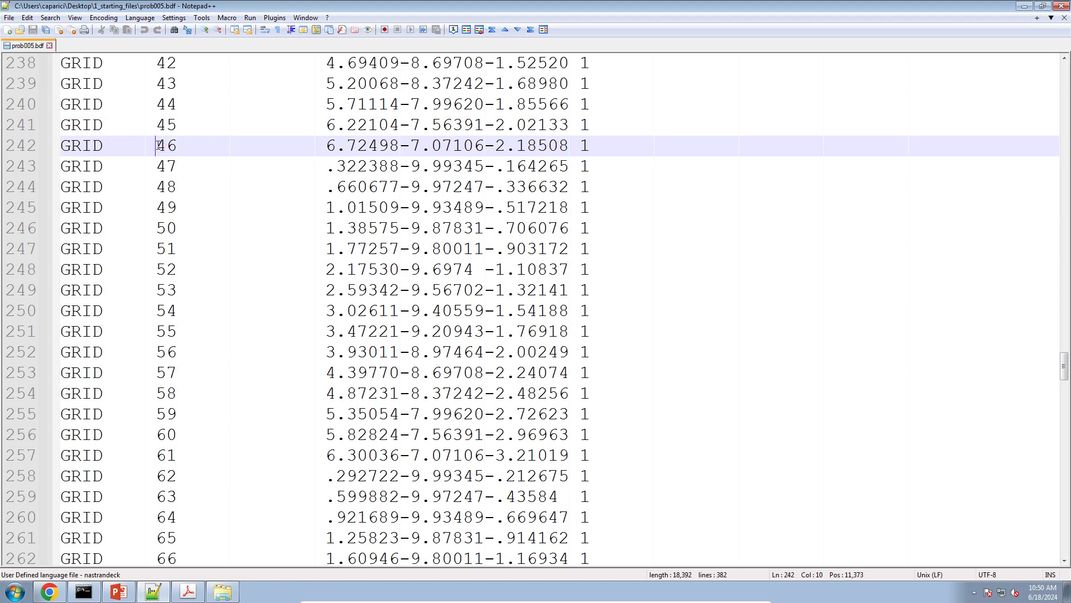
left_click_drag(148, 143, 231, 393, "alt")
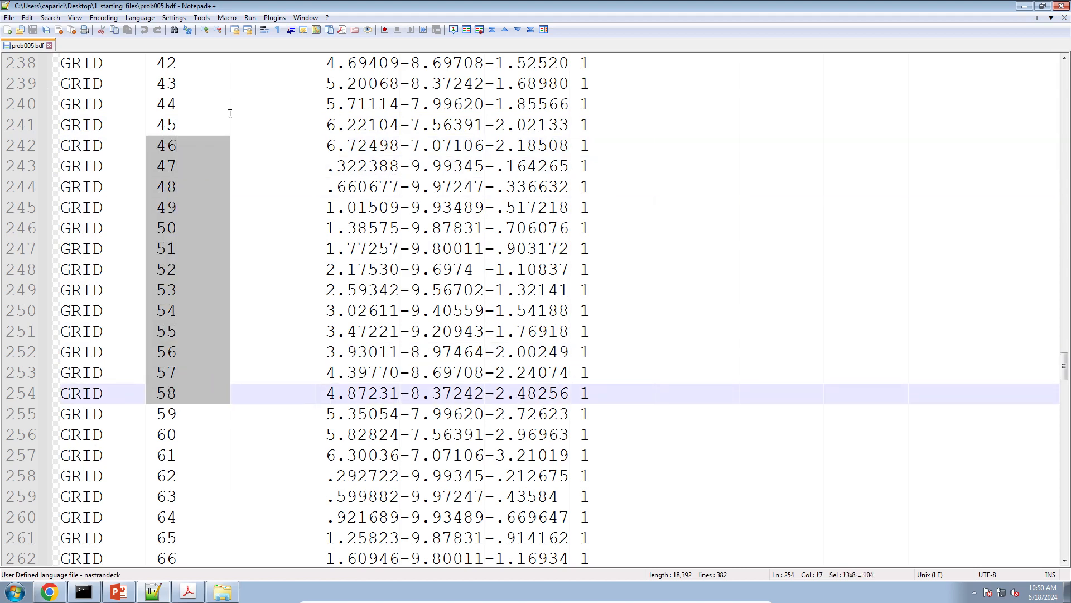
left_click_drag(230, 144, 303, 369, "alt")
left_click(315, 132)
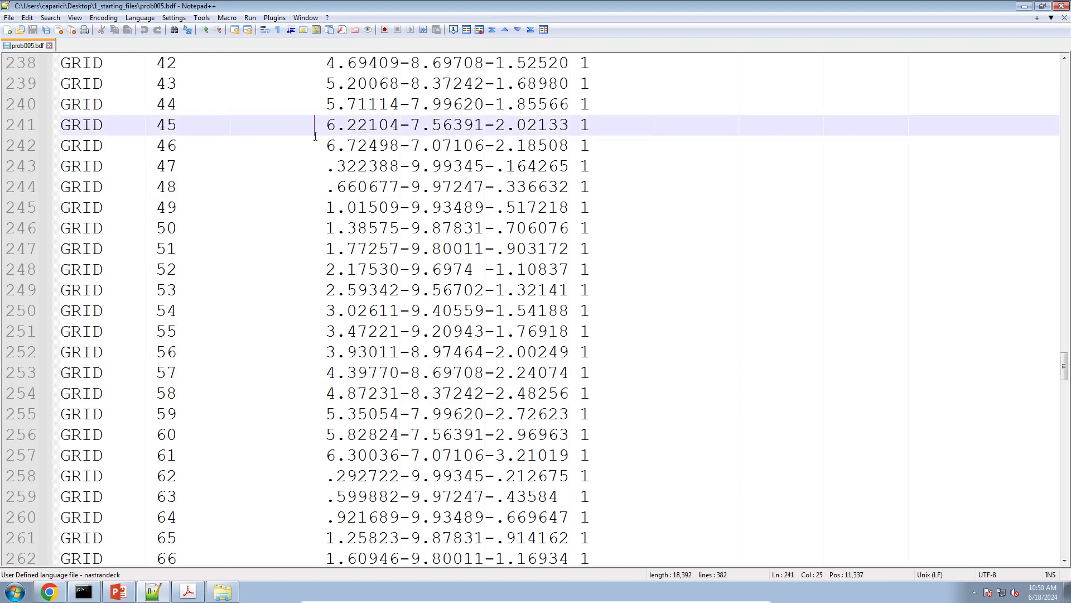
left_click_drag(316, 147, 399, 433, "alt")
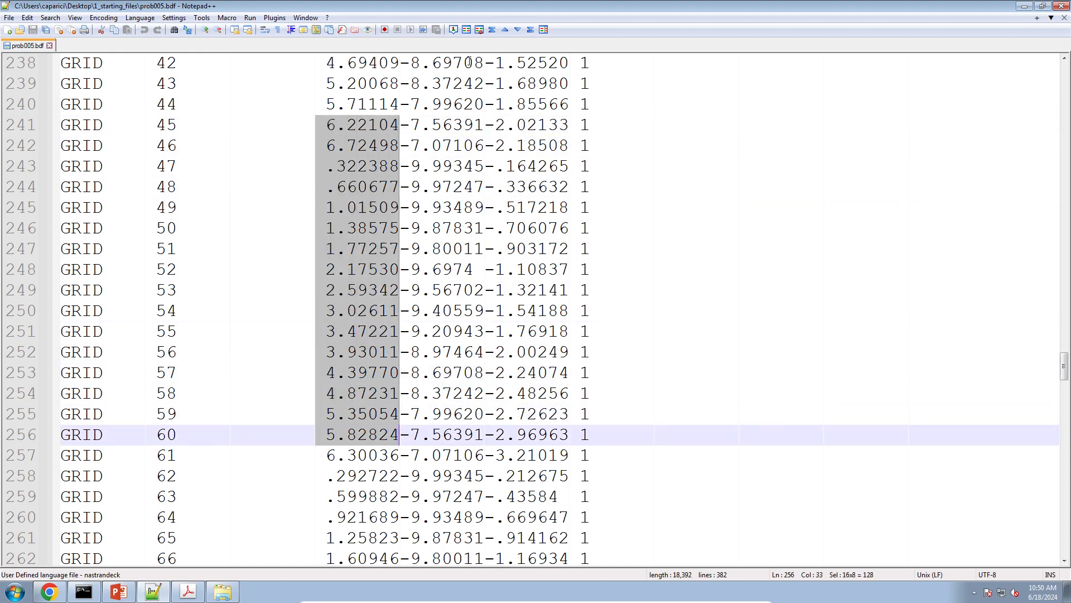
left_click(391, 166)
left_click(484, 125)
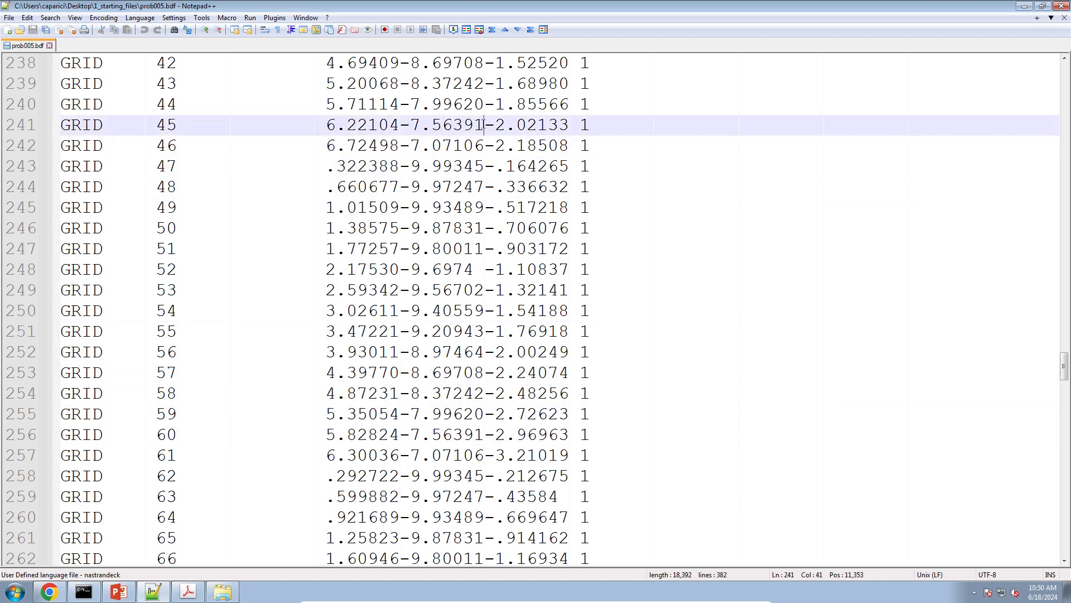
left_click_drag(486, 124, 569, 372, "alt")
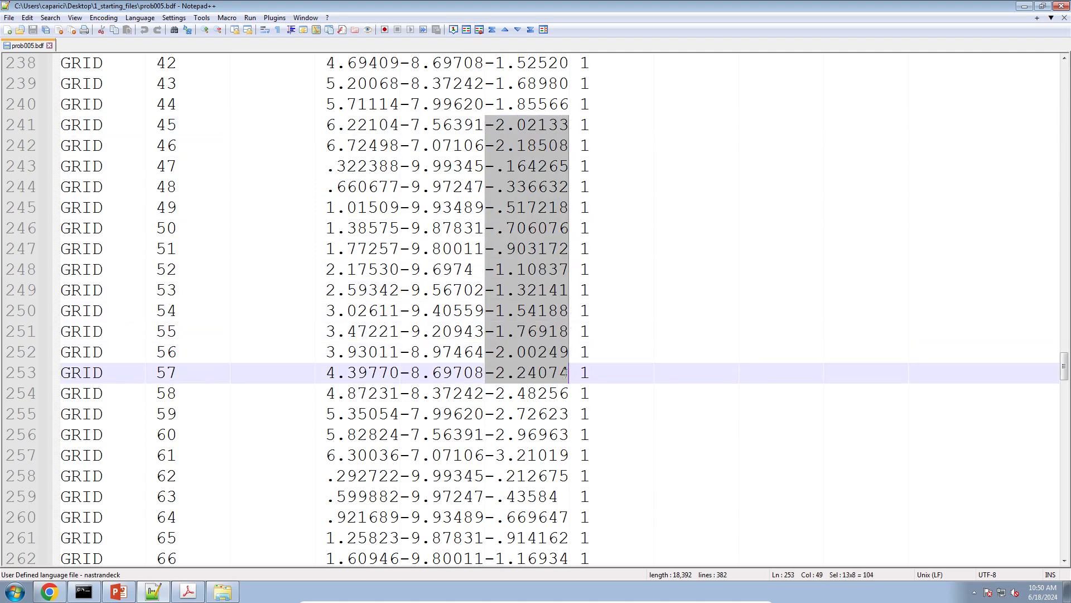
Clear the displacement coordinate system field of GRID entries 45 to 55 and replace it with 0
left_click(577, 121)
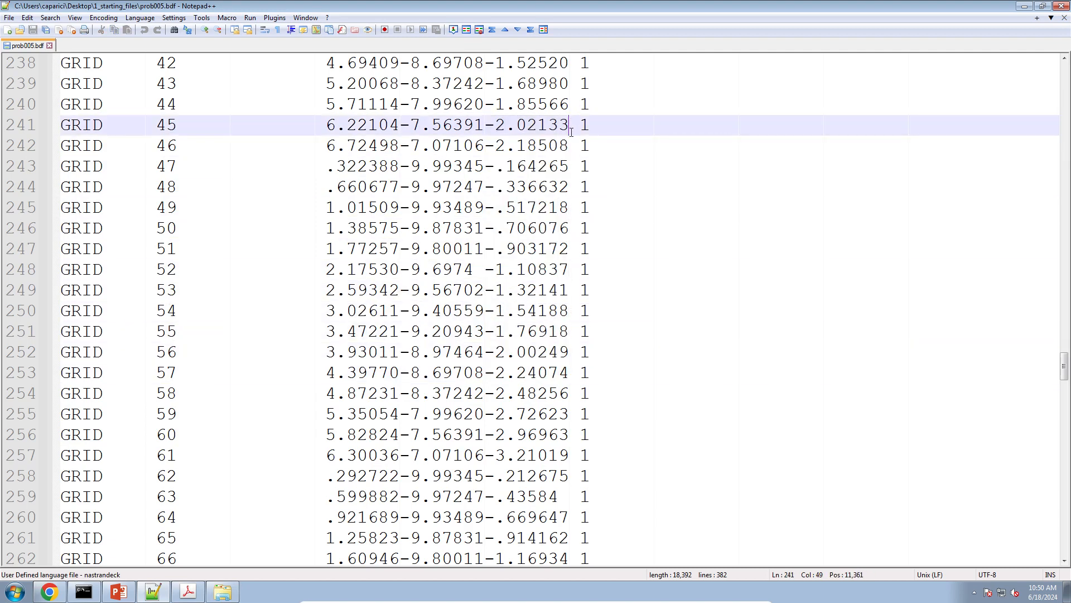
left_click_drag(570, 127, 630, 344, "alt")
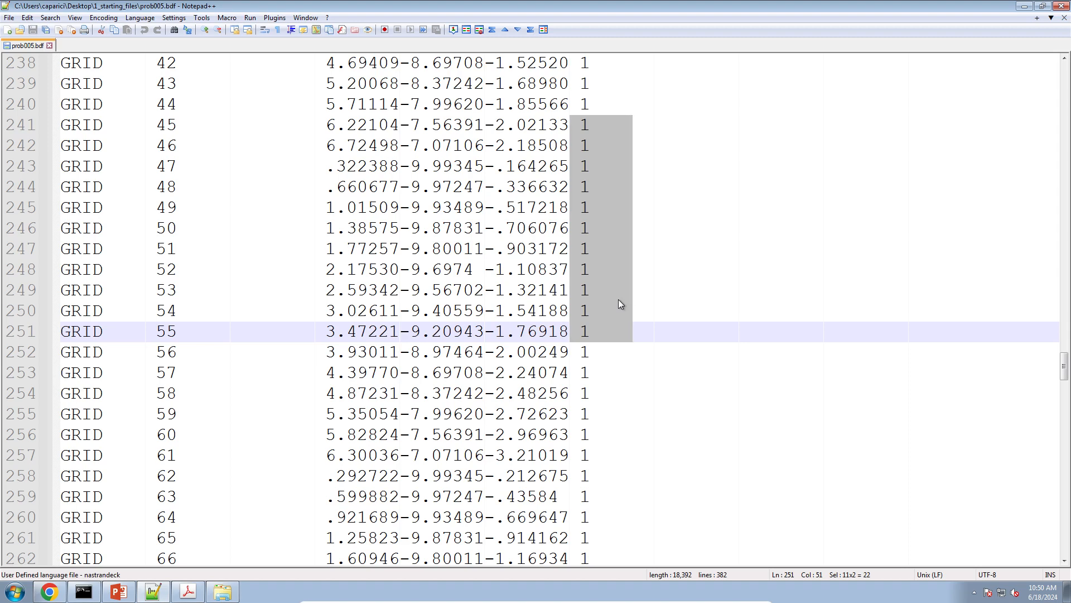
key("Delete")
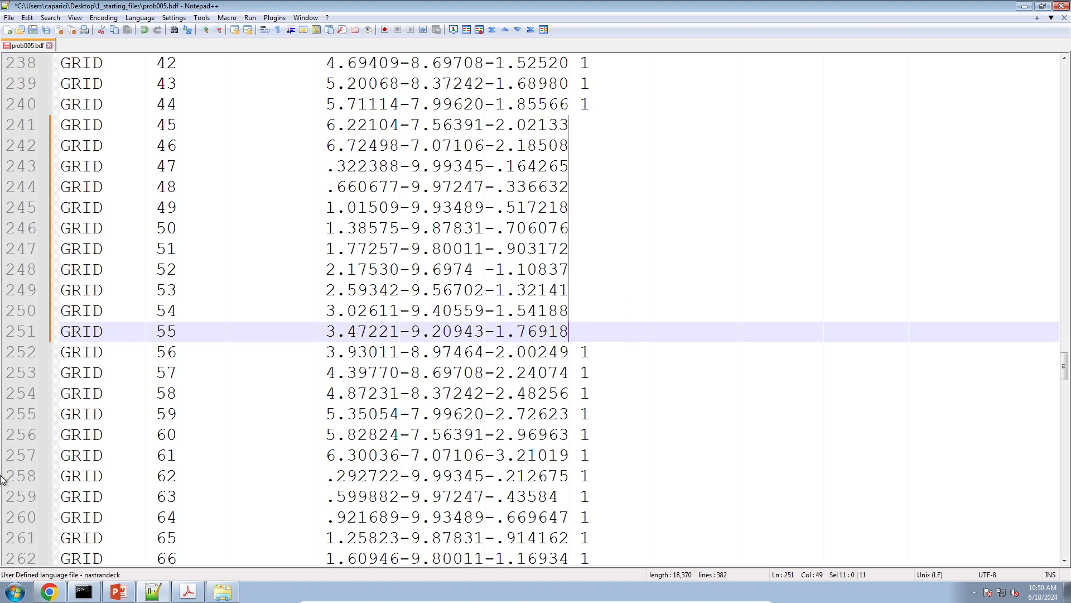
left_click(51, 592)
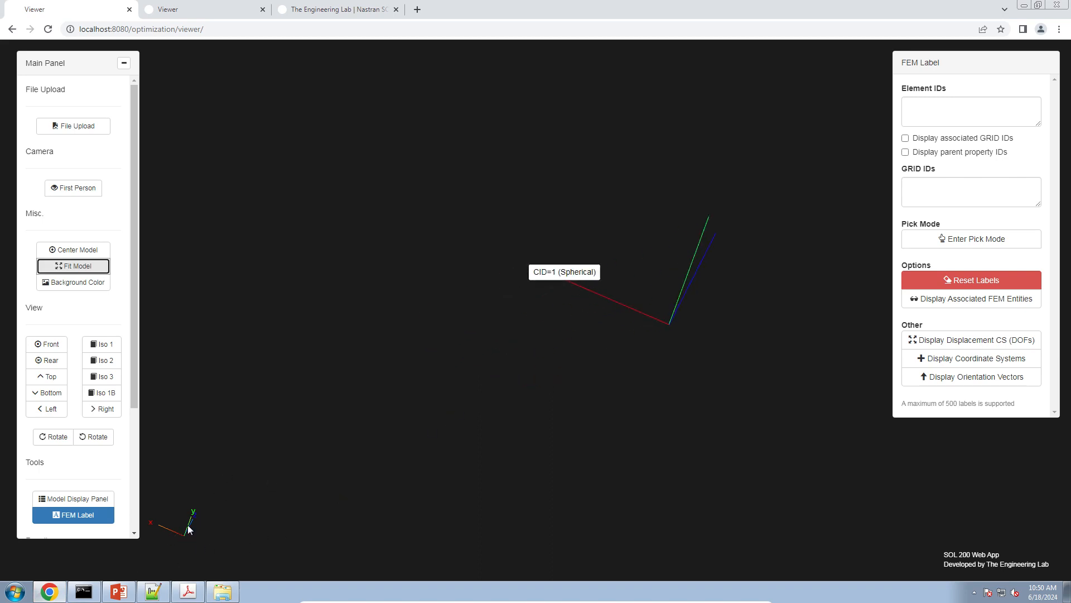
left_click(144, 597)
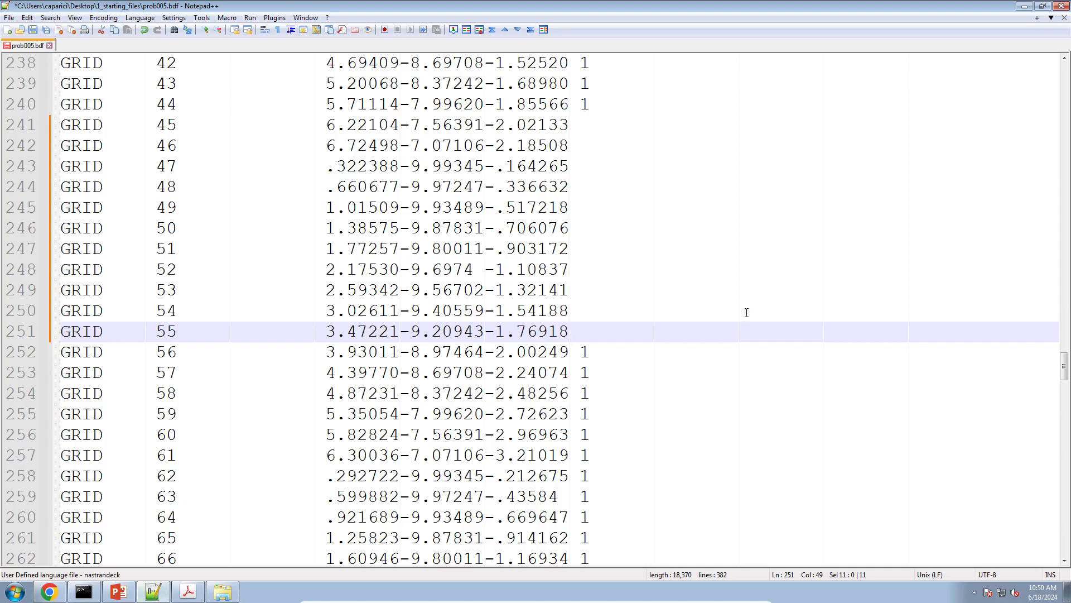
type("0")
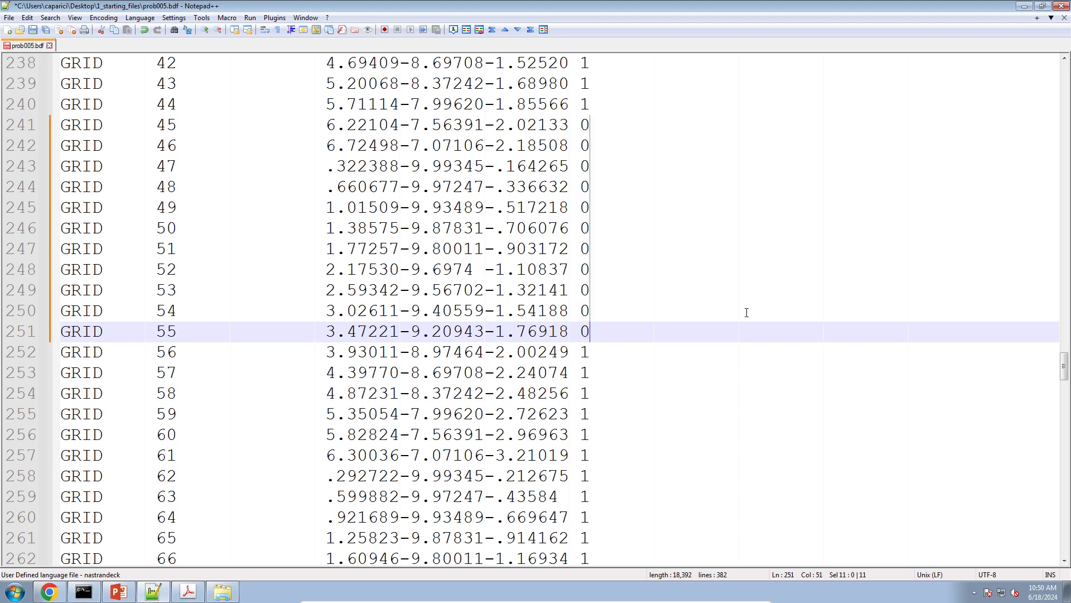
Set the displacement coordinate system field of GRID entries 45 to 55 back to 1
key("BackSpace")
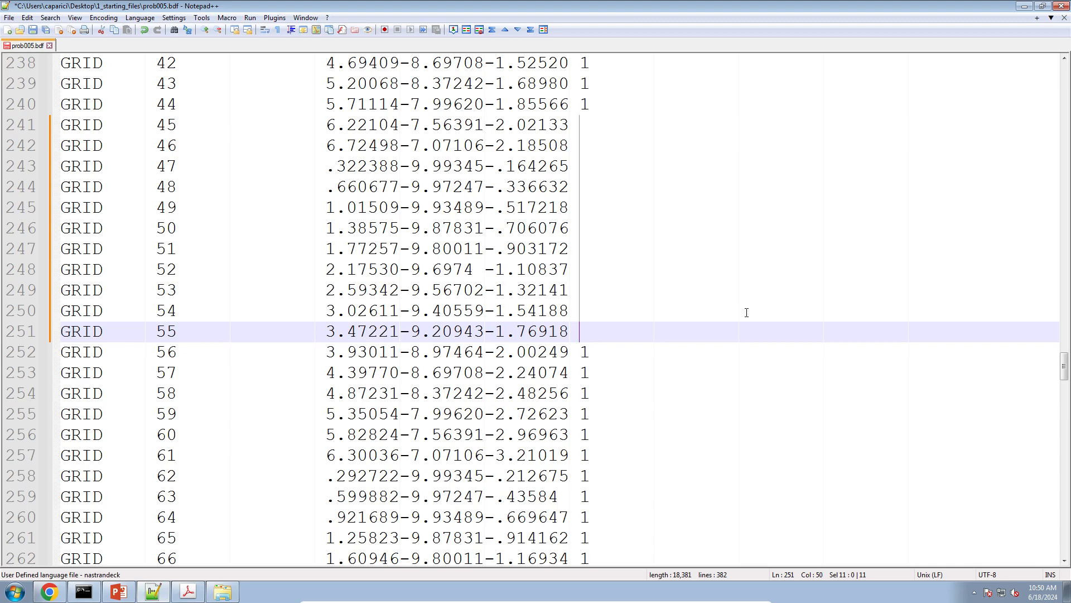
type("1")
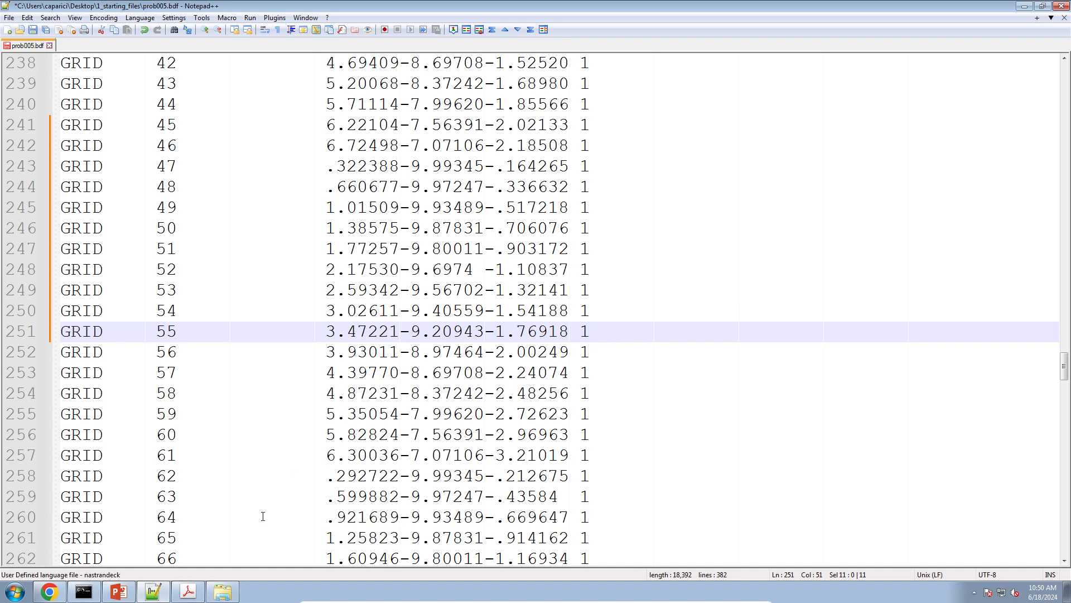
In the Viewer, reset the labels, fit the model, and display the displacement coordinate systems (DOFs) at the grid points
left_click(49, 592)
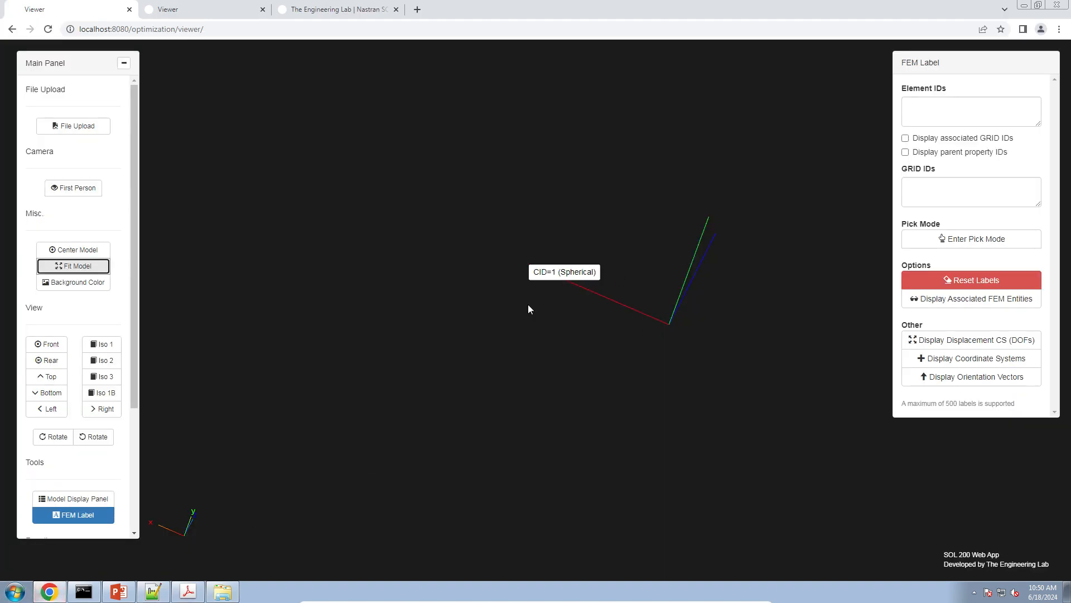
scroll(528, 303, "down", 5)
right_click_drag(533, 309, 687, 201)
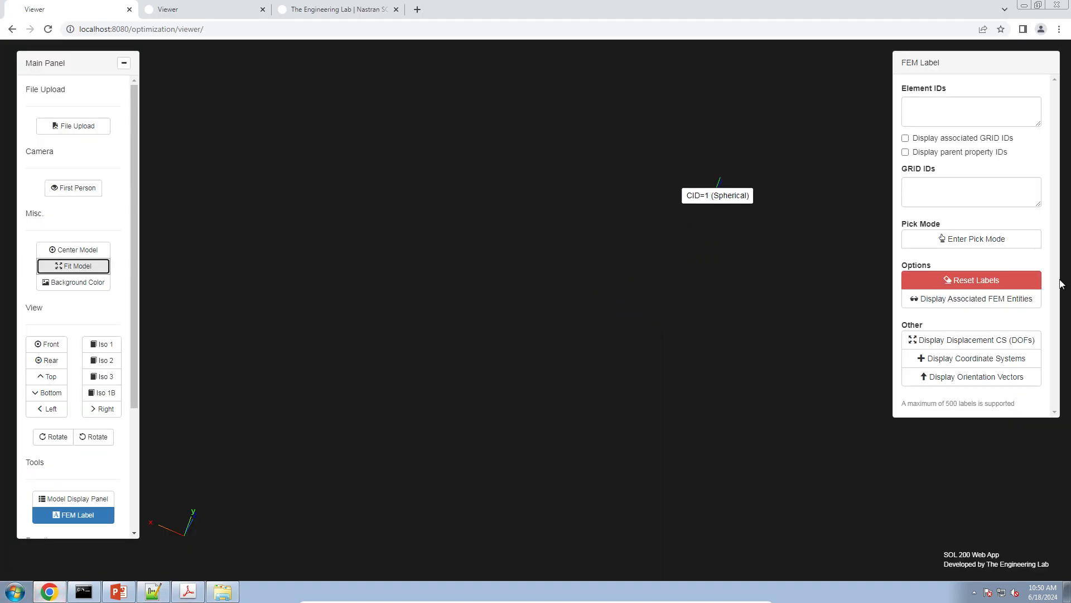
left_click(1016, 279)
left_click(61, 266)
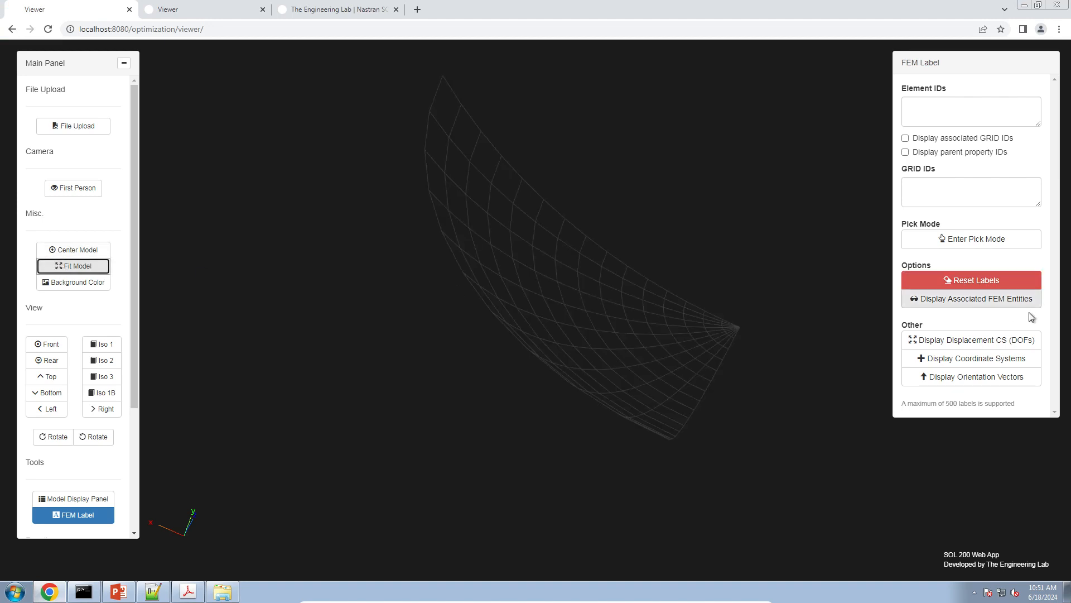
left_click(1027, 339)
Examine the orientation of the displacement axes at the shell's grid points up close from several angles
left_click_drag(601, 352, 535, 258)
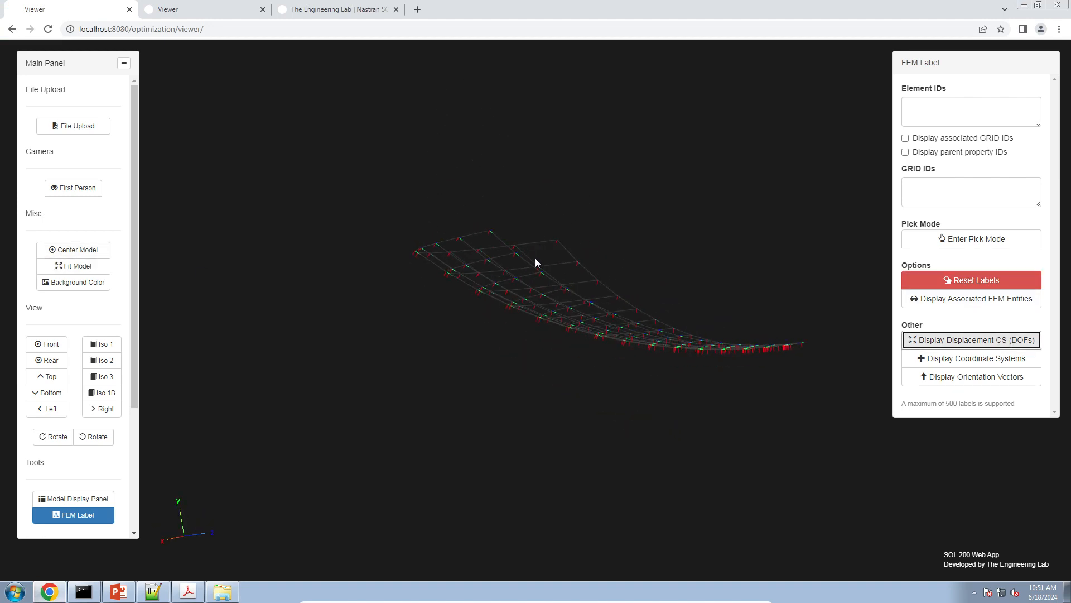
scroll(536, 262, "up", 8)
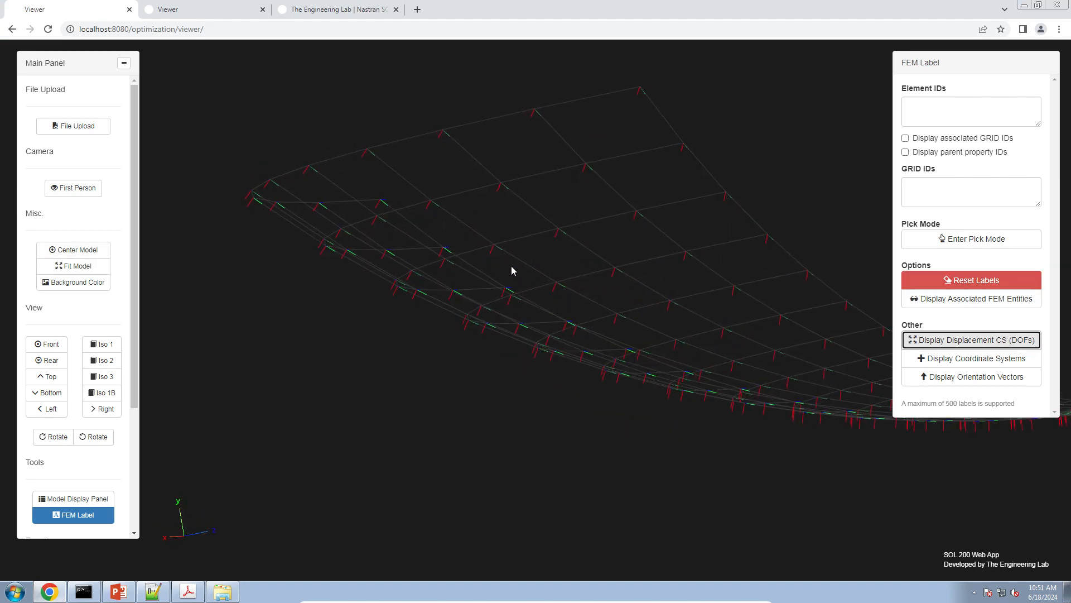
scroll(511, 271, "up", 6)
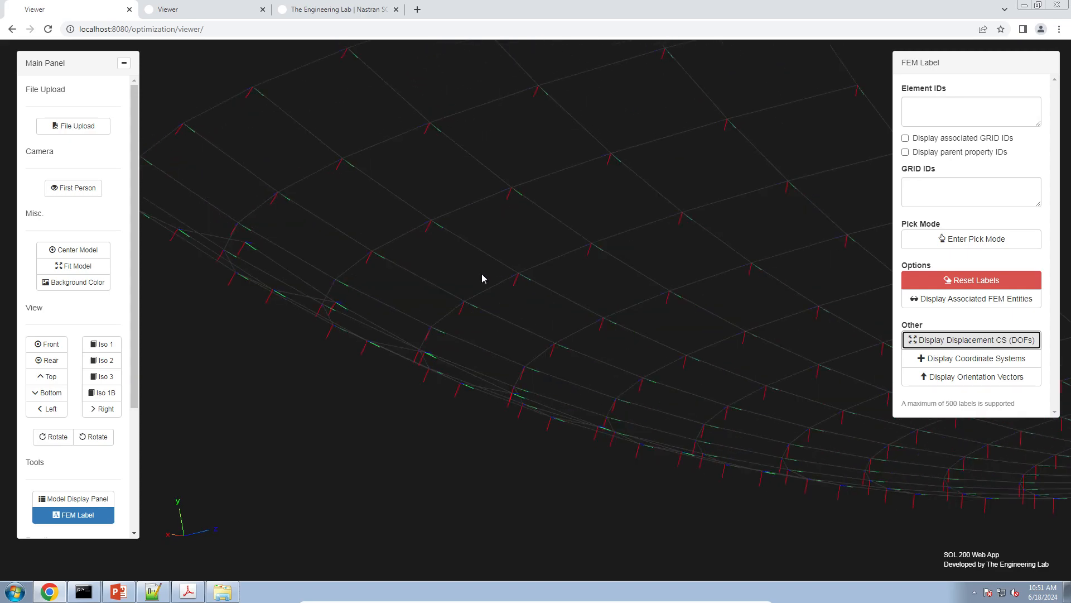
left_click_drag(483, 274, 633, 324)
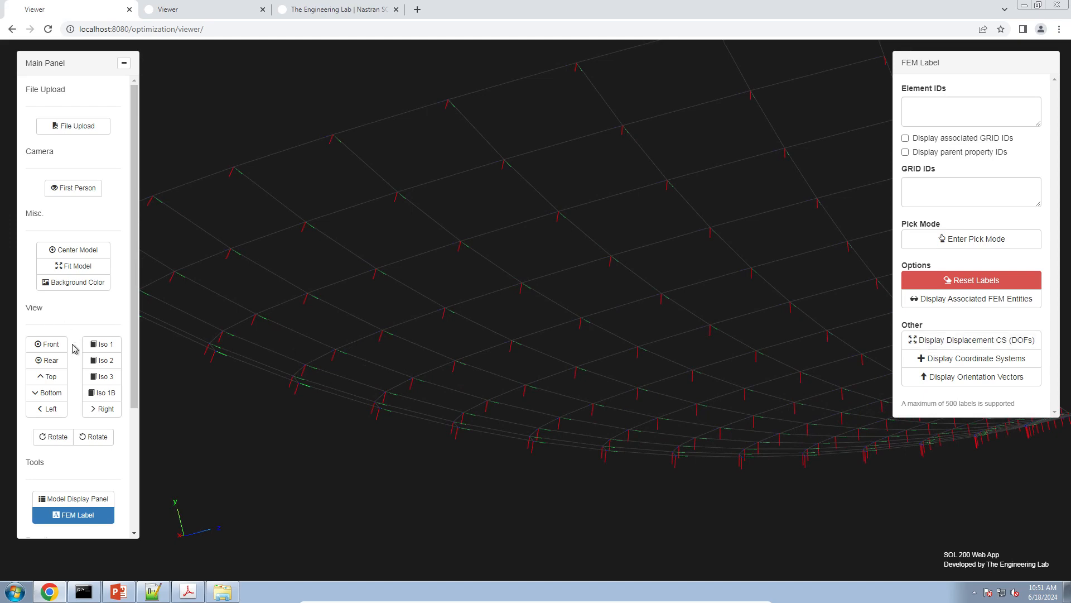
Return to prob005.bdf in Notepad++ and highlight the last value in the PSHELL entry on line 41
scroll(76, 348, "down", 3)
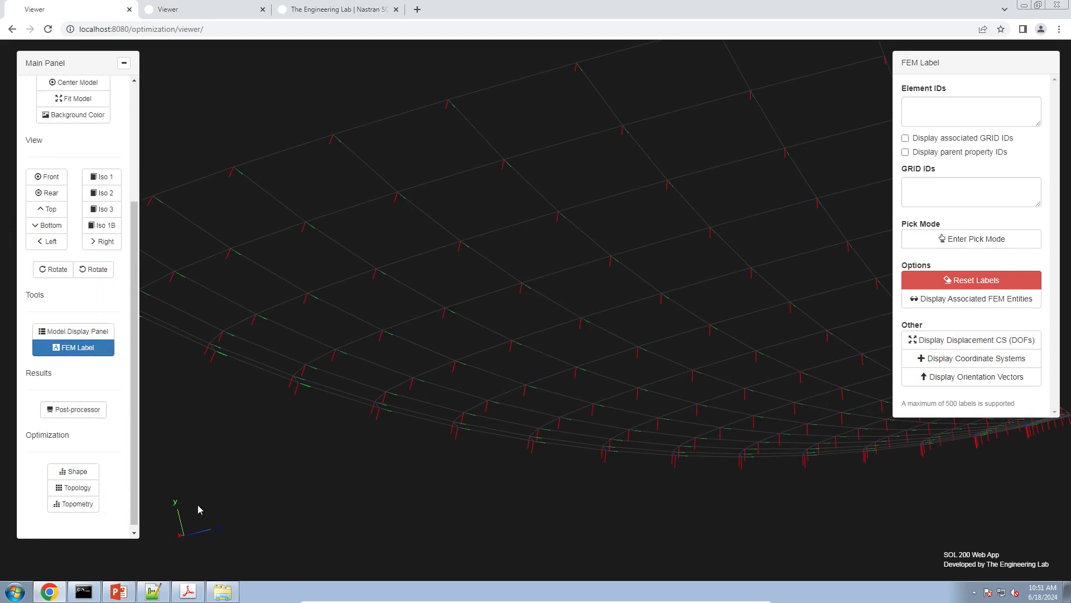
left_click(223, 591)
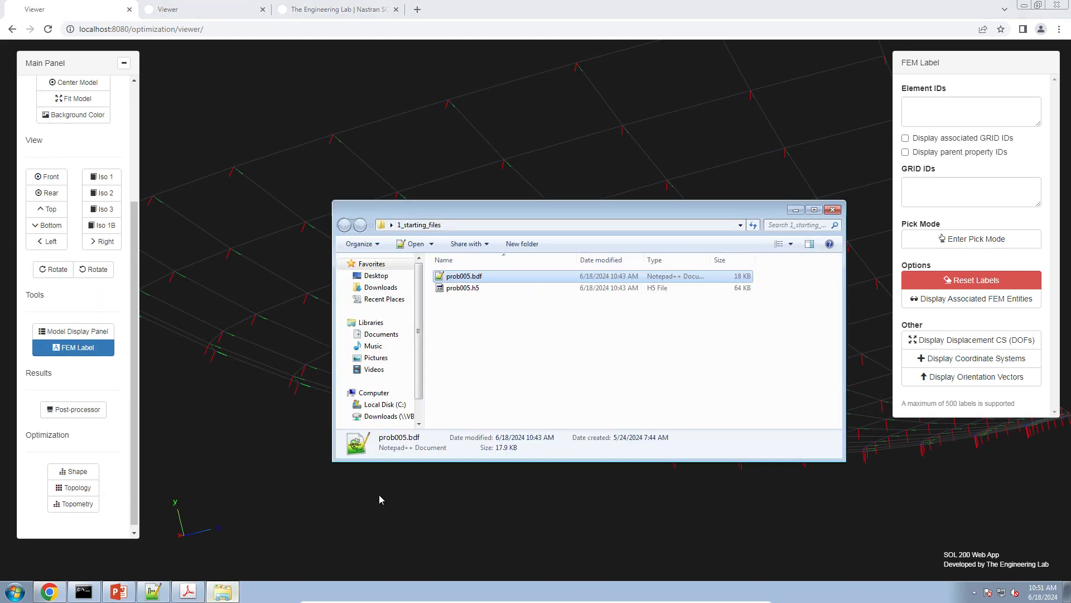
left_click(154, 592)
scroll(272, 248, "up", 20)
scroll(272, 248, "down", 11)
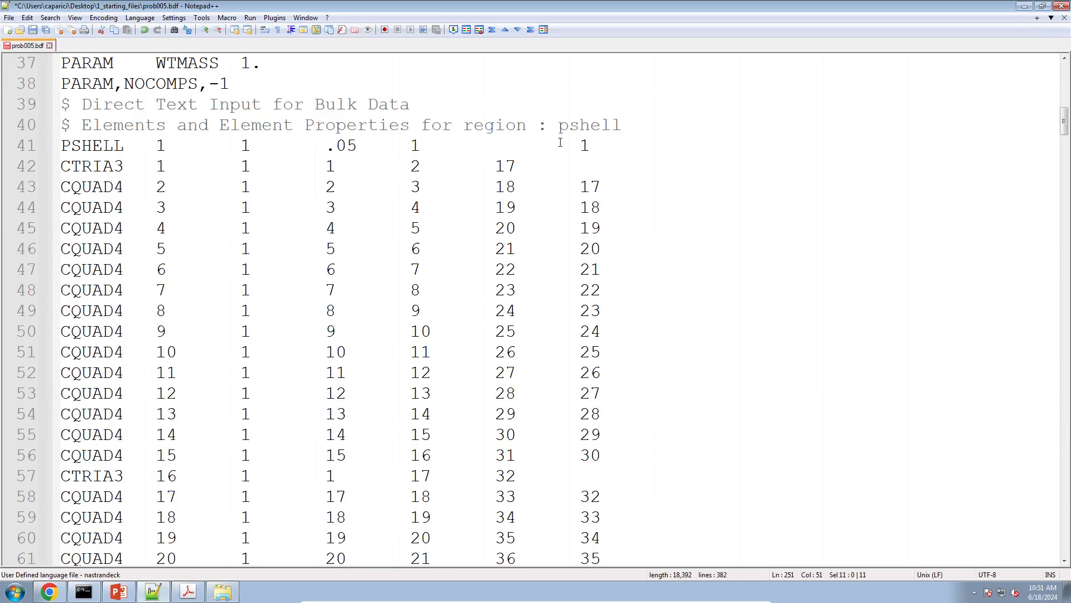
left_click_drag(560, 142, 587, 145)
double_click(590, 146)
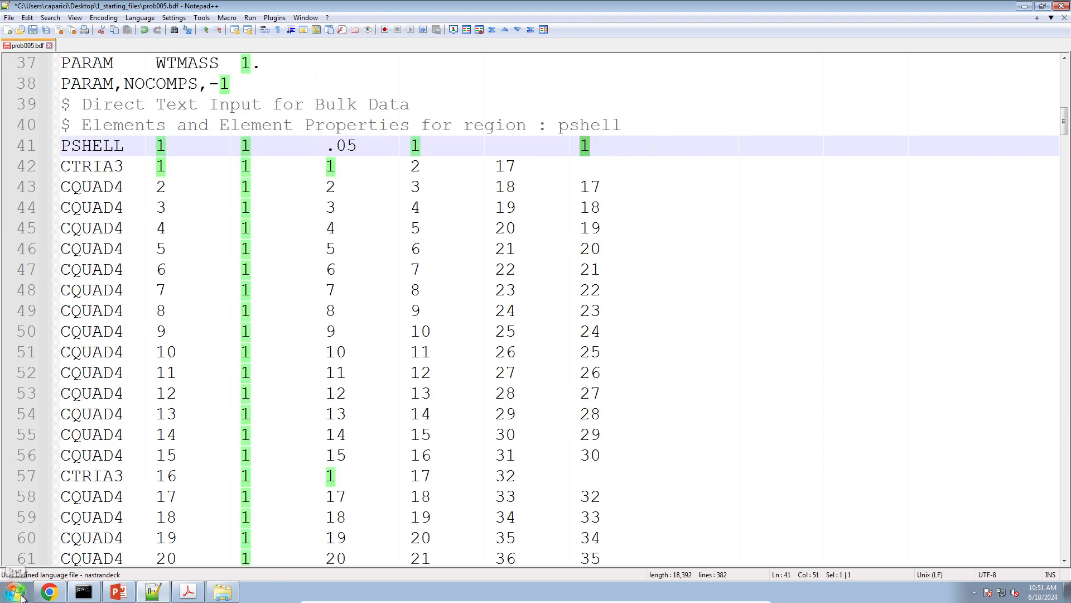
Switch to the Viewer and turn on the element display for the PSHELL property alongside its wireframe
left_click(49, 592)
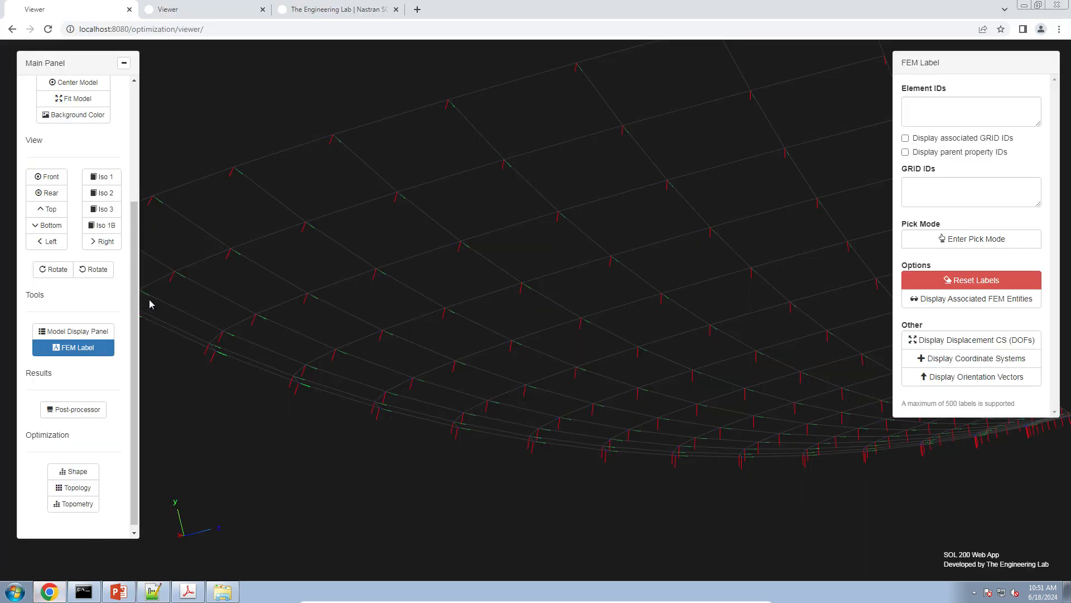
left_click(89, 412)
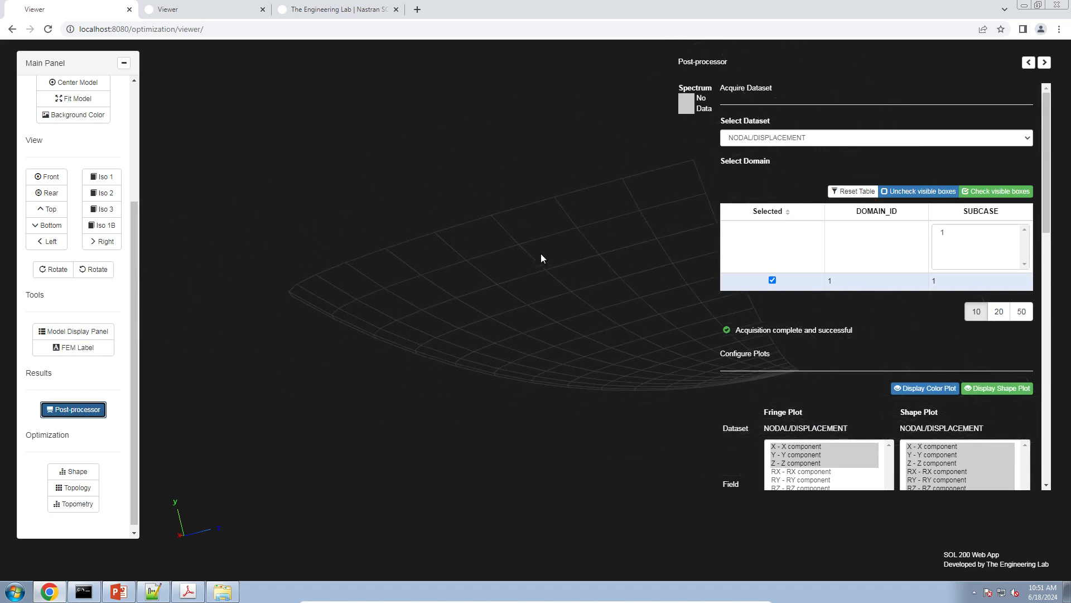
scroll(538, 262, "down", 5)
scroll(926, 367, "down", 3)
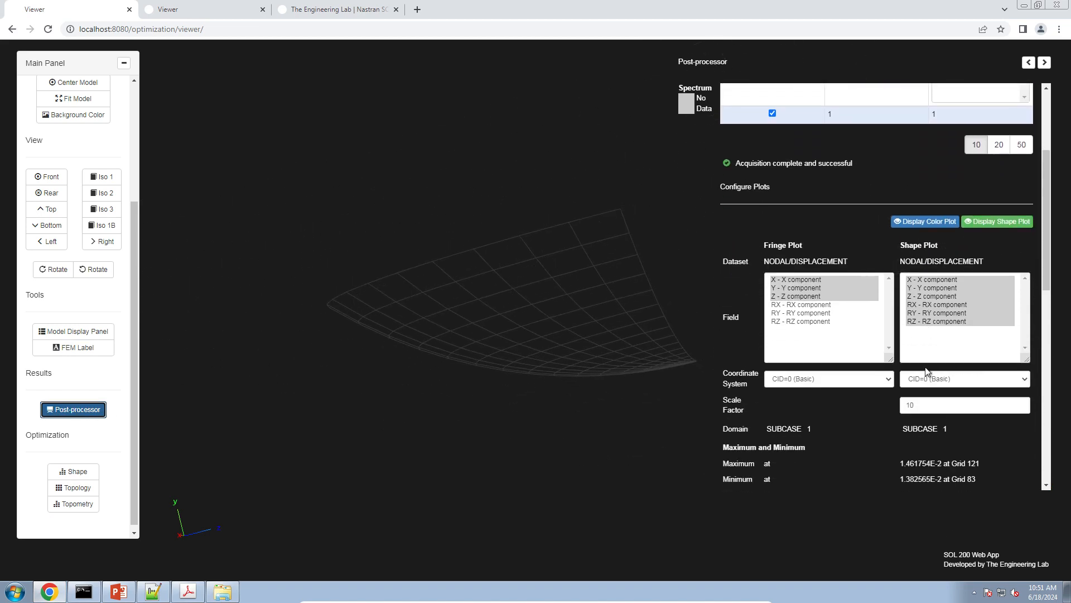
scroll(881, 374, "up", 1)
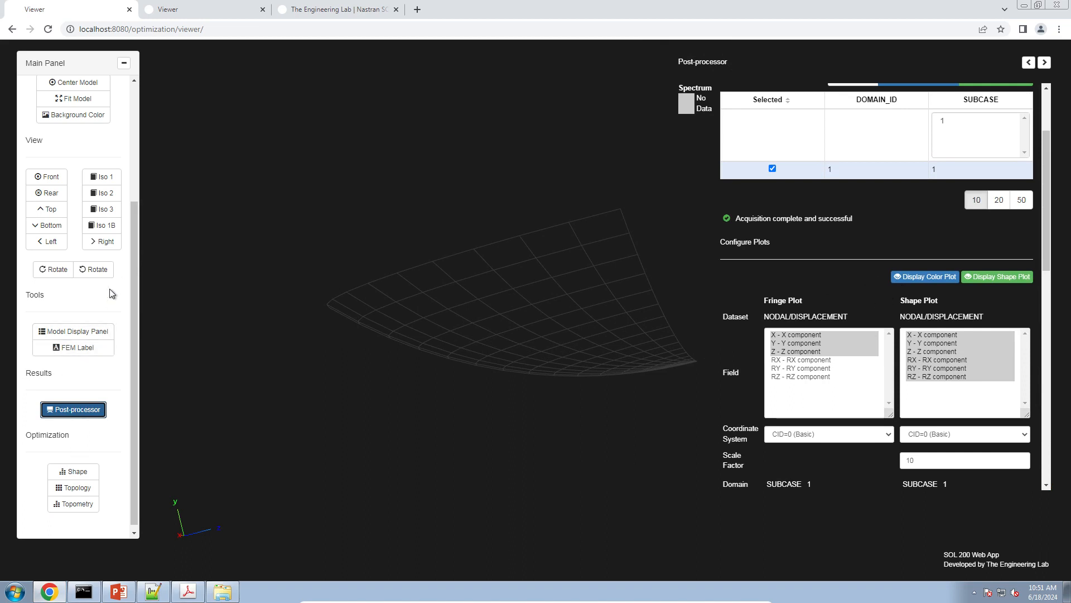
left_click(98, 331)
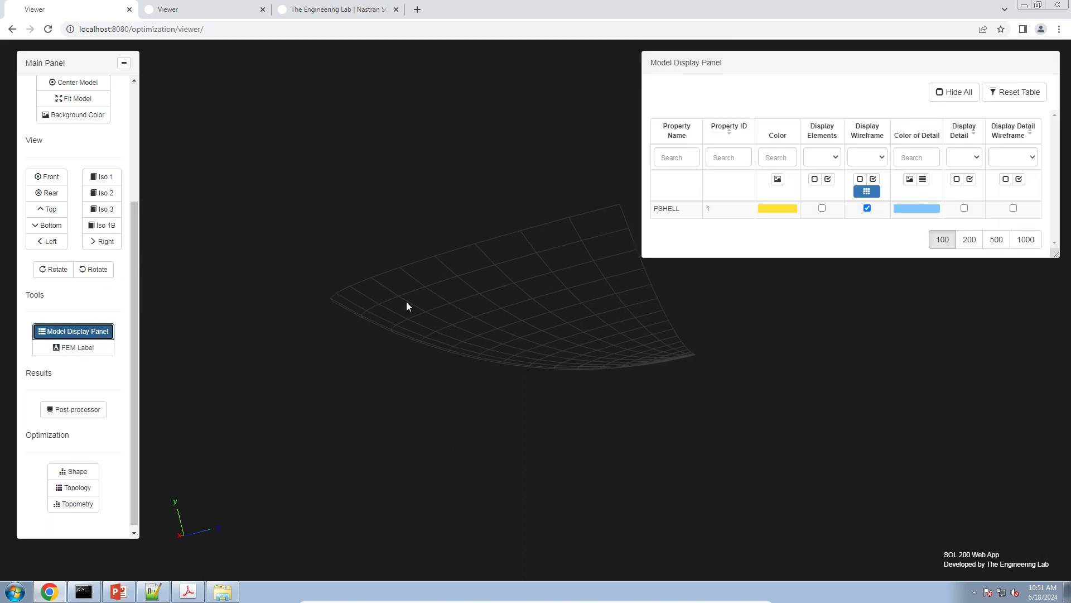
left_click(822, 208)
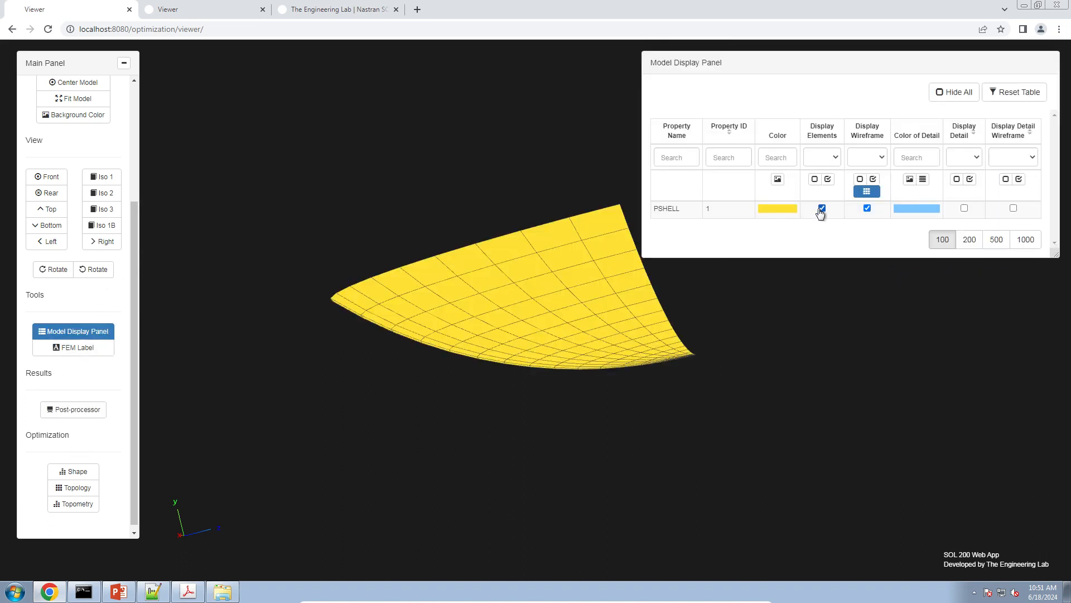
left_click(72, 332)
Bring up the post-processor's displacement results on the shell and limit the fringe plot to the X component
left_click(78, 409)
left_click_drag(558, 362, 413, 391)
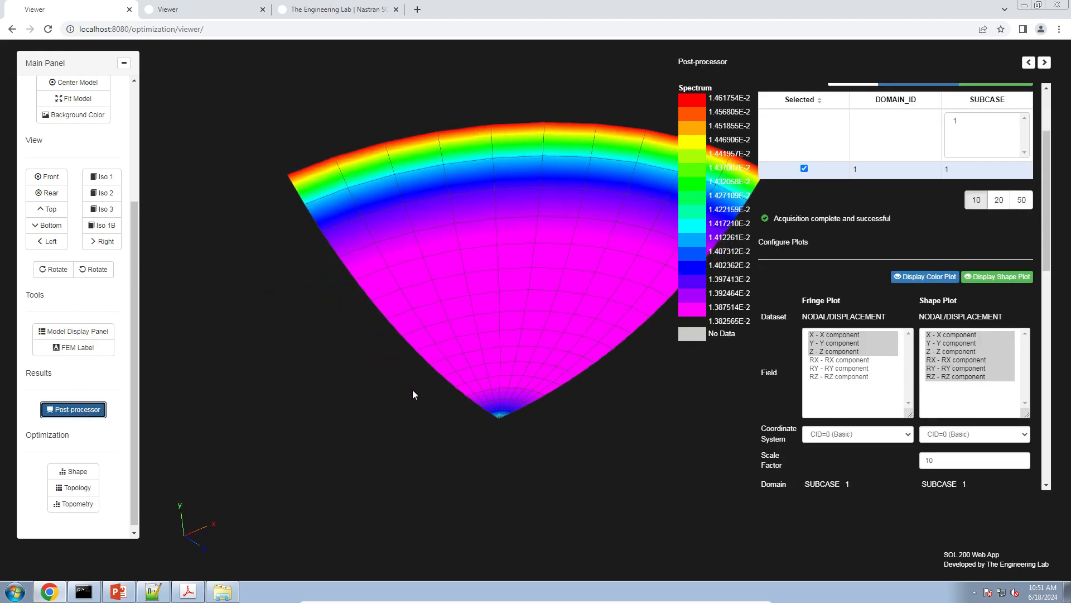
right_click_drag(460, 363, 406, 412)
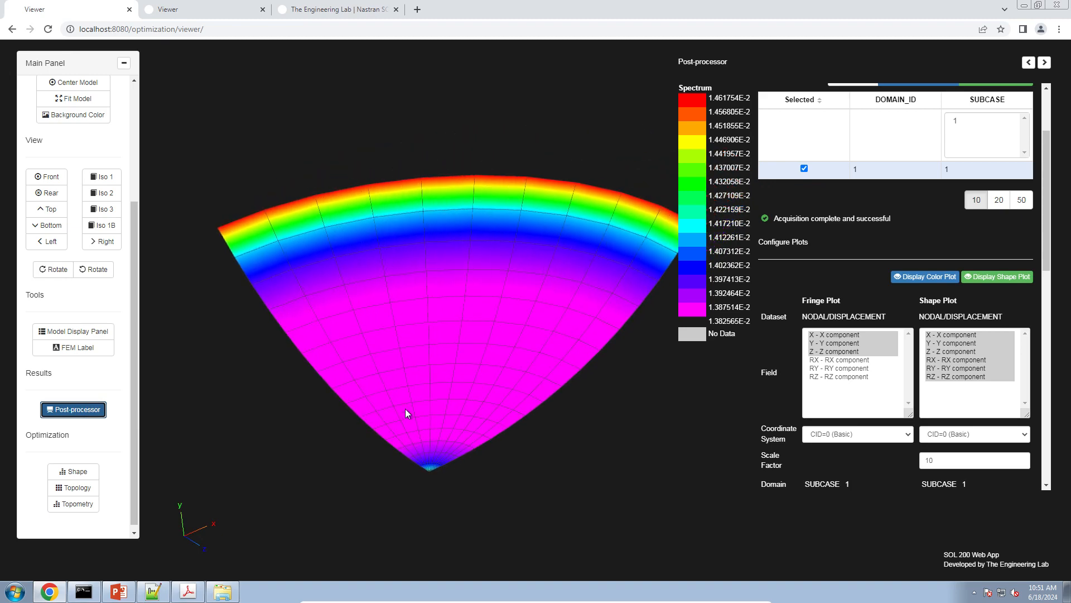
left_click(823, 335)
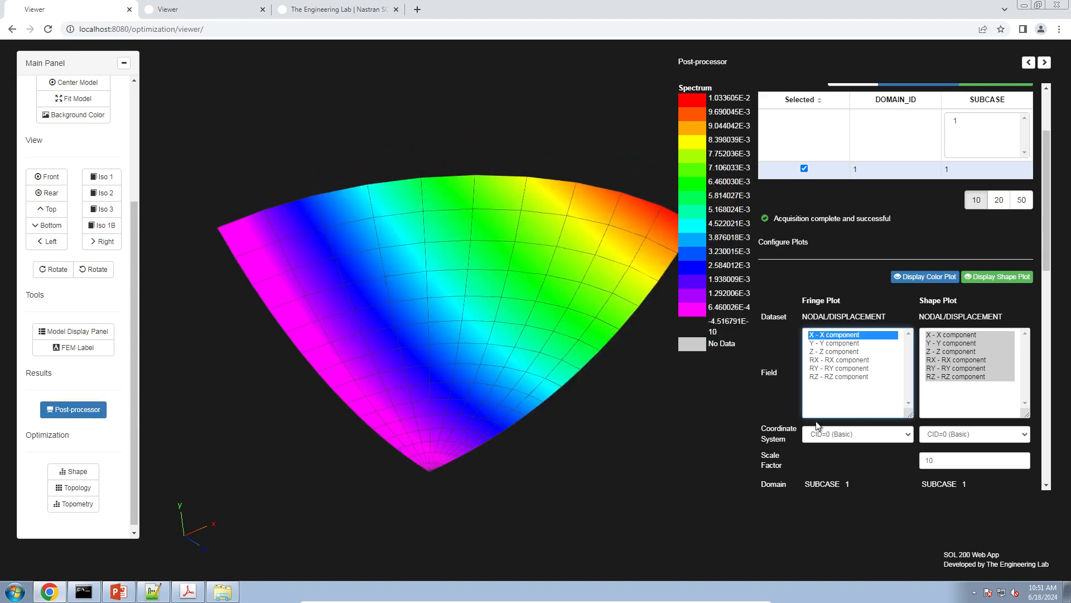
Set the fringe plot's coordinate system to CID=1 (CORD2S)
left_click(817, 435)
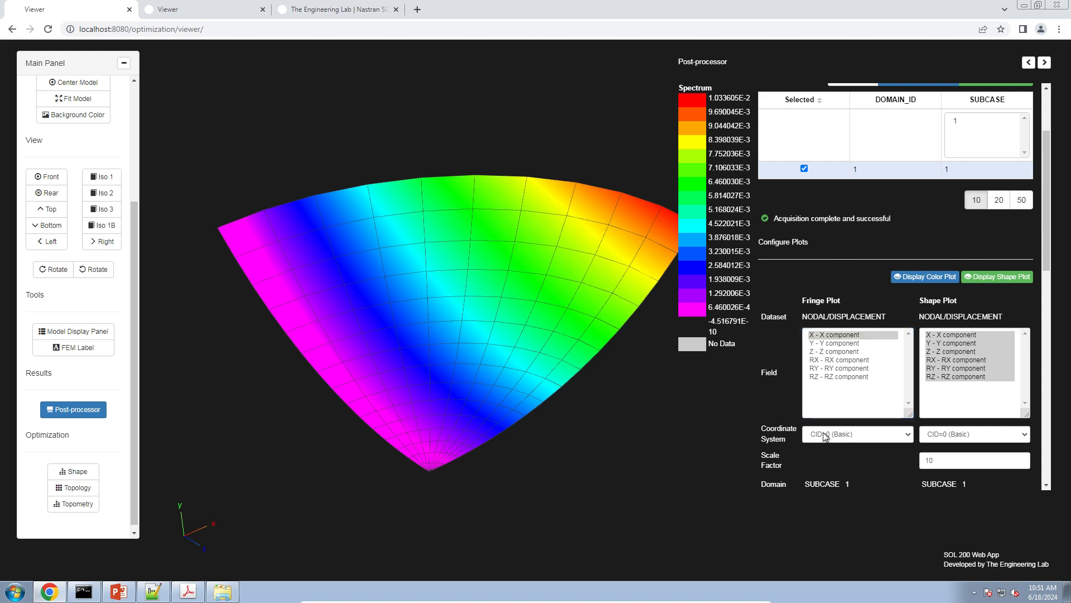
left_click(824, 435)
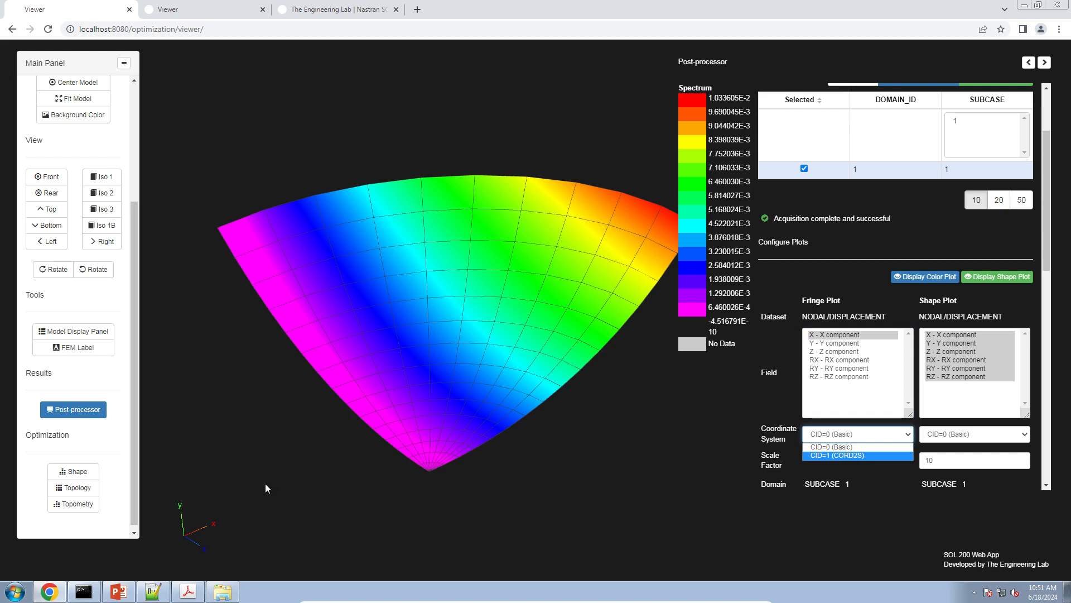
left_click(207, 517)
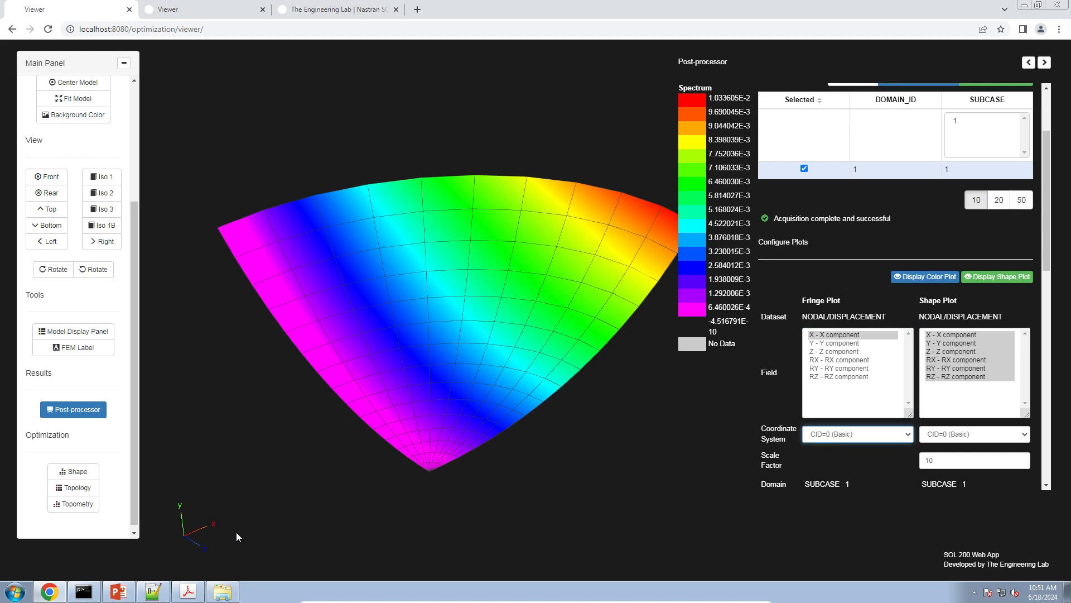
left_click(835, 435)
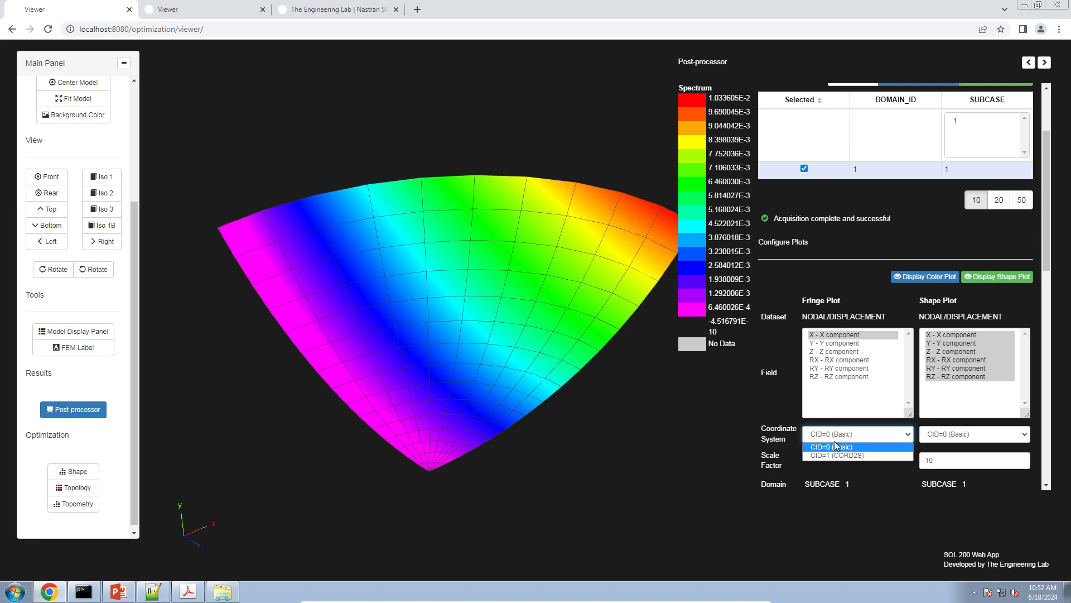
left_click(837, 455)
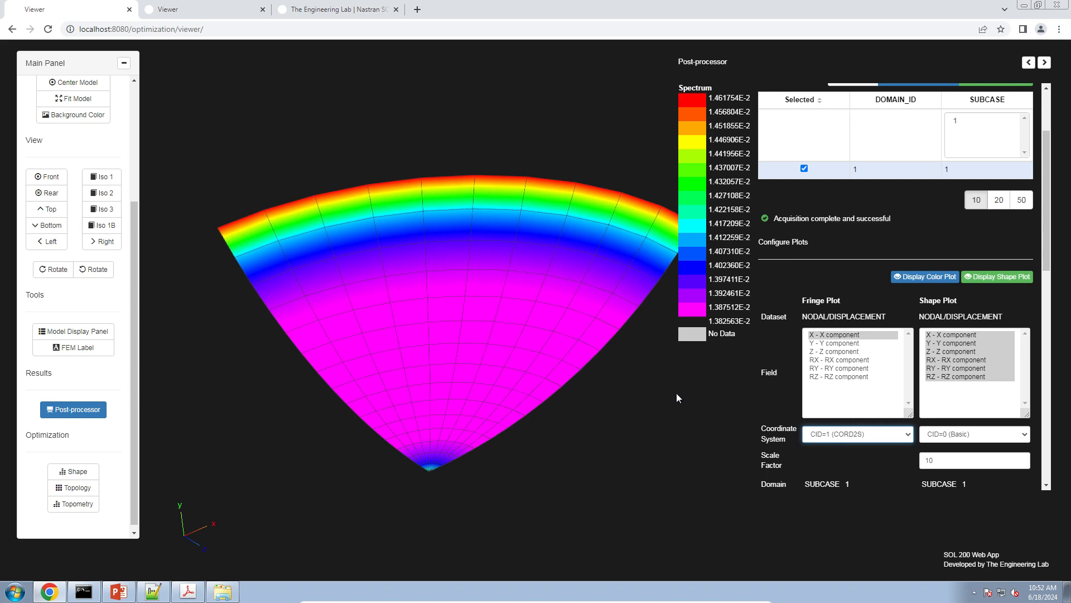
Compare the Y component fringe and the combined Y and Z fringe with the X component fringe on the shell
left_click(607, 400)
mouse_move(572, 367)
left_mouse_down()
mouse_move(564, 363)
mouse_move(651, 373)
mouse_move(574, 383)
left_mouse_up()
right_click_drag(574, 379, 573, 383)
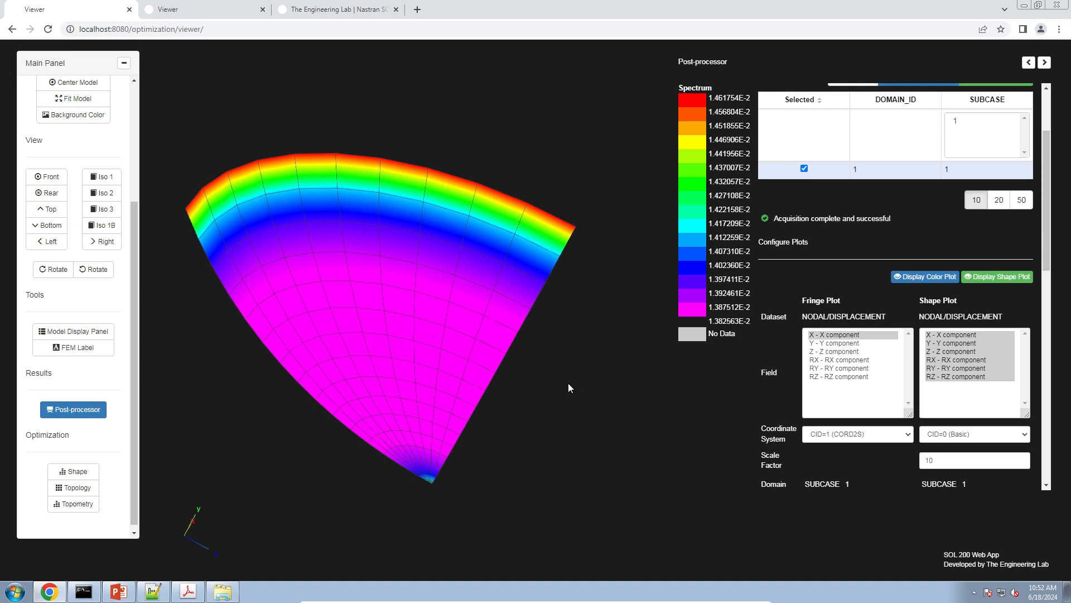
left_click(817, 342)
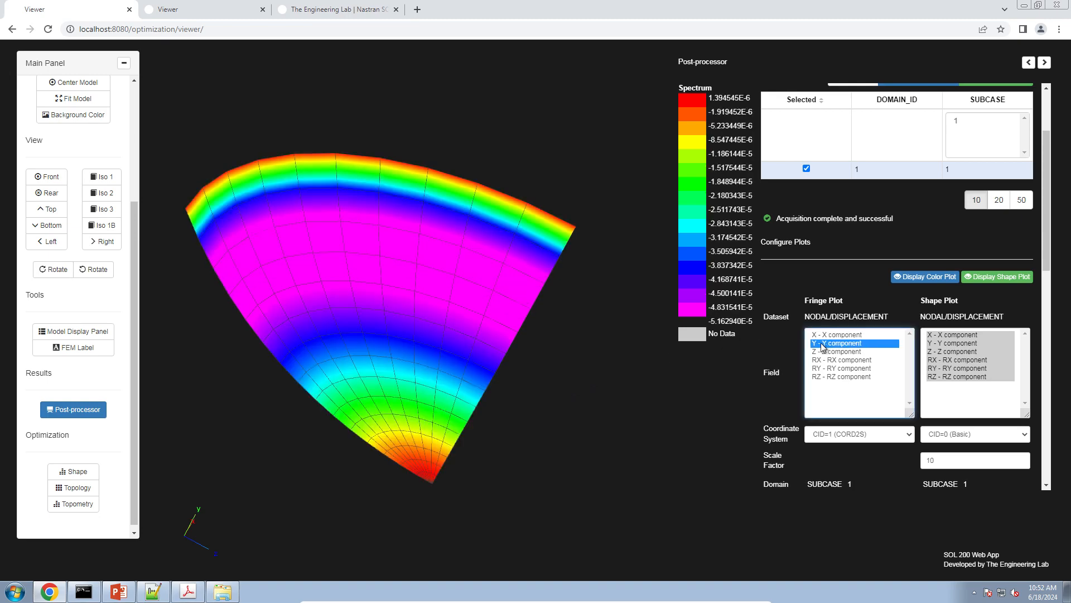
left_click(824, 352, "ctrl")
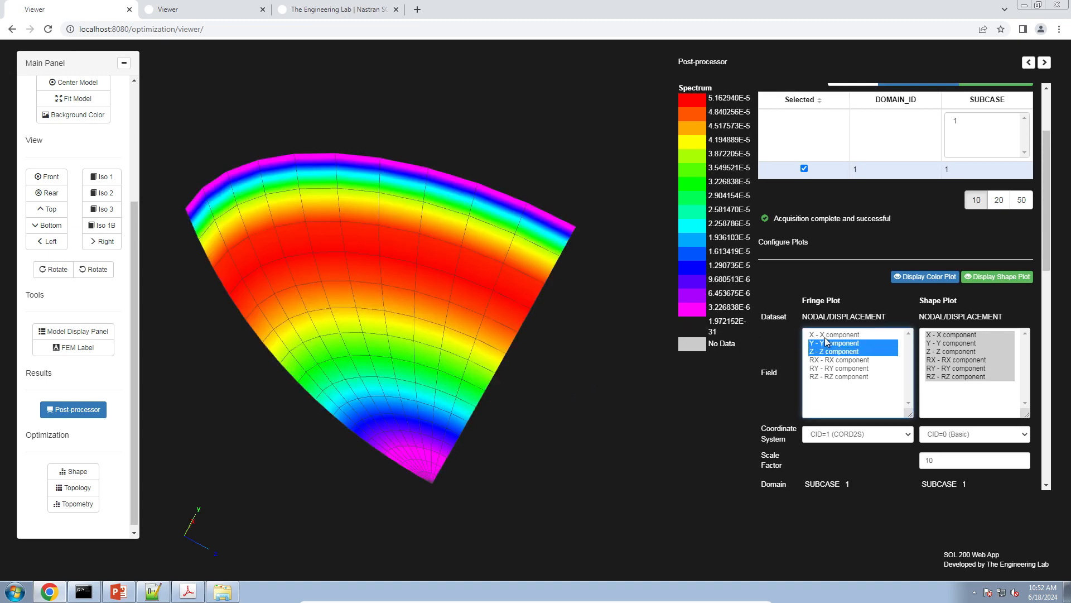
left_click(828, 335)
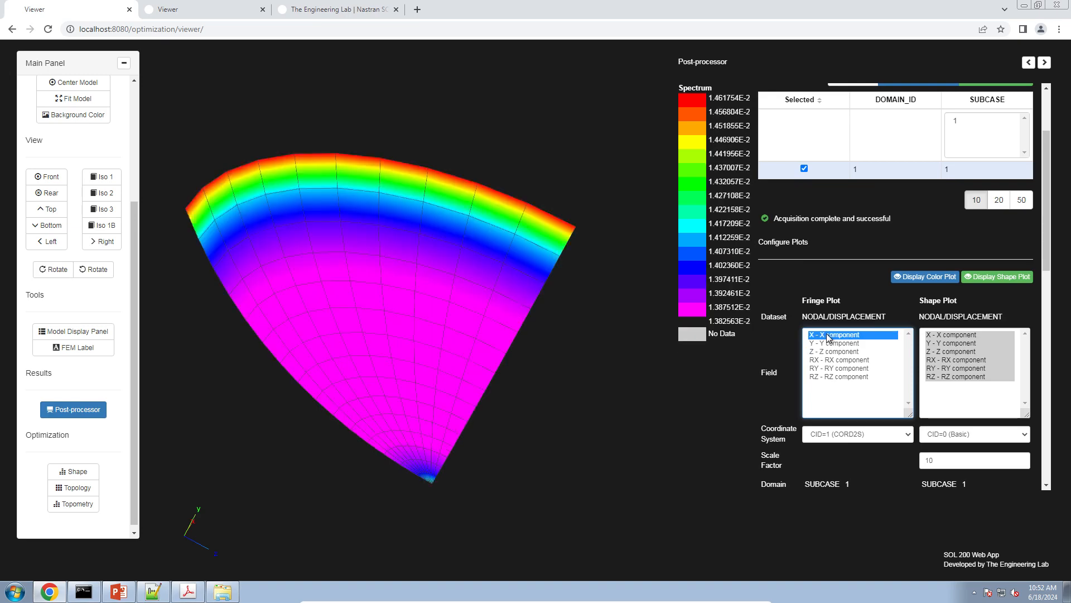
left_click_drag(510, 346, 451, 376)
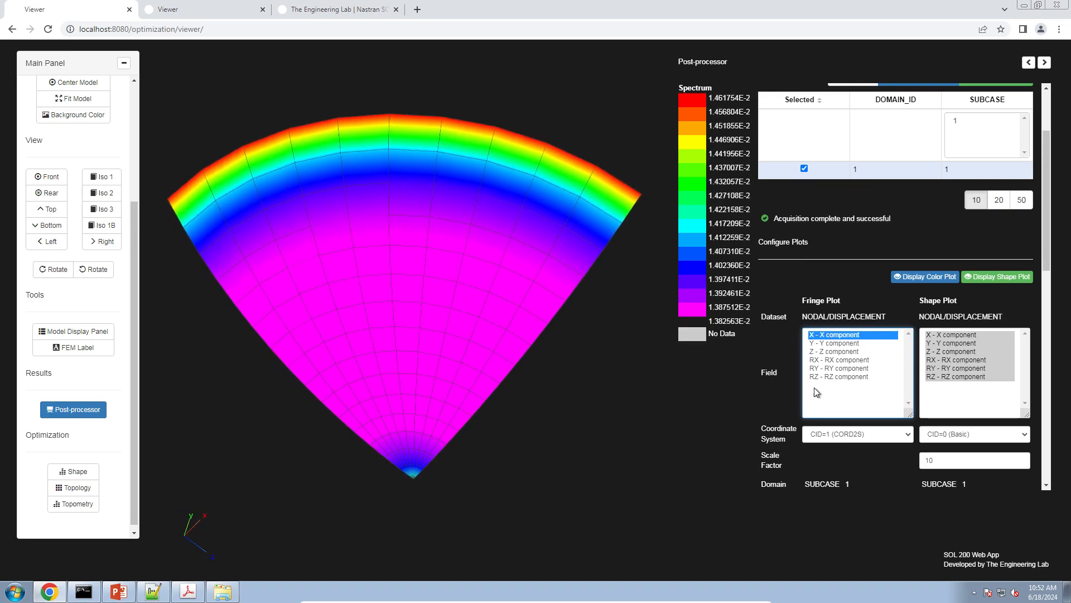
Set the shape plot to the X component in CID=1 (CORD2S) and toggle the deformed shape in a side view
left_click(955, 434)
left_click(958, 455)
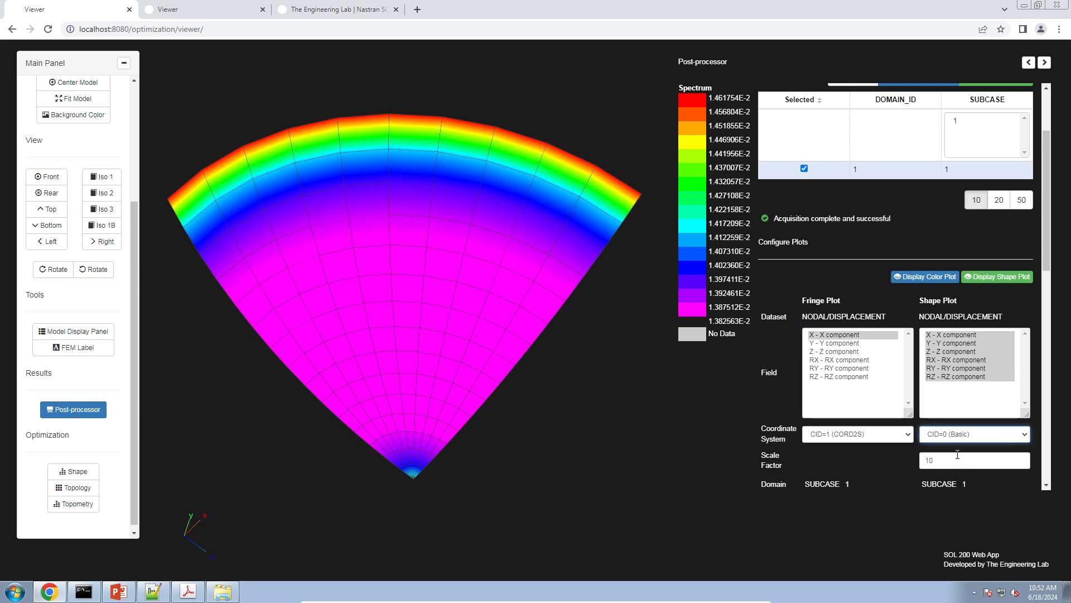
key("Down")
left_click(943, 335)
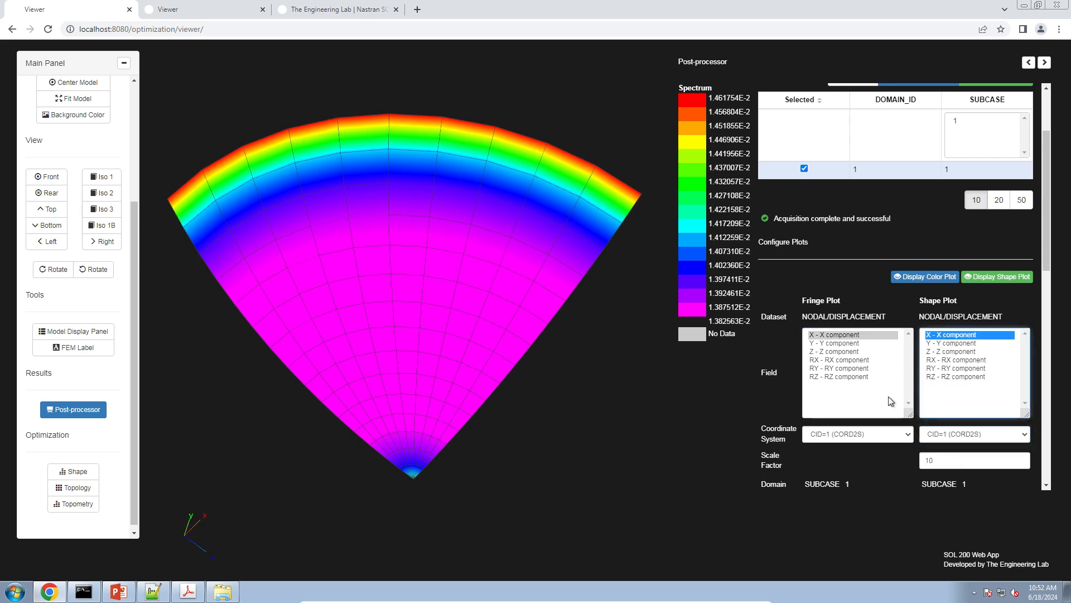
left_click_drag(569, 456, 506, 354)
right_click_drag(506, 354, 361, 323)
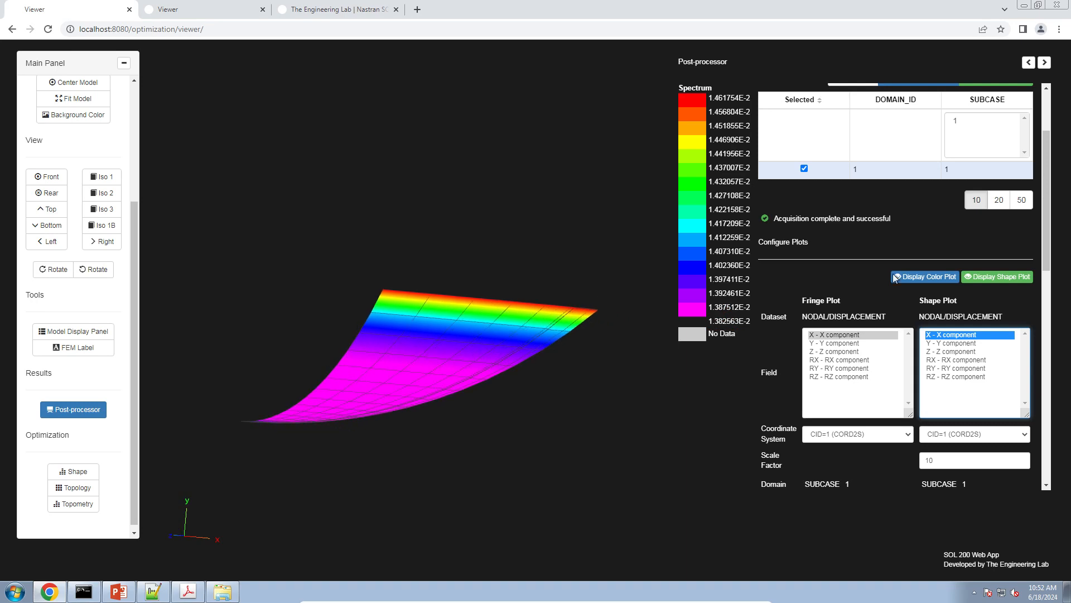
left_click(1016, 276)
left_click(1015, 276)
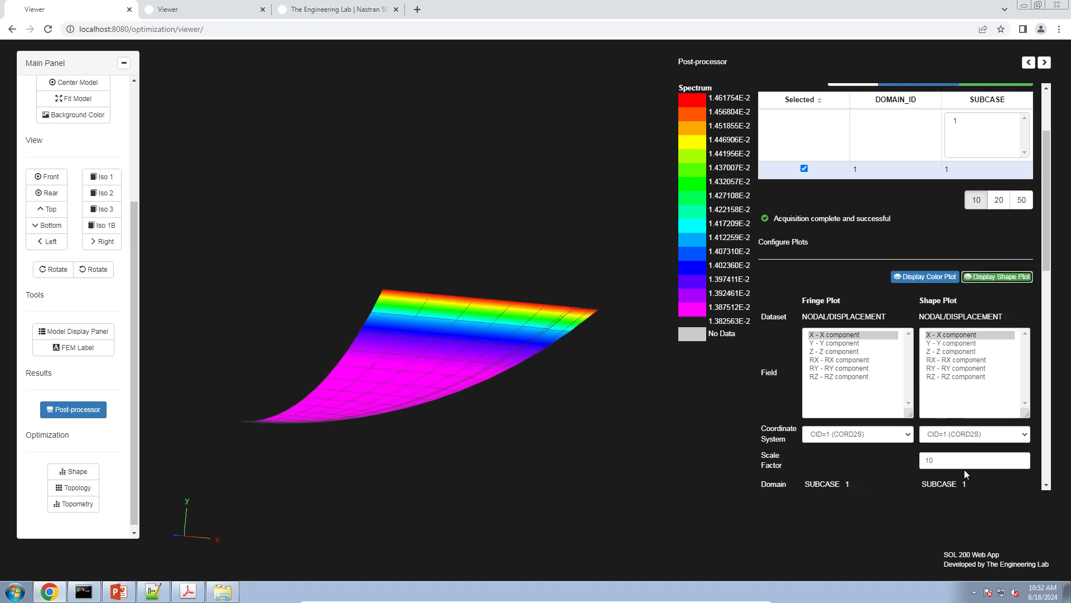
Set the shape plot's scale factor to 100 and toggle the deformed shape to compare it with the undeformed shell
left_click(966, 460)
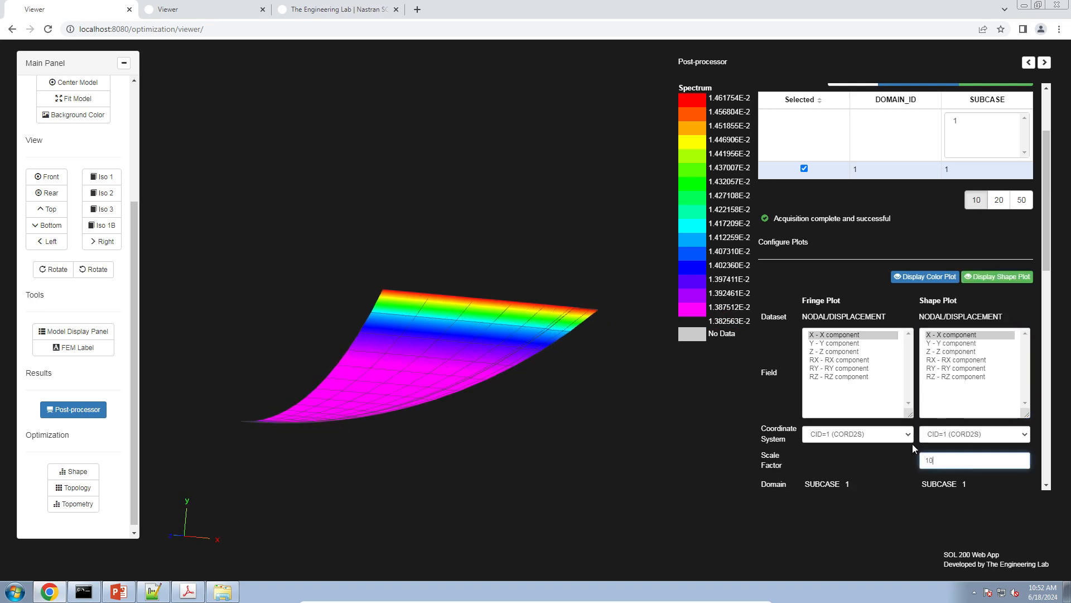
type("0")
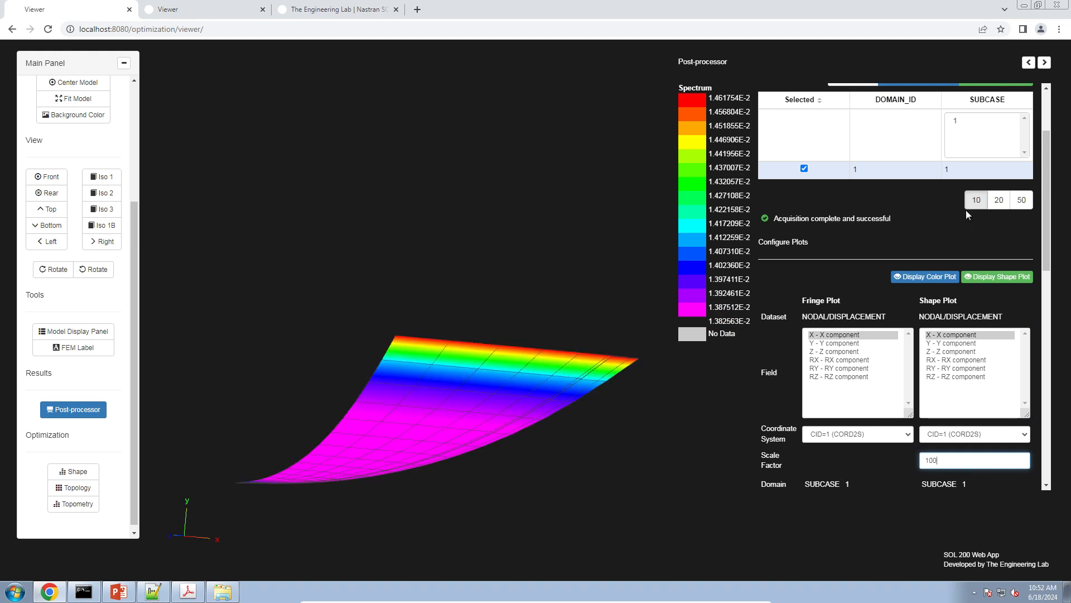
left_click(986, 280)
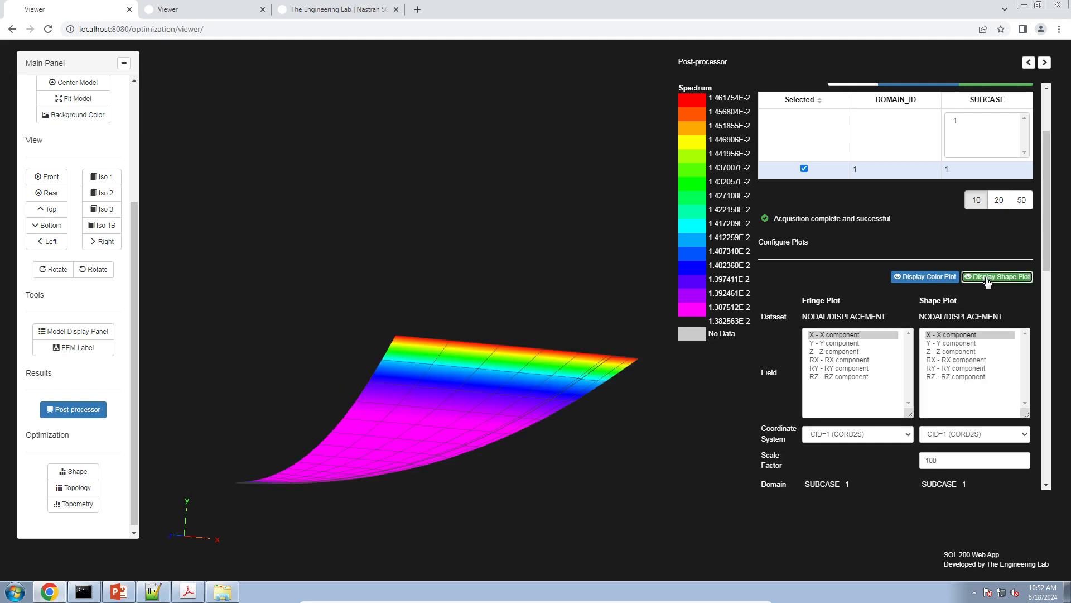
left_click(988, 283)
left_click(989, 283)
left_click(986, 280)
left_click(986, 280)
Acquire the ELEMENTAL/STRESS/QUAD_CN dataset for subcase 1
scroll(781, 300, "up", 2)
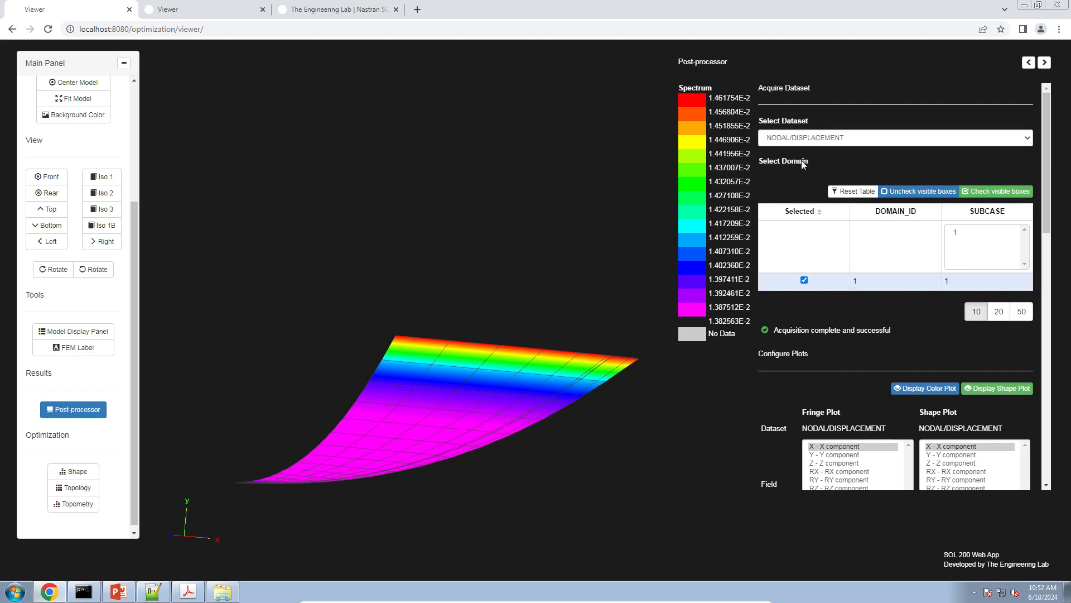
left_click(814, 140)
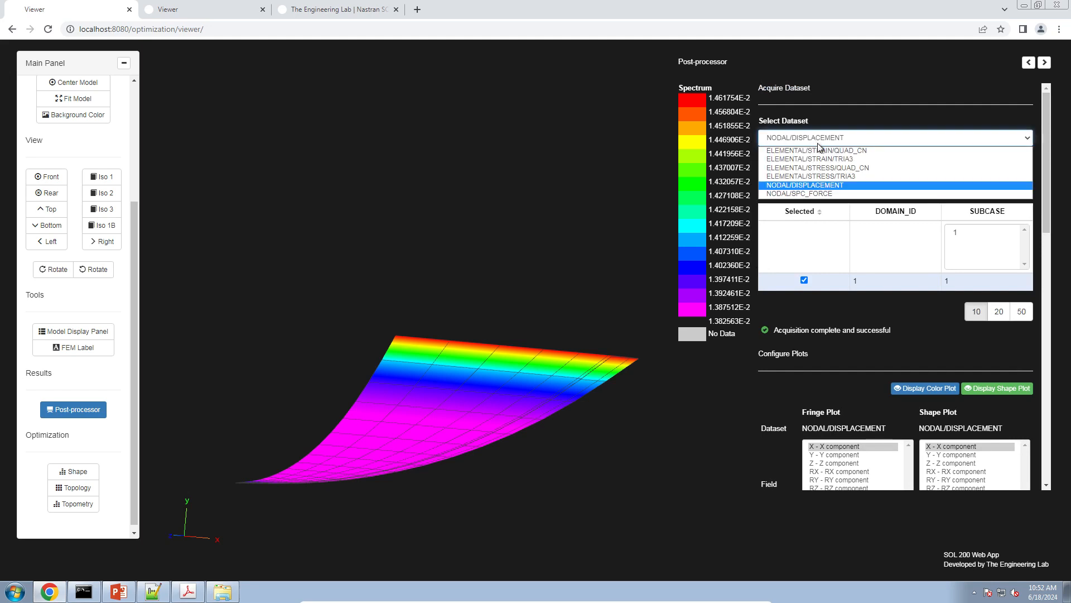
left_click(831, 170)
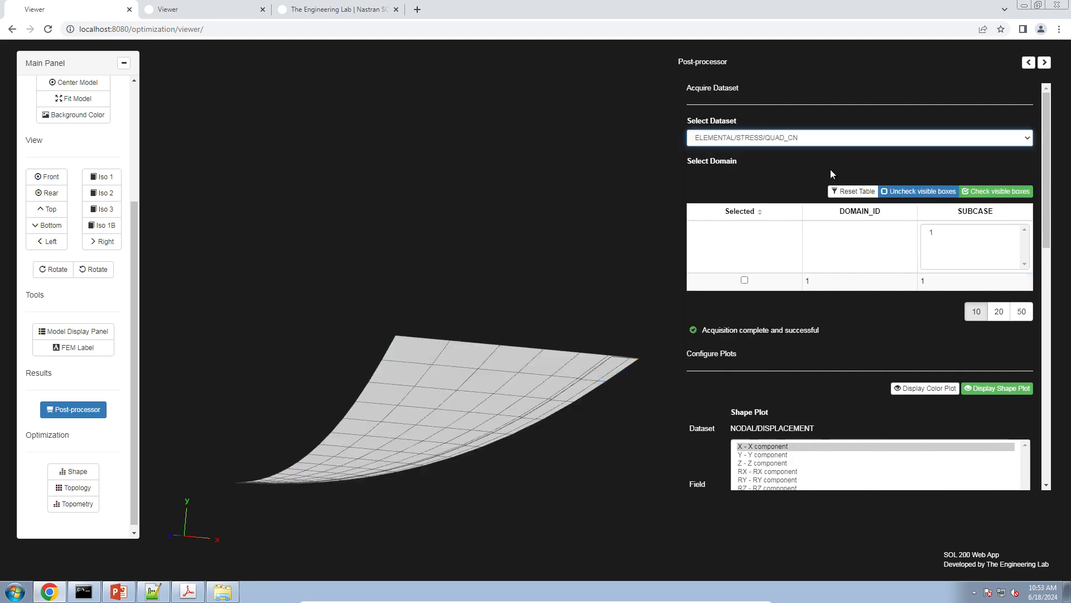
left_click(745, 280)
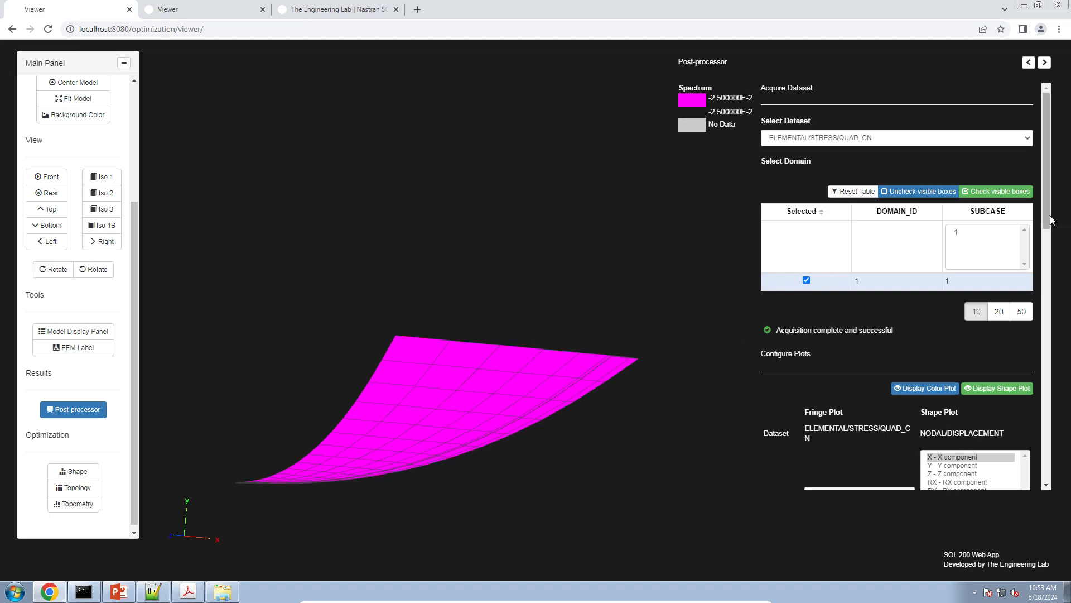
Plot the stress field X1 - Normal in x at Z1 (Bottom) with the location set to CORNER
scroll(1059, 283, "down", 3)
scroll(1059, 283, "down", 2)
left_click(848, 202)
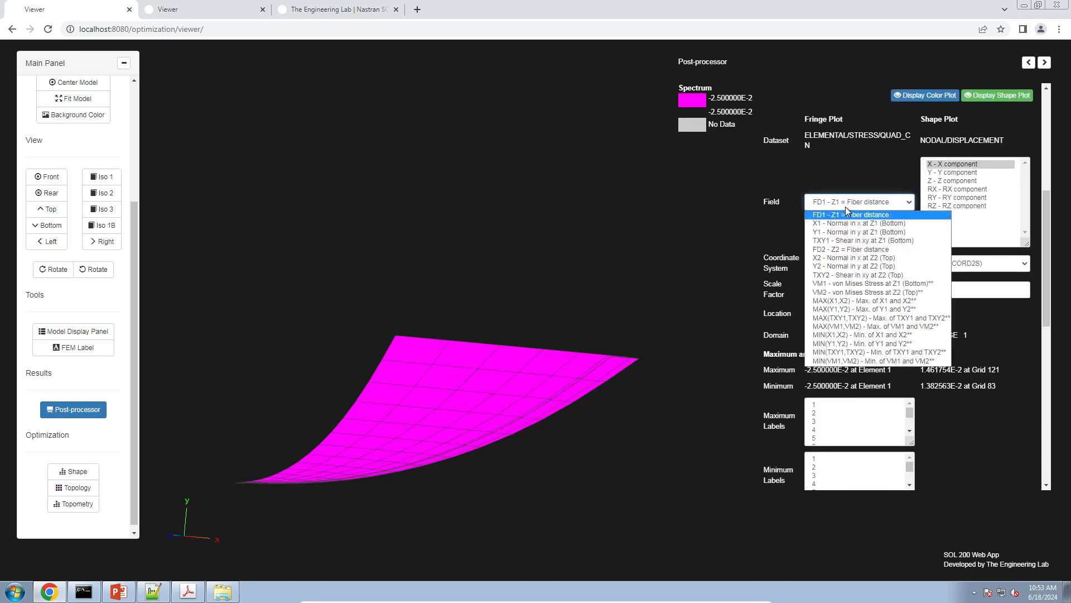
left_click(847, 223)
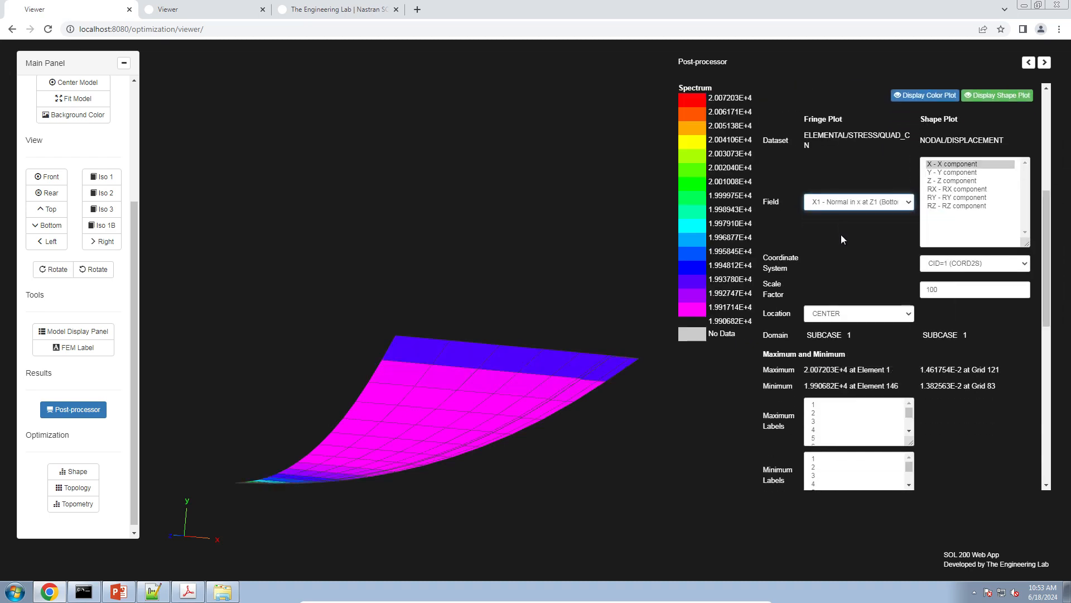
left_click(829, 314)
left_click(829, 328)
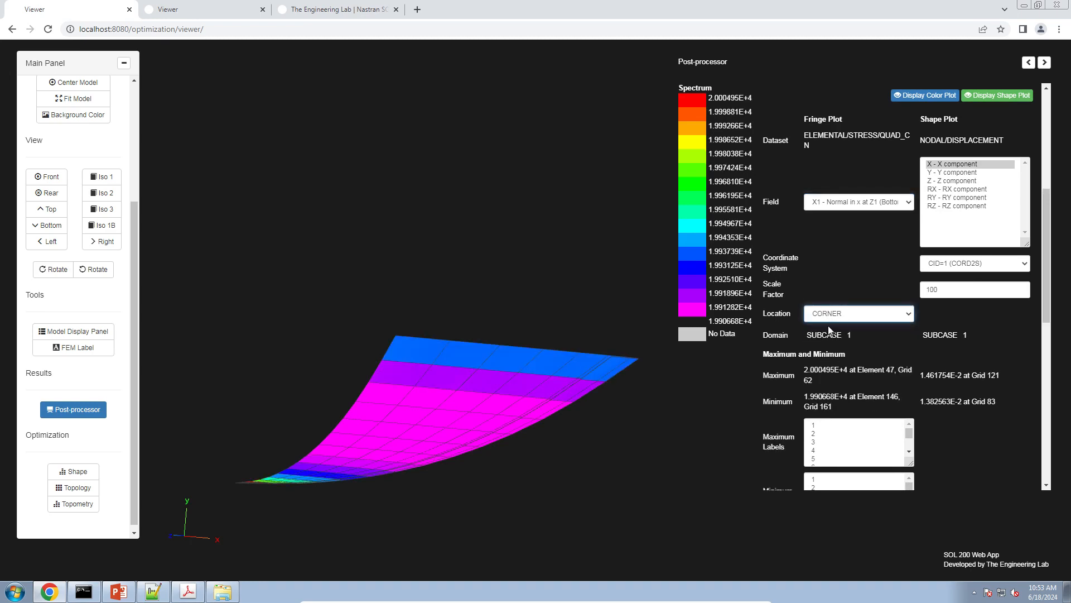
Turn off the shape plot so that only the stress fringe is drawn on the undeformed shell
left_click(848, 289)
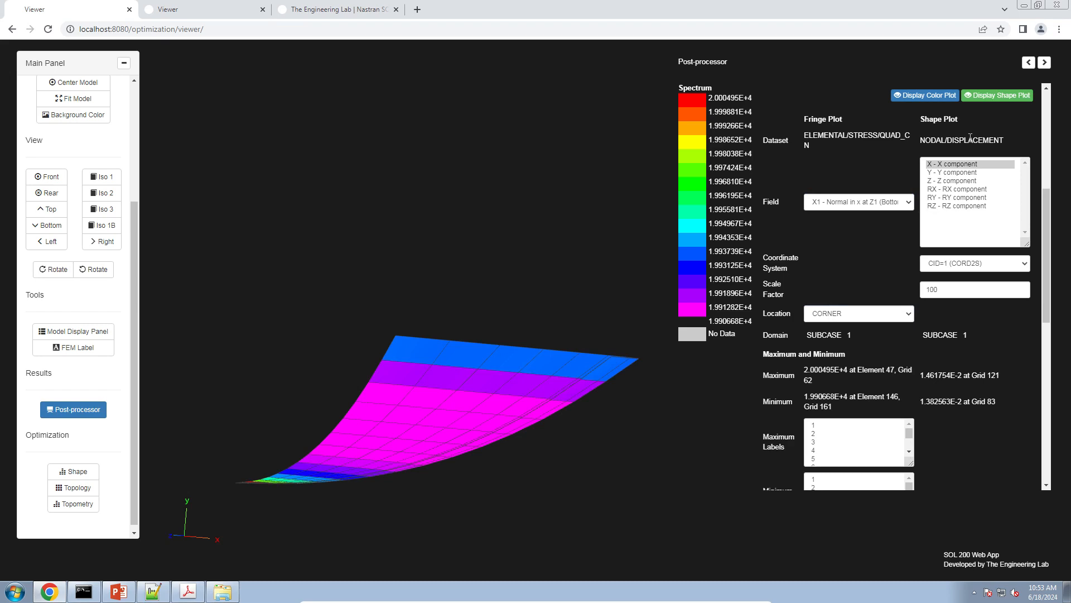
left_click(1000, 97)
left_click(875, 267)
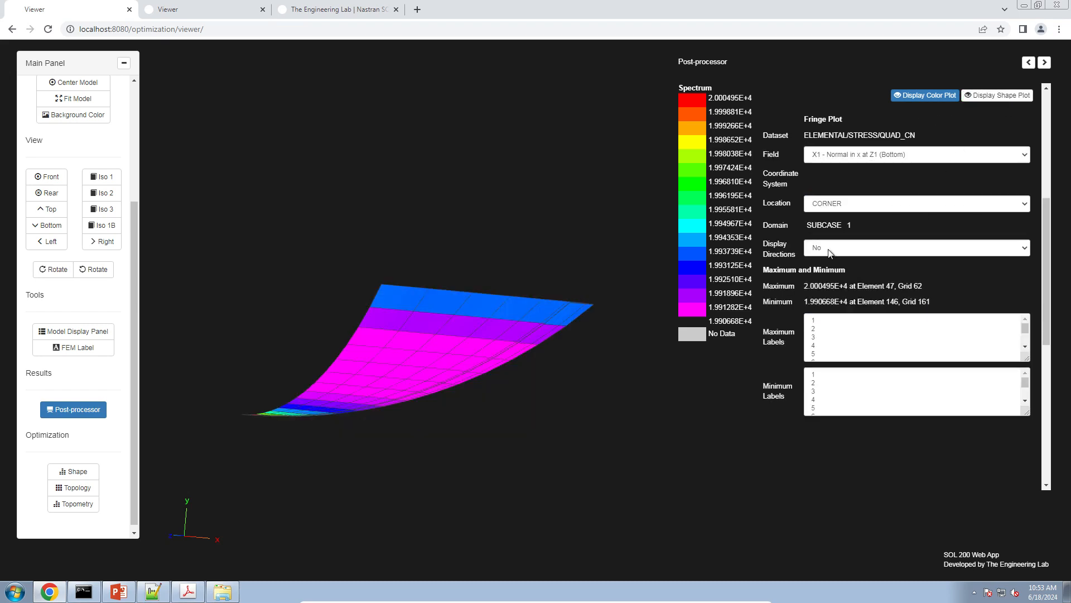
Turn on the direction display for the stress fringe and examine the element axes near the shell's outer edge
left_click(828, 248)
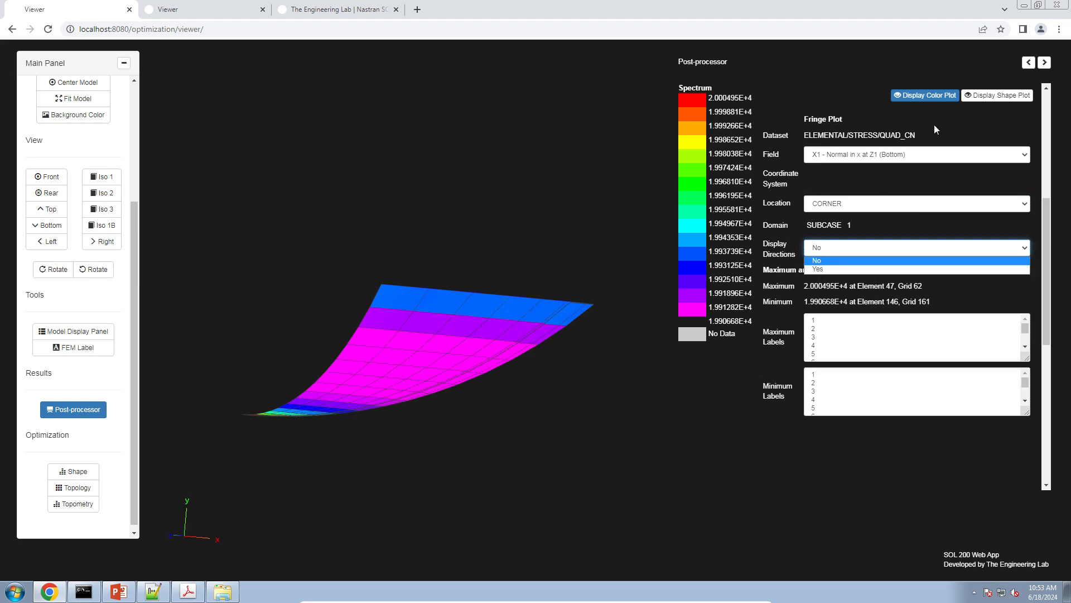
left_click(824, 271)
left_click_drag(419, 397, 442, 418)
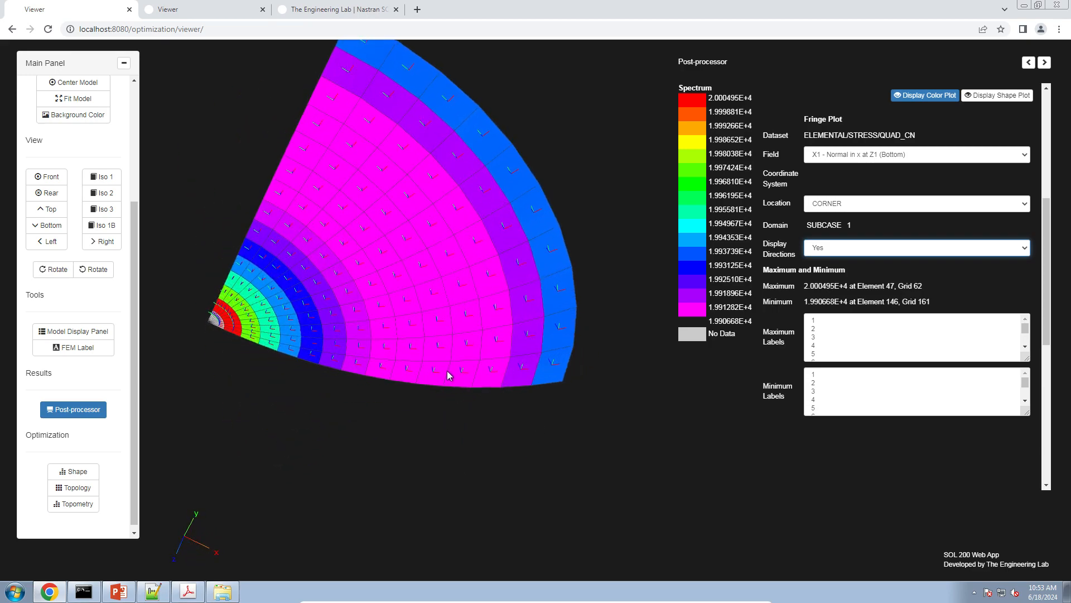
scroll(449, 372, "up", 3)
scroll(452, 369, "up", 3)
scroll(440, 385, "up", 4)
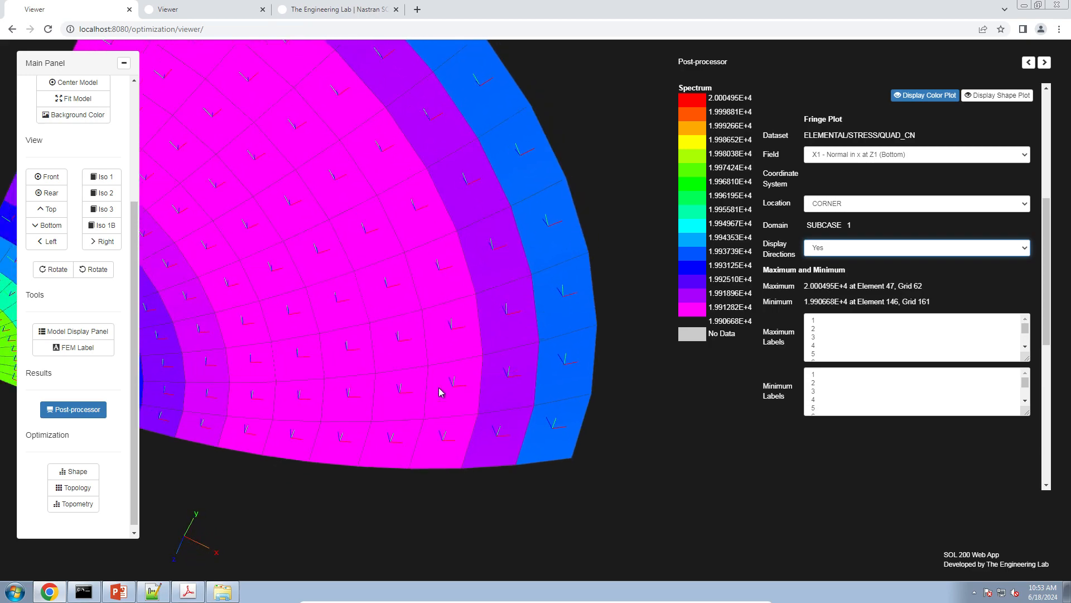
scroll(440, 387, "up", 4)
left_click_drag(440, 381, 474, 420)
right_click_drag(524, 203, 509, 260)
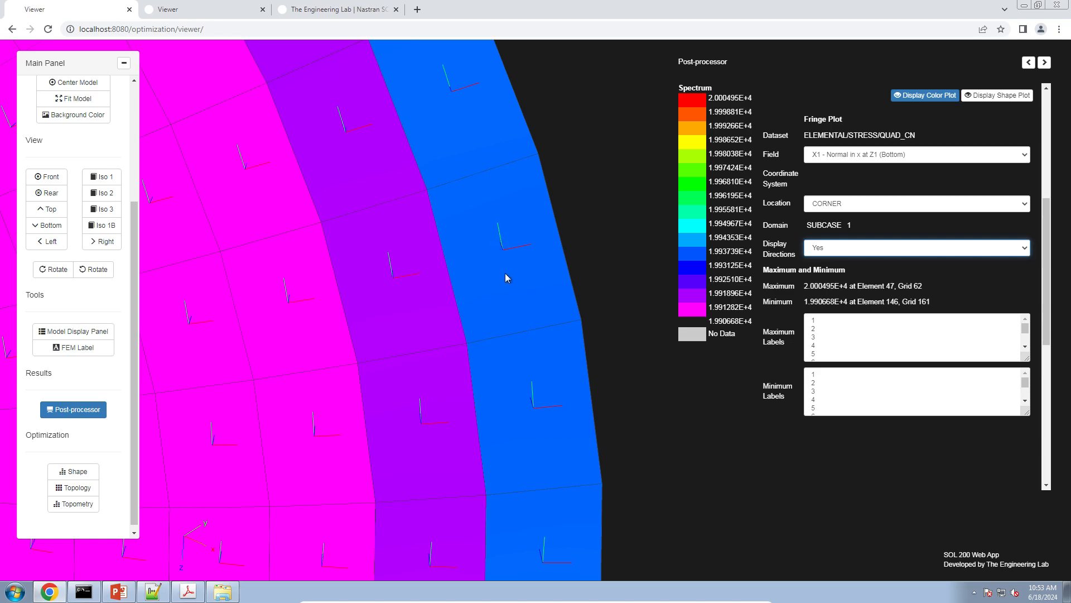
scroll(504, 276, "down", 5)
Plot the stress field Y1 - Normal in y at Z1 (Bottom)
left_click(864, 179)
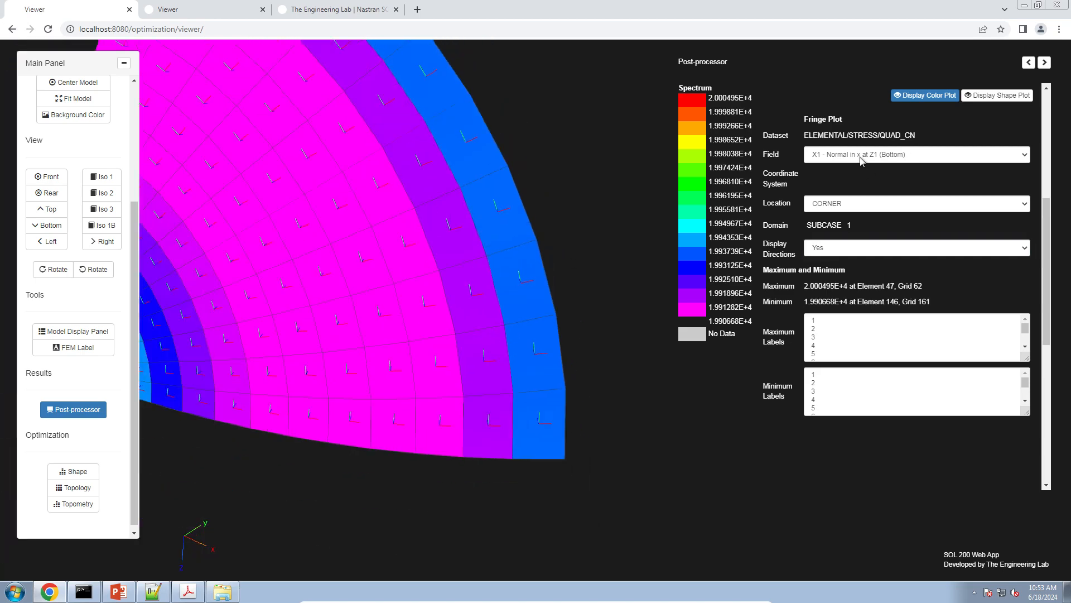
left_click(861, 160)
left_click(863, 186)
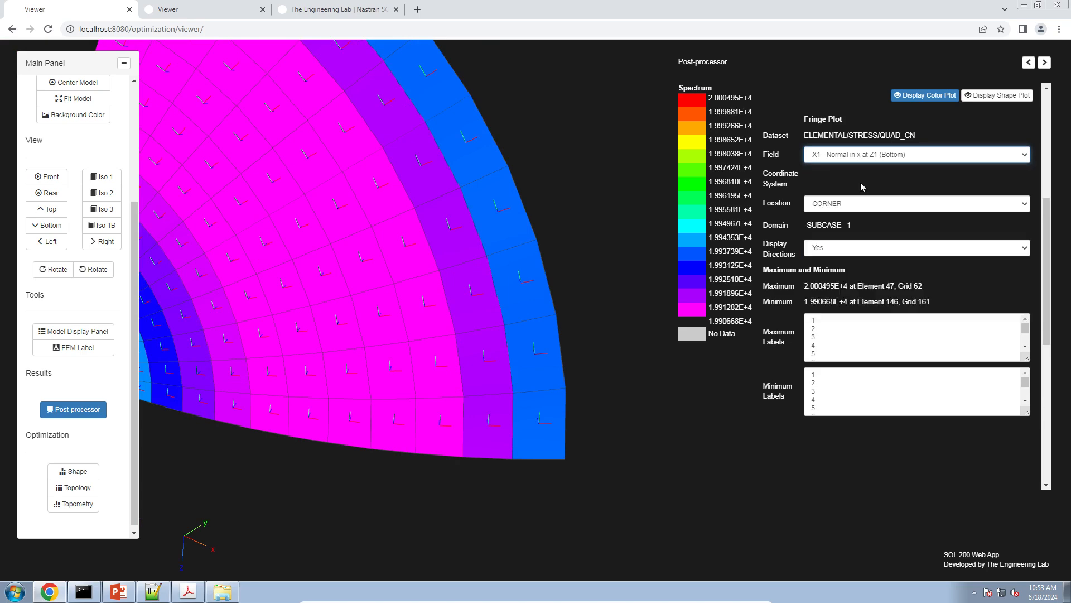
key("Down")
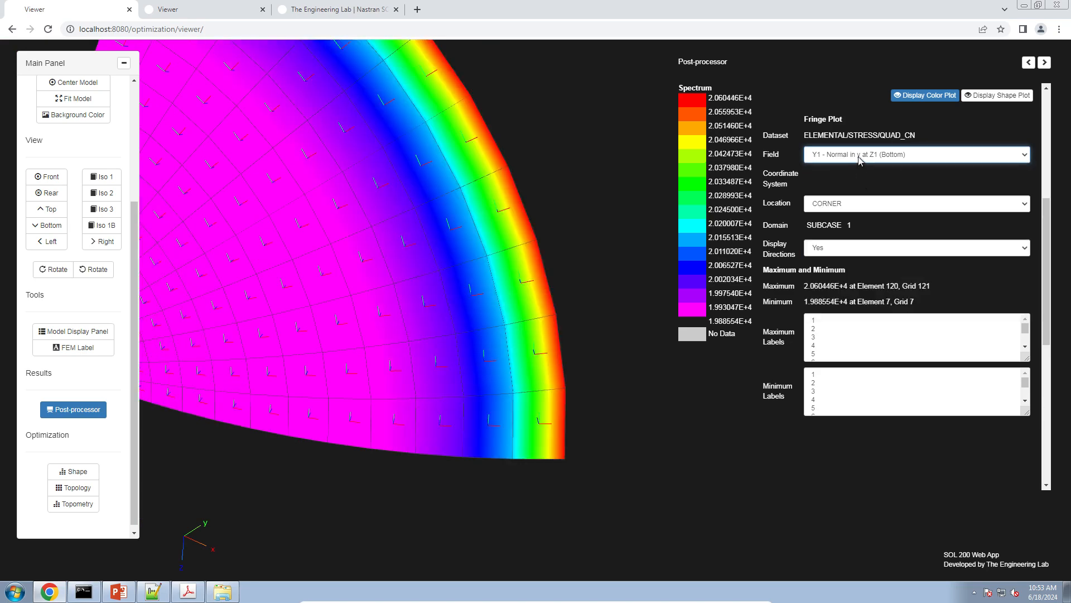
Plot the field VM1 - von Mises Stress at Z1 (Bottom) with the location set to CENTER
left_click(859, 160)
left_click(856, 241)
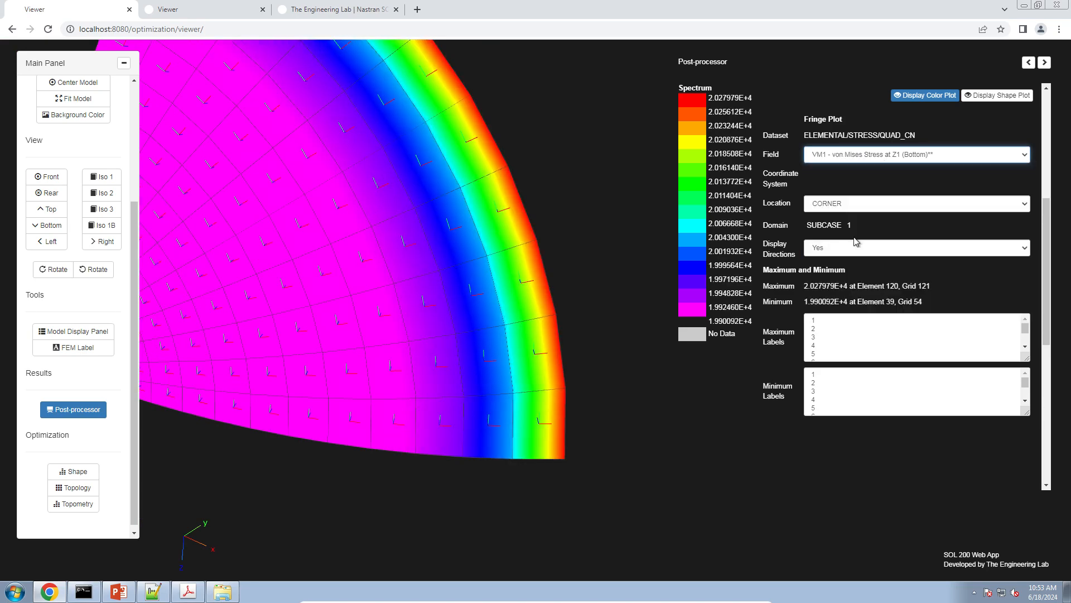
left_click(850, 191)
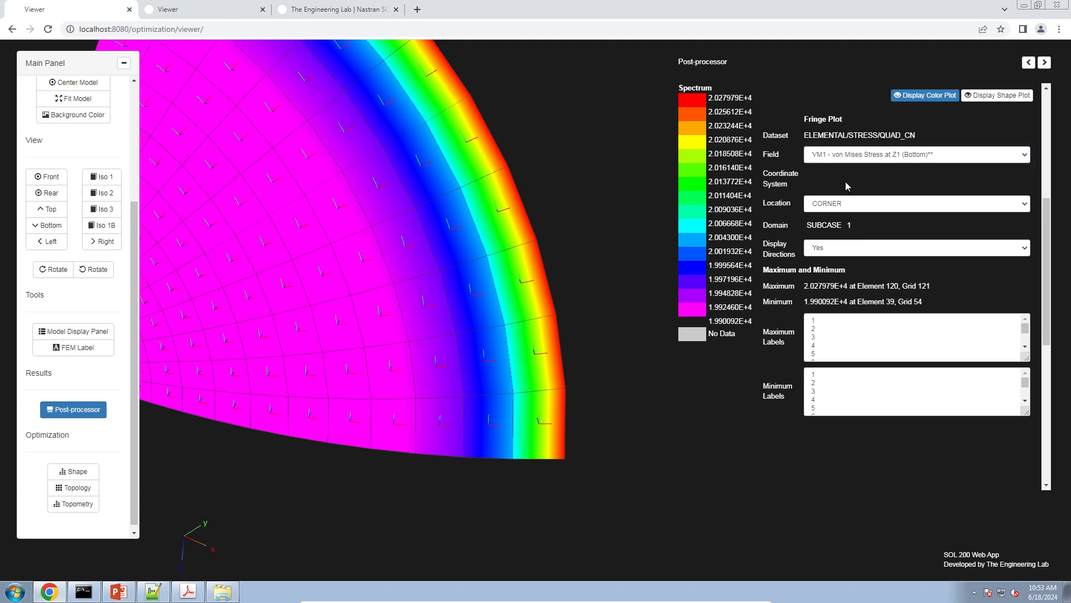
left_click(844, 207)
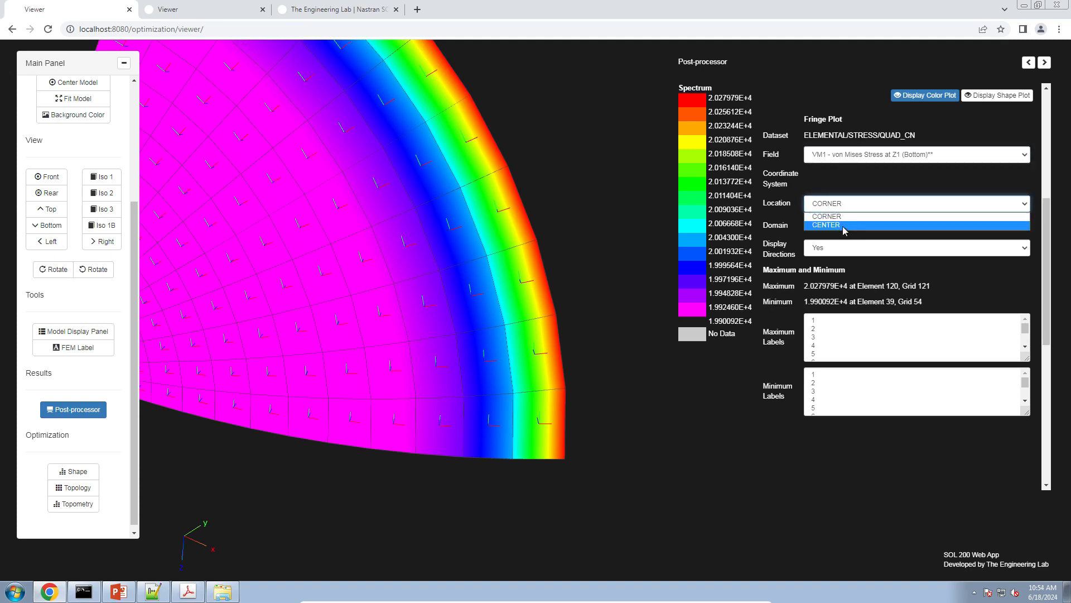
left_click(843, 226)
right_click_drag(372, 286, 533, 373)
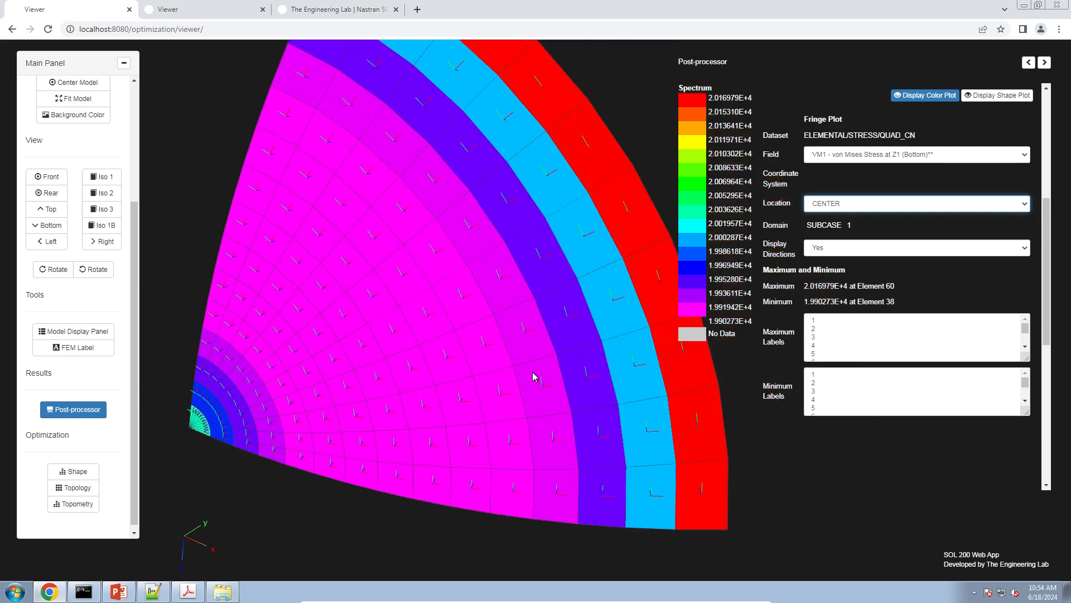
Switch to the PowerPoint workshop deck and present slide 32 on CQUAD4 corner and center output
left_click(119, 592)
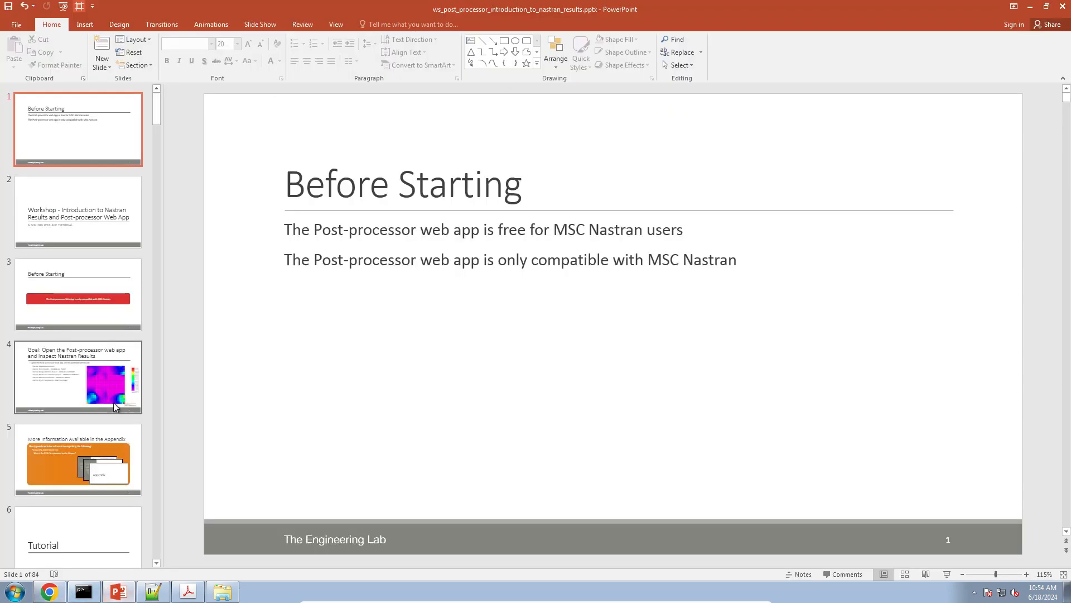
scroll(112, 403, "down", 15)
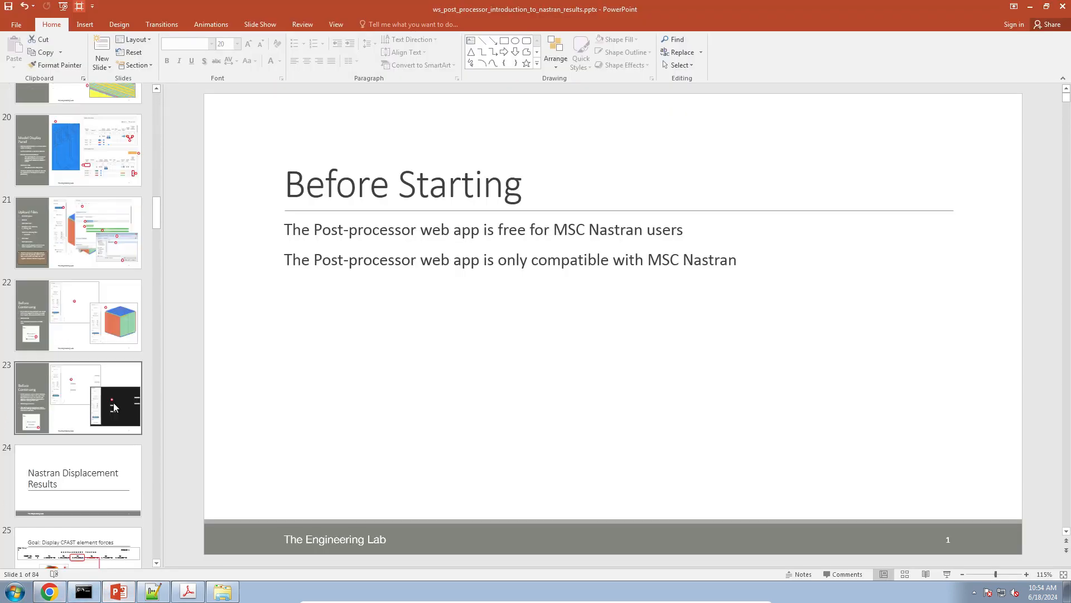
scroll(113, 403, "down", 10)
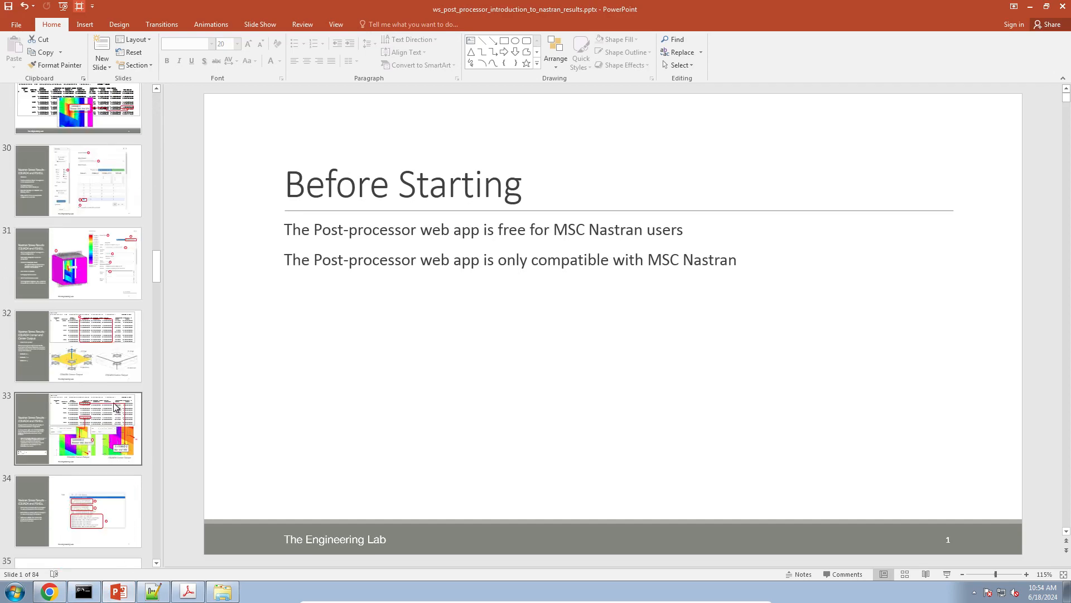
left_click(97, 366)
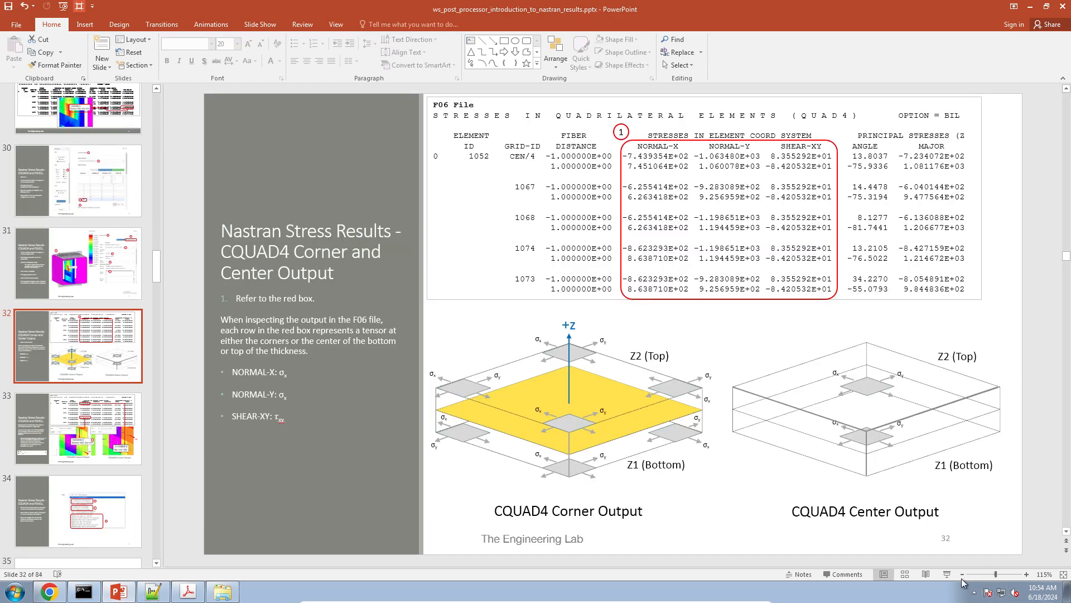
left_click(948, 575)
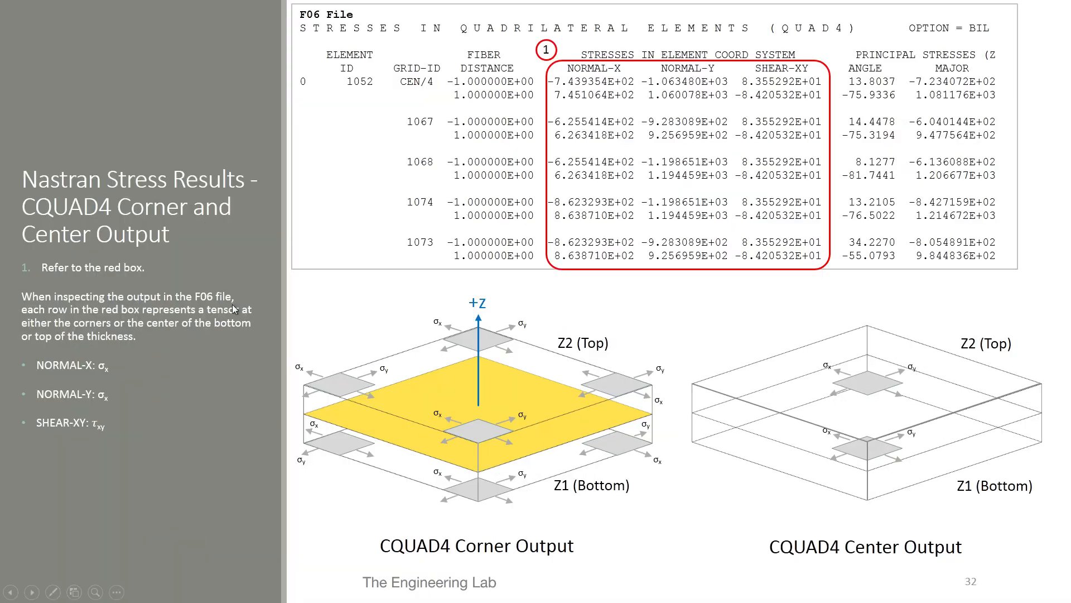
Mark the corner outputs with the pen and circle Z1 (Bottom), Z2 (Top) and the upper σx in the CQUAD4 Center Output diagram
left_click(57, 594)
left_click(47, 504)
mouse_move(1019, 468)
left_mouse_down()
mouse_move(949, 485)
mouse_move(1058, 481)
mouse_move(1021, 475)
left_mouse_up()
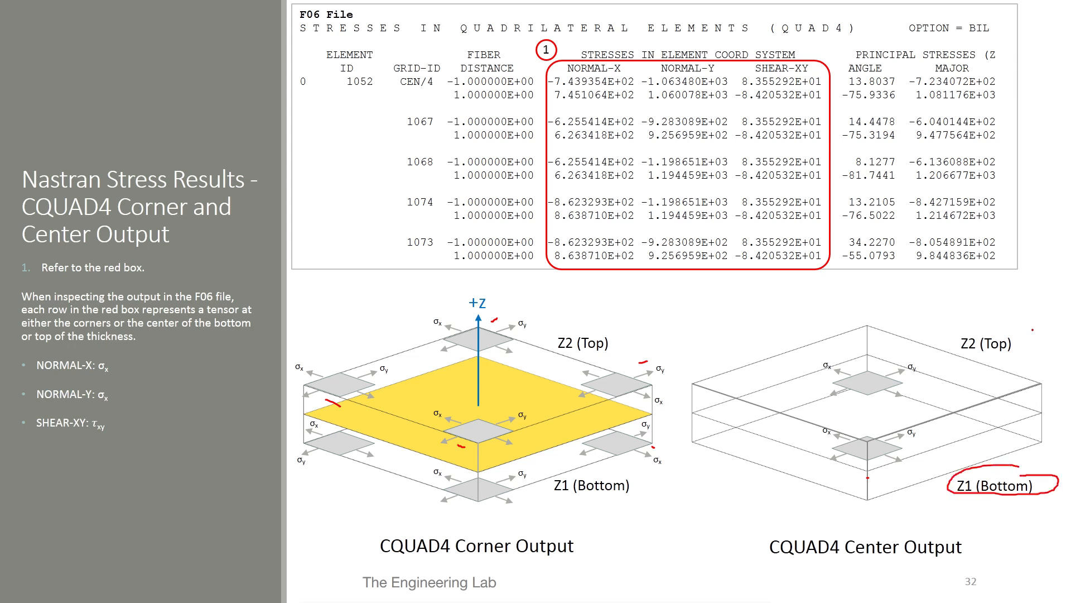
mouse_move(999, 321)
left_mouse_down()
mouse_move(955, 333)
mouse_move(1008, 356)
mouse_move(995, 324)
left_mouse_up()
mouse_move(827, 370)
left_mouse_down()
mouse_move(823, 357)
mouse_move(835, 372)
mouse_move(833, 359)
left_mouse_up()
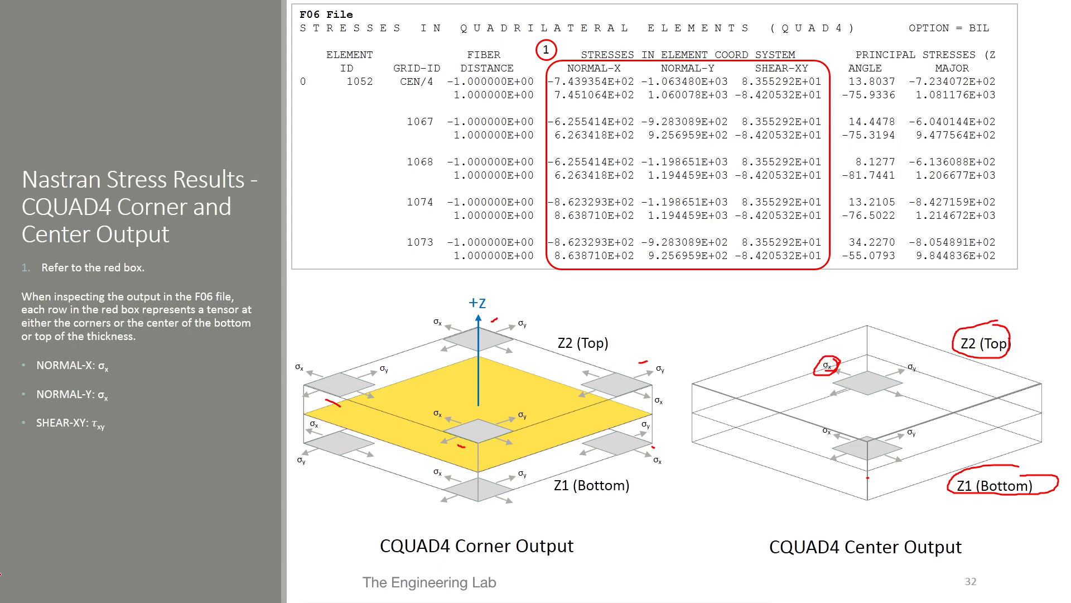
Return to the Viewer in Chrome and plot X1 - Normal in x at Z1 (Bottom), followed by X2 - Normal in x at Z2 (Top)
key("super")
left_click(49, 590)
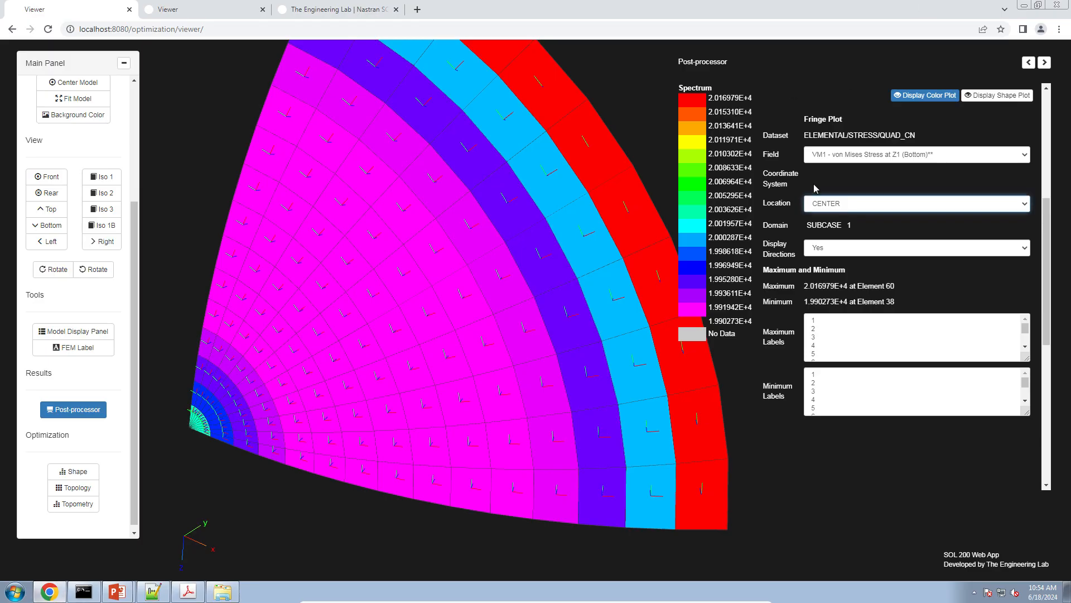
left_click(846, 160)
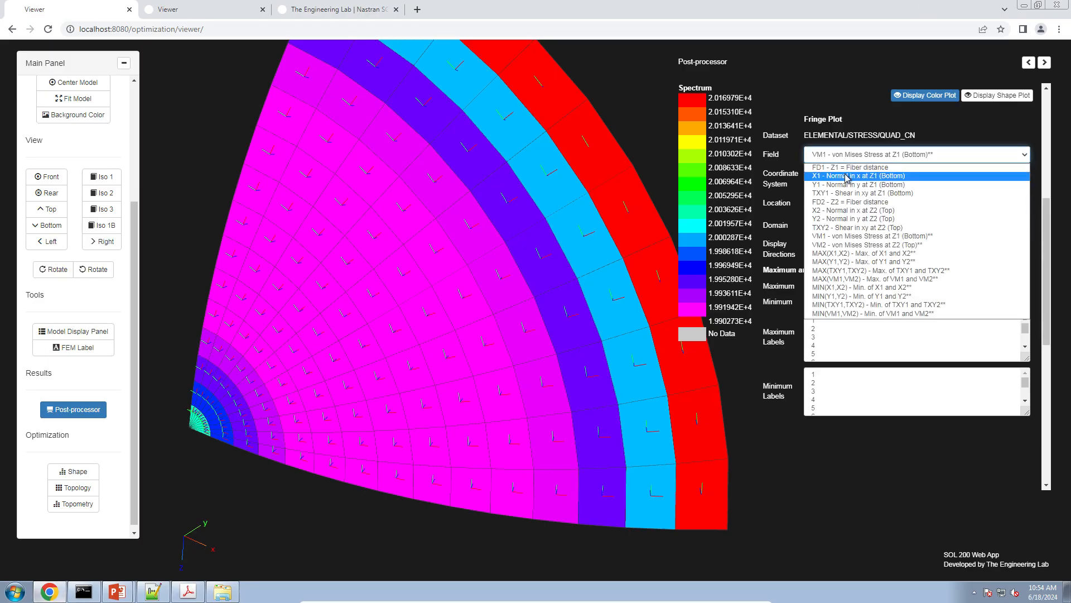
left_click(846, 177)
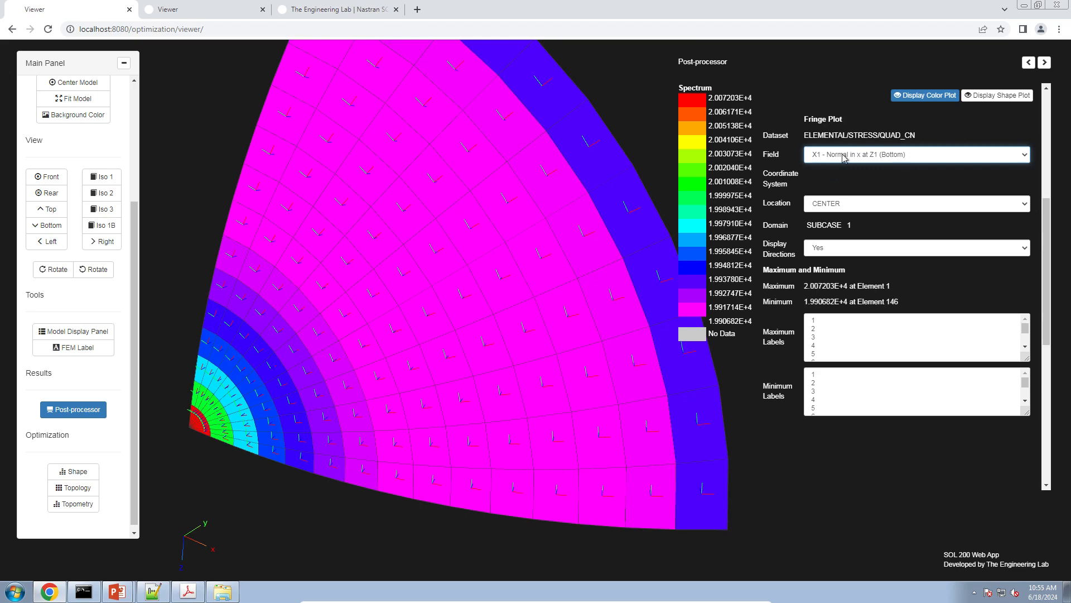
left_click(846, 156)
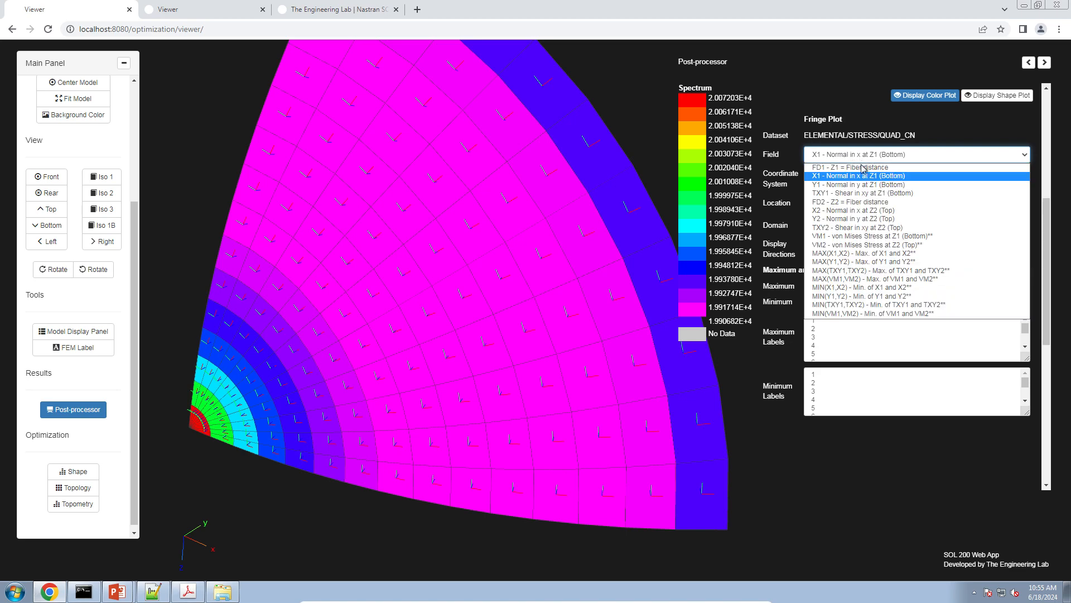
left_click(872, 211)
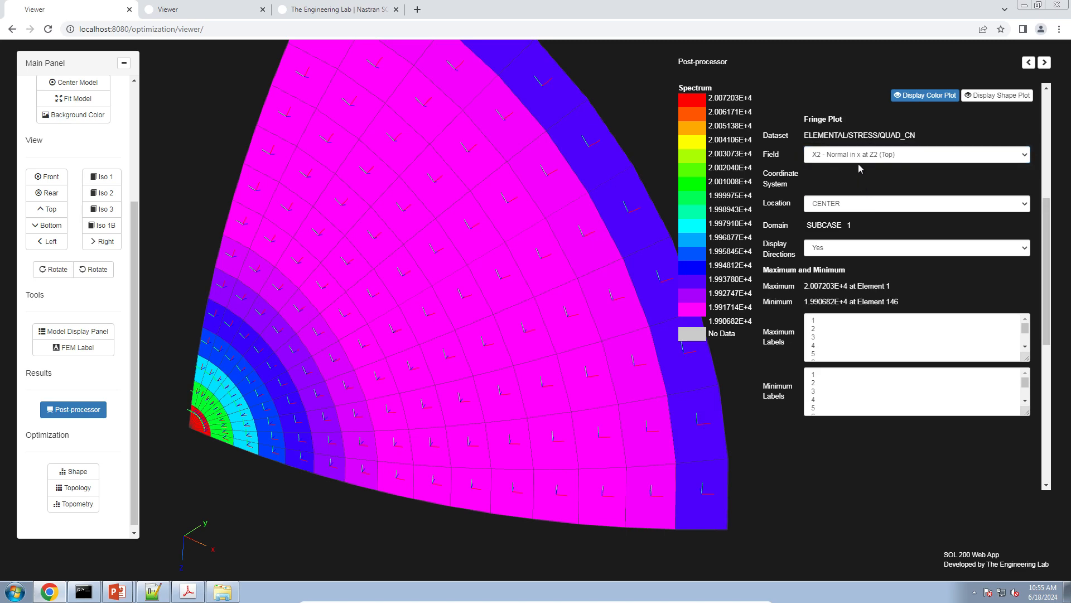
In the running PowerPoint slide show, circle the center diagram's upper σx and a corner σy, and end the show discarding the ink annotations
left_click(117, 589)
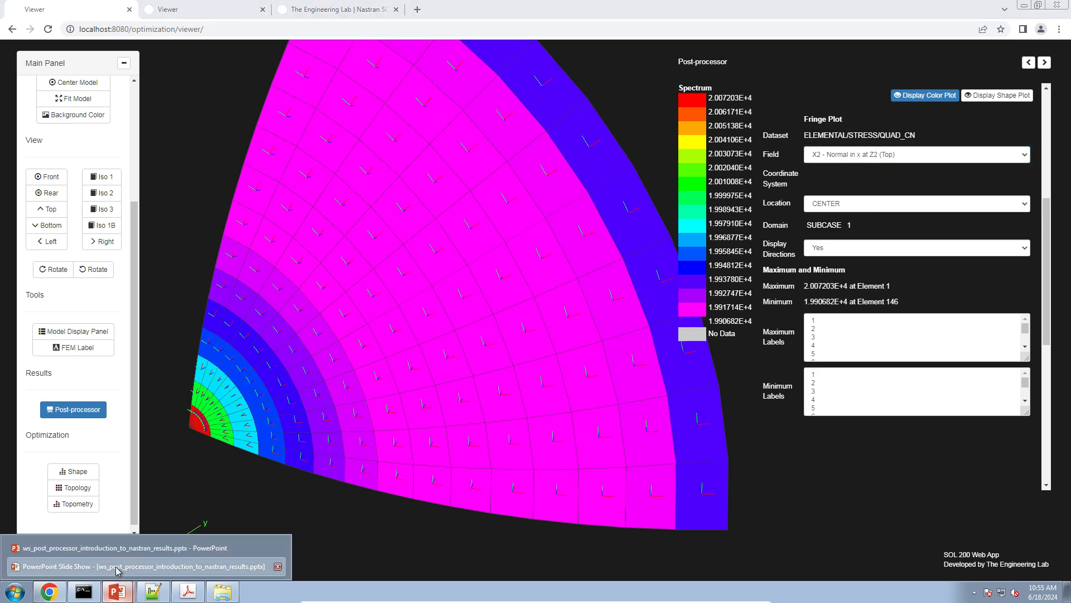
left_click(117, 566)
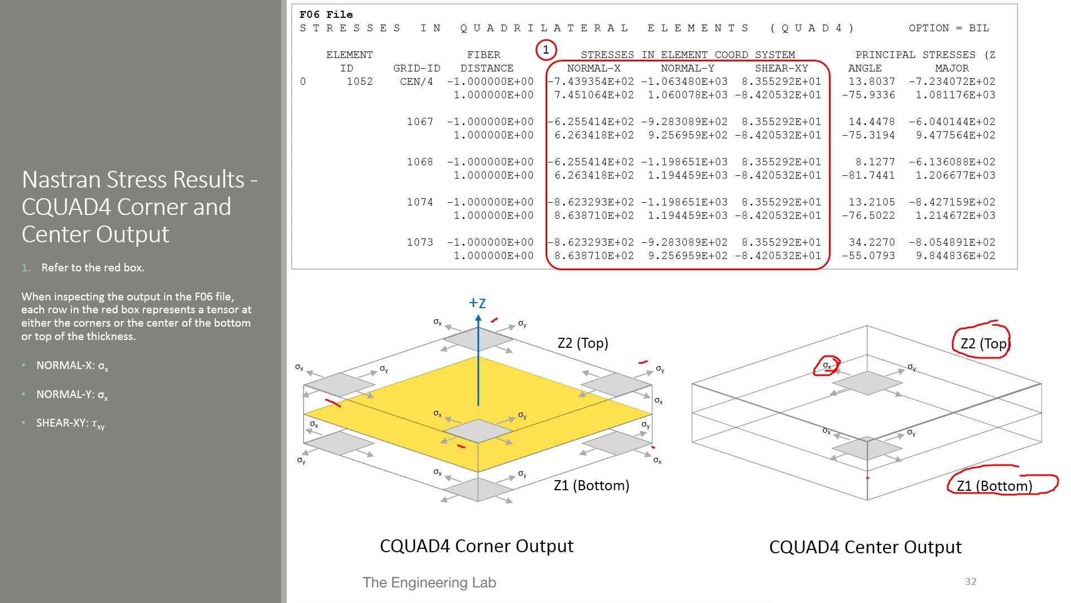
mouse_move(827, 356)
left_mouse_down()
mouse_move(820, 375)
mouse_move(834, 371)
mouse_move(819, 356)
mouse_move(834, 376)
left_mouse_up()
mouse_move(656, 421)
left_mouse_down()
mouse_move(637, 424)
mouse_move(658, 438)
mouse_move(639, 419)
mouse_move(638, 432)
left_mouse_up()
key("Escape")
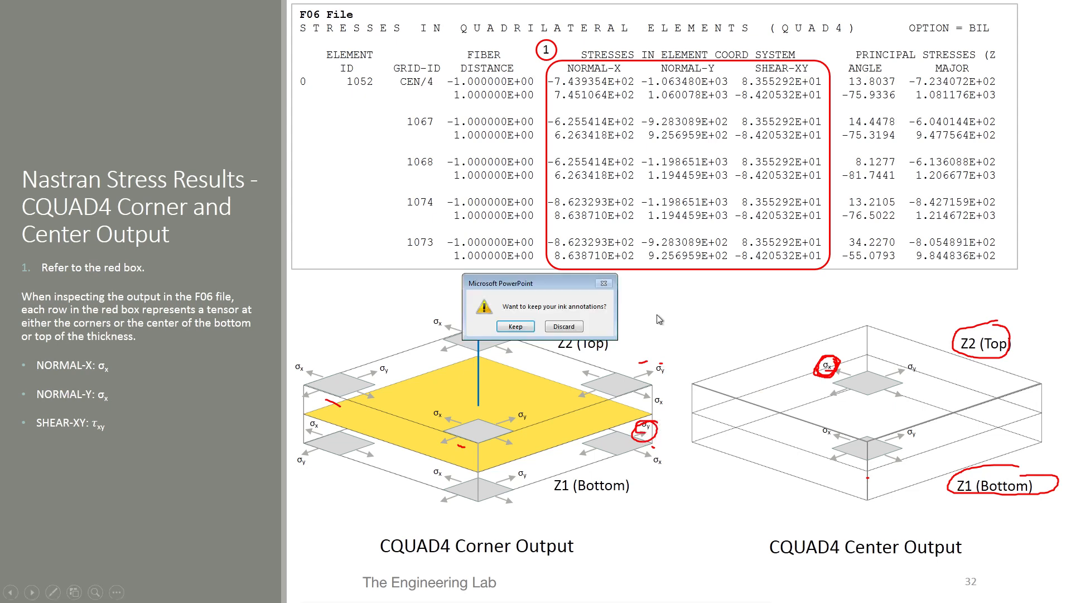
left_click(551, 331)
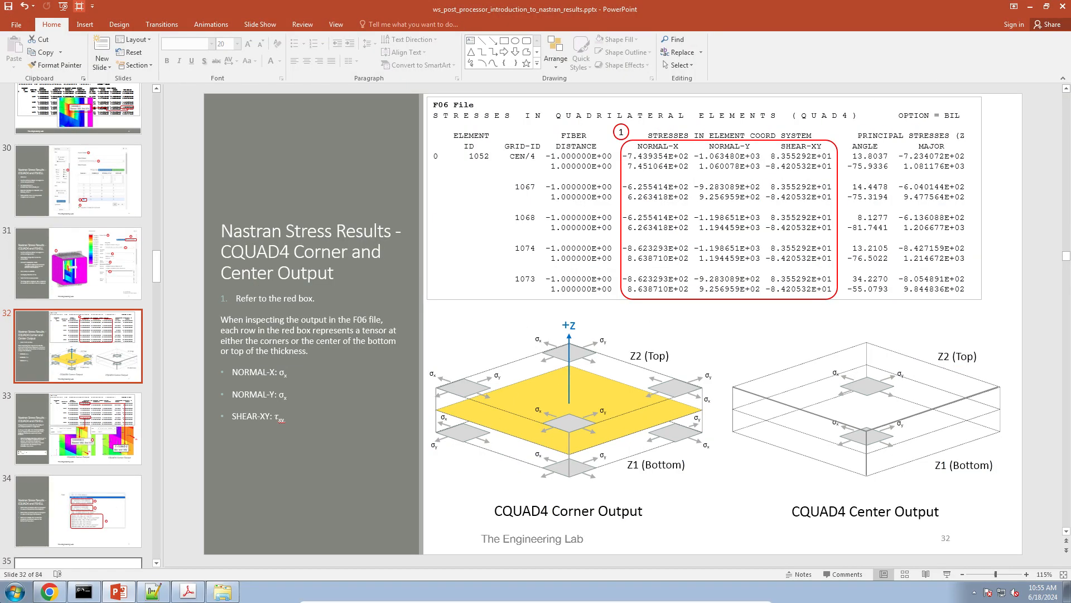
Switch back to the Viewer in Chrome, set the location to CORNER and plot Y1 - Normal in y at Z1 (Bottom)
left_click(49, 591)
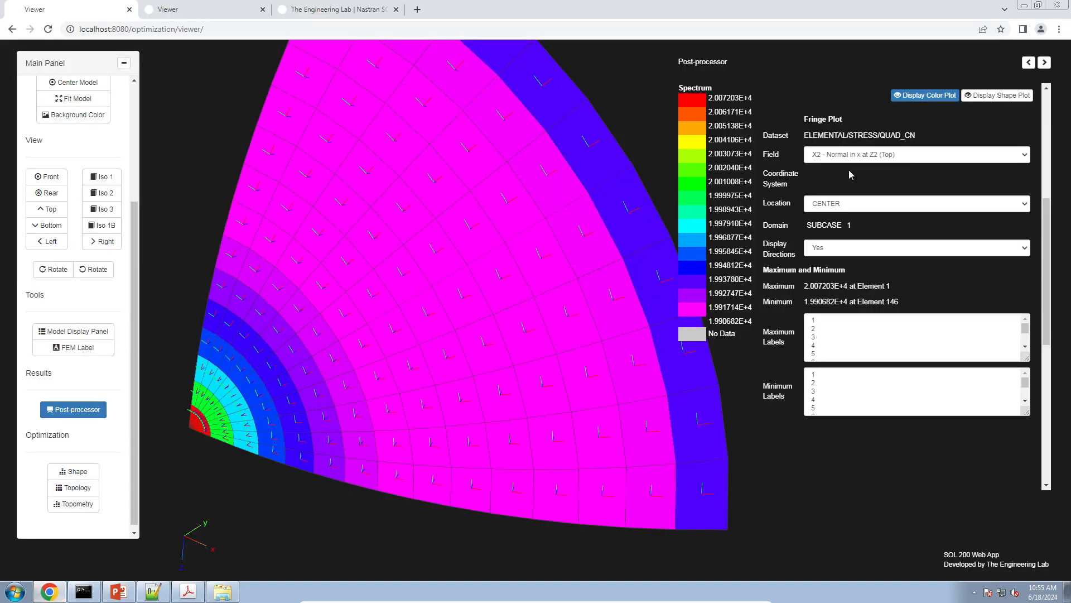
left_click(839, 206)
left_click(836, 216)
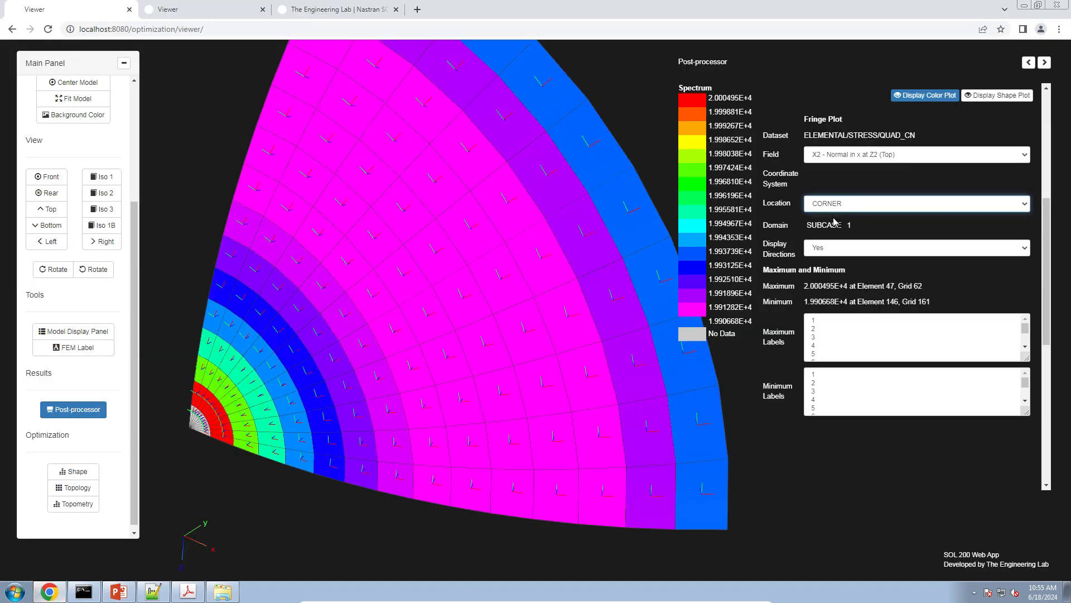
left_click(852, 160)
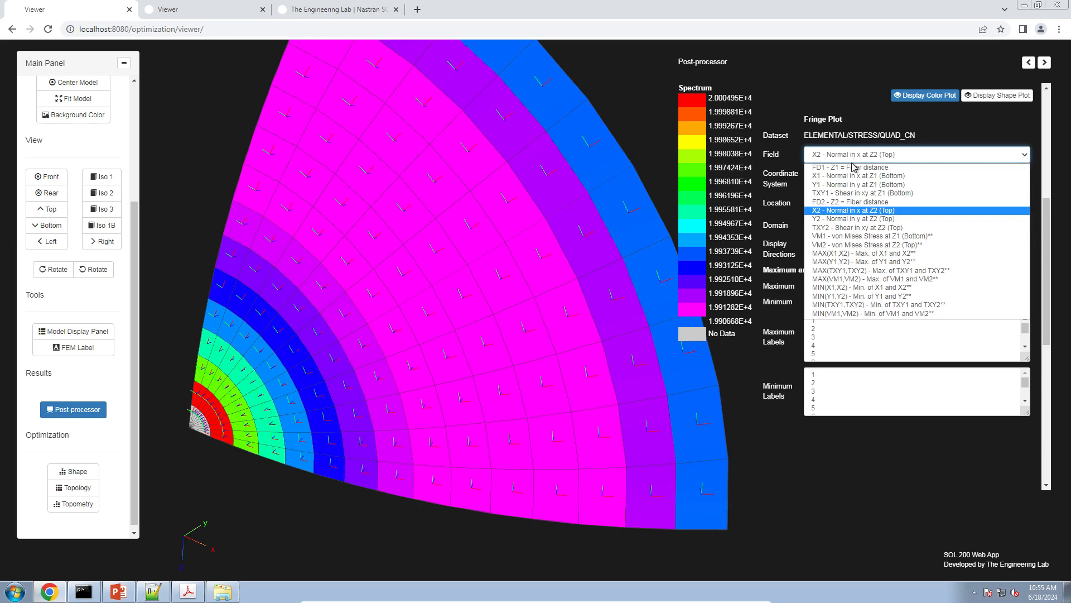
left_click(837, 188)
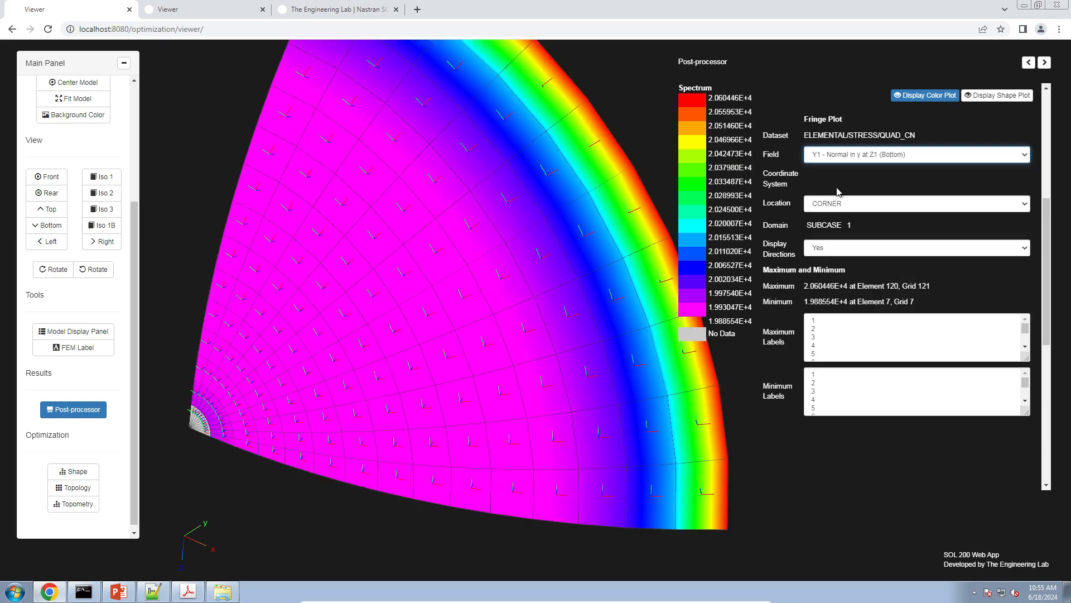
left_click_drag(516, 410, 485, 379)
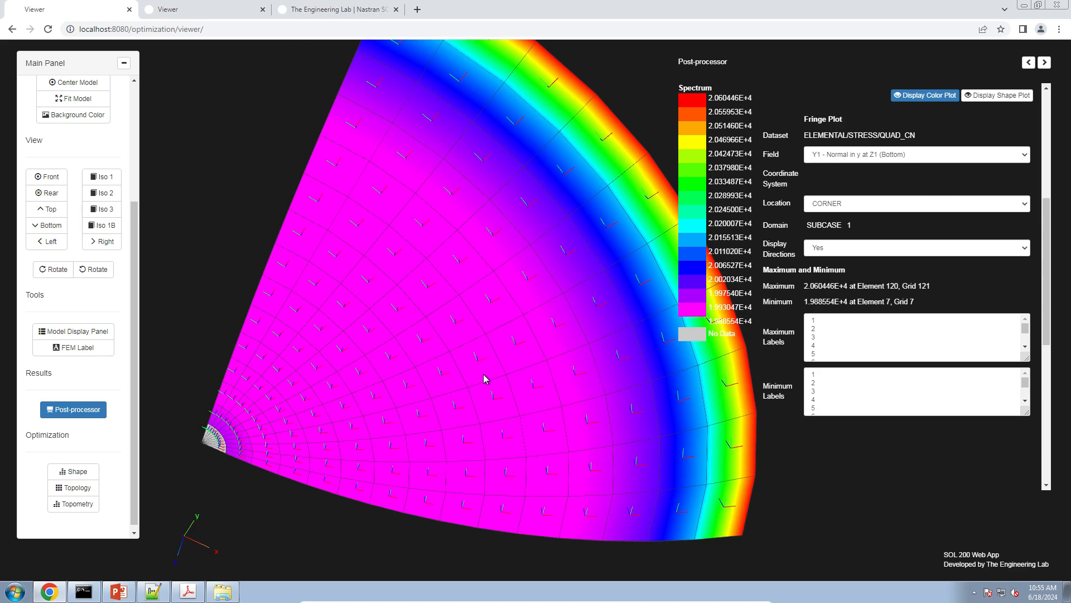
Label the first maximum and the first minimum on the stress fringe, with the whole shell in view
left_click(859, 330)
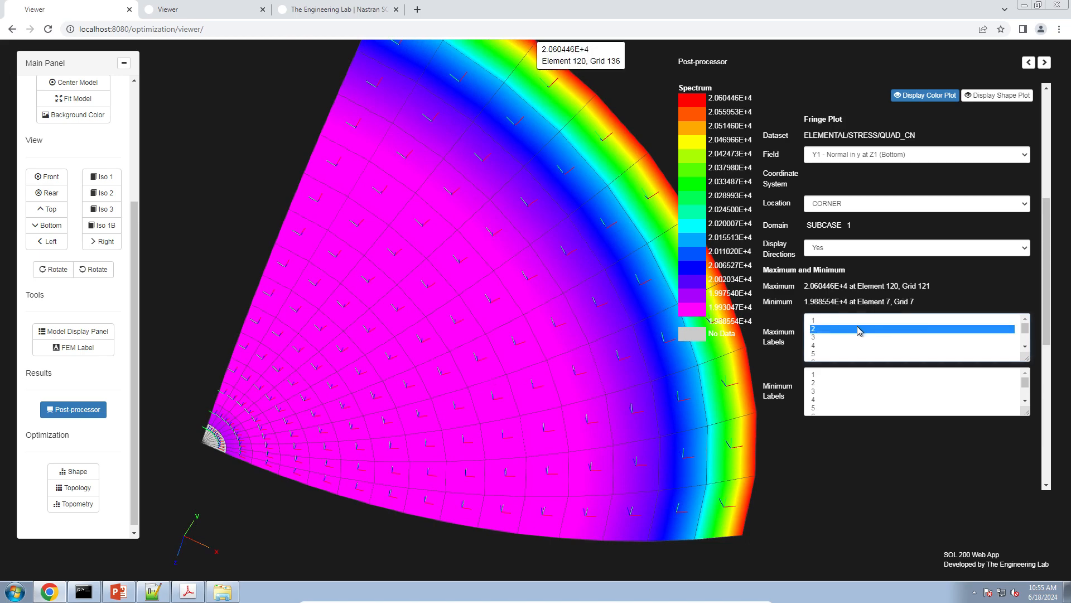
left_click(842, 321)
left_click(826, 376)
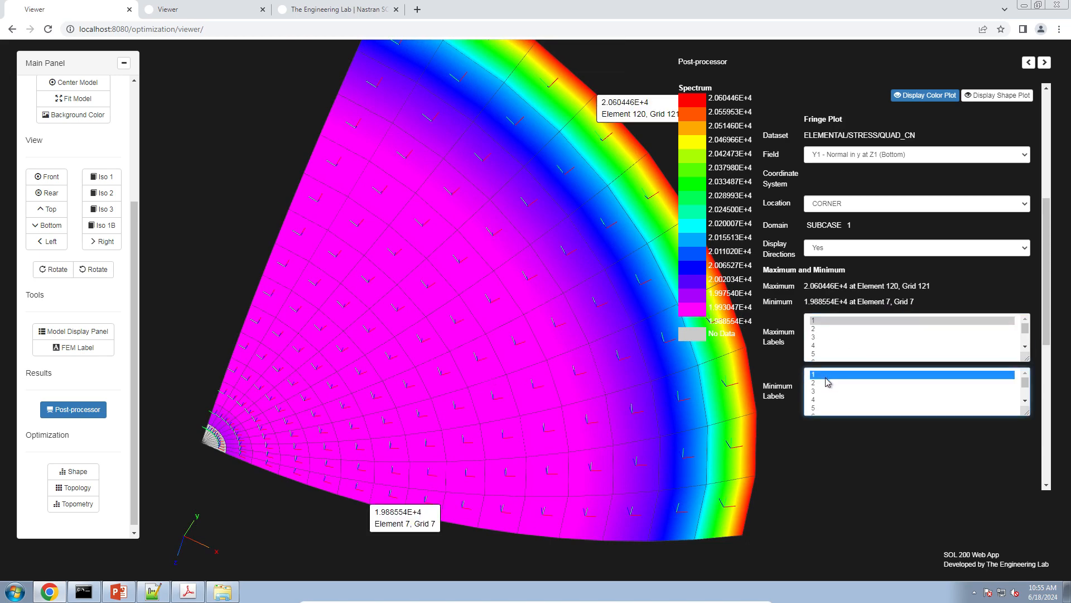
left_click_drag(514, 363, 505, 277)
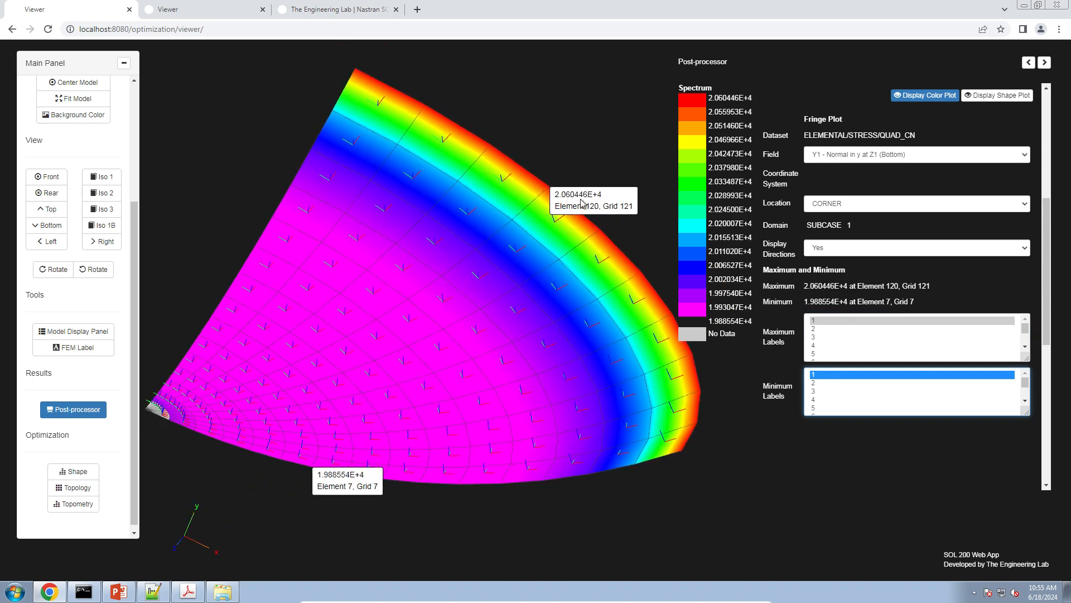
Switch to the Patran reference manual in Adobe Acrobat and review the theory and MSC Nastran stresses in Table 15-18
left_click(187, 592)
left_click(399, 382)
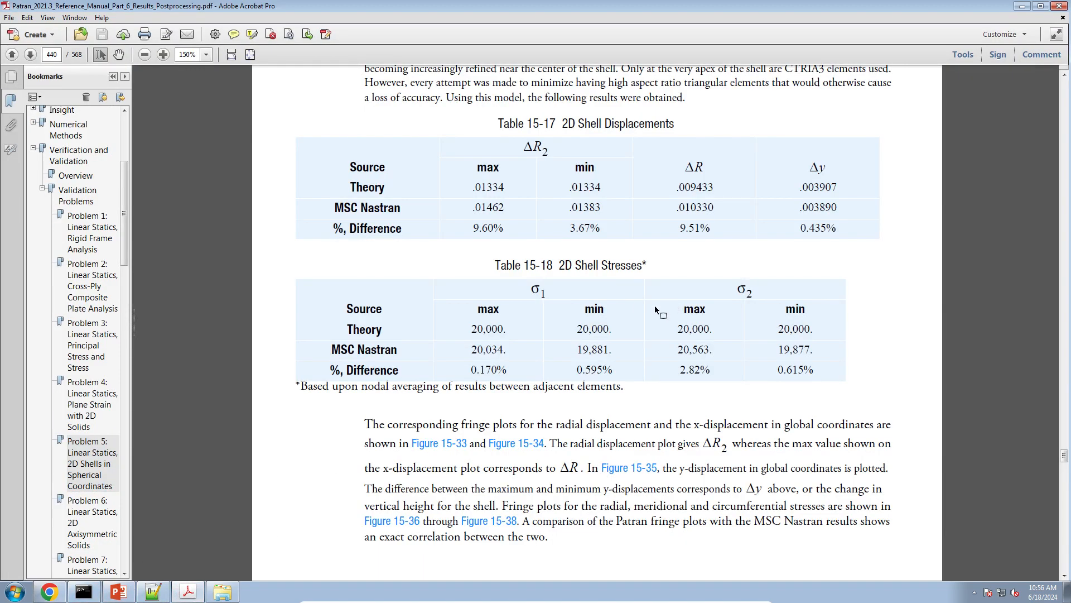
left_click_drag(520, 303, 704, 373)
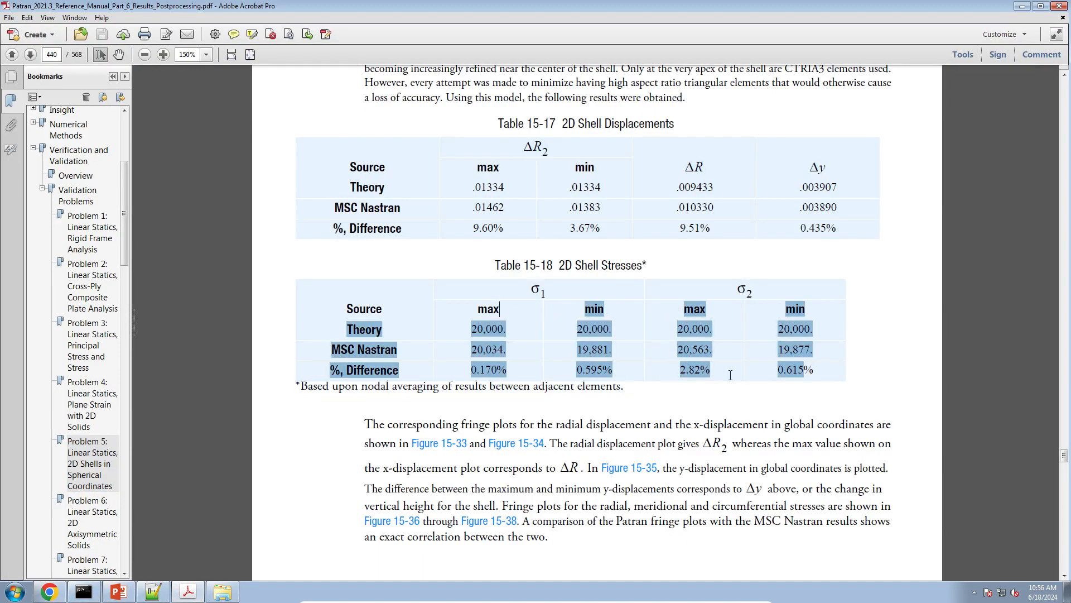
left_click(699, 338)
left_click_drag(468, 330, 765, 328)
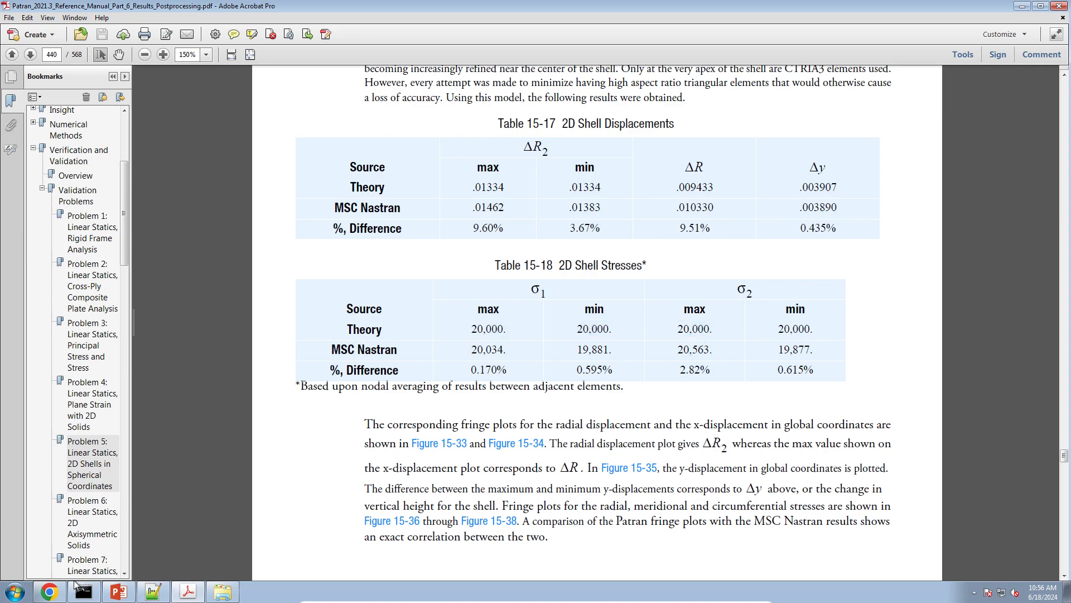
Switch back to Chrome, view The Engineering Lab home page, and return to the Viewer's stress fringe plot
left_click(56, 594)
mouse_move(486, 342)
left_mouse_down()
mouse_move(461, 349)
mouse_move(433, 328)
mouse_move(437, 363)
mouse_move(454, 335)
mouse_move(487, 340)
left_mouse_up()
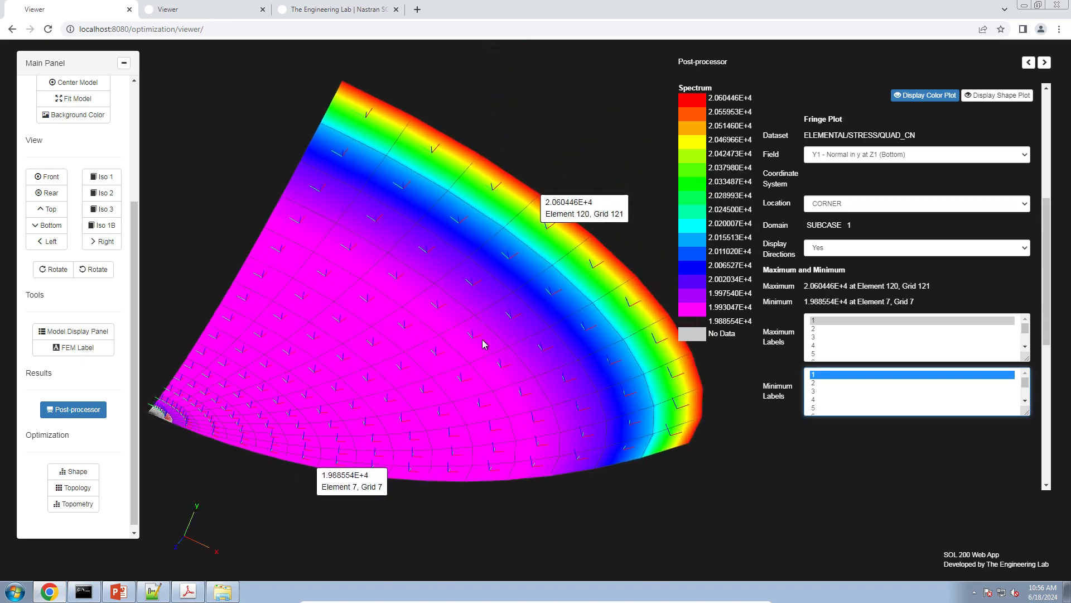
left_click(357, 9)
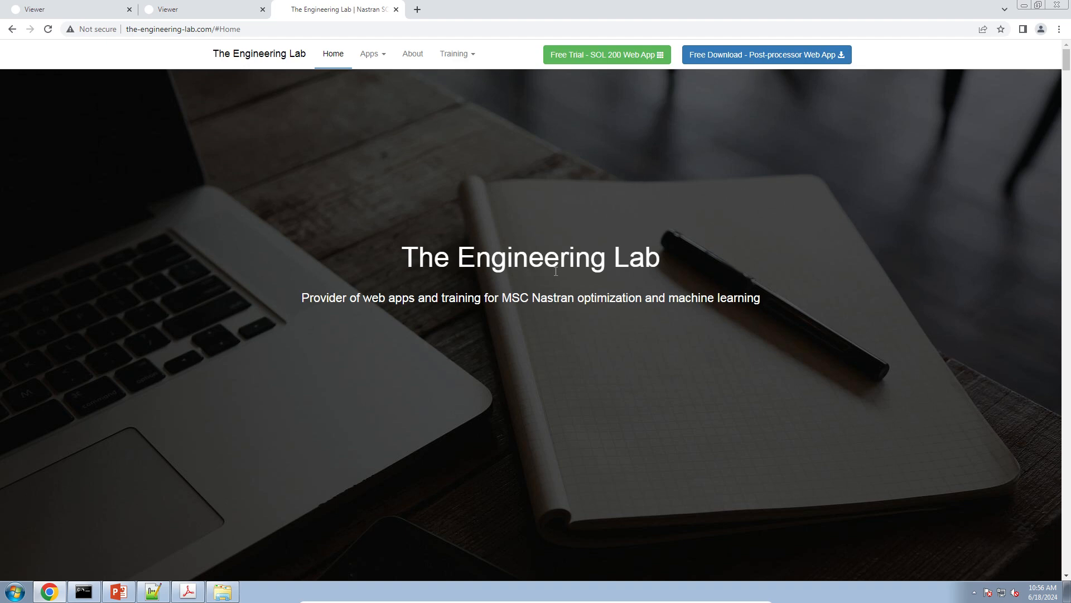
left_click(32, 7)
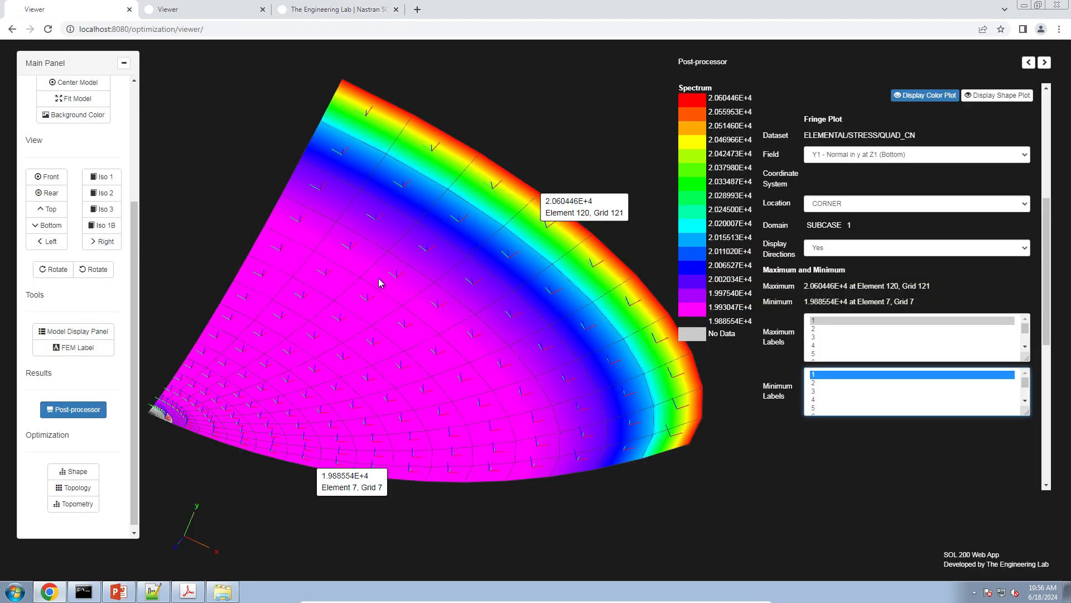